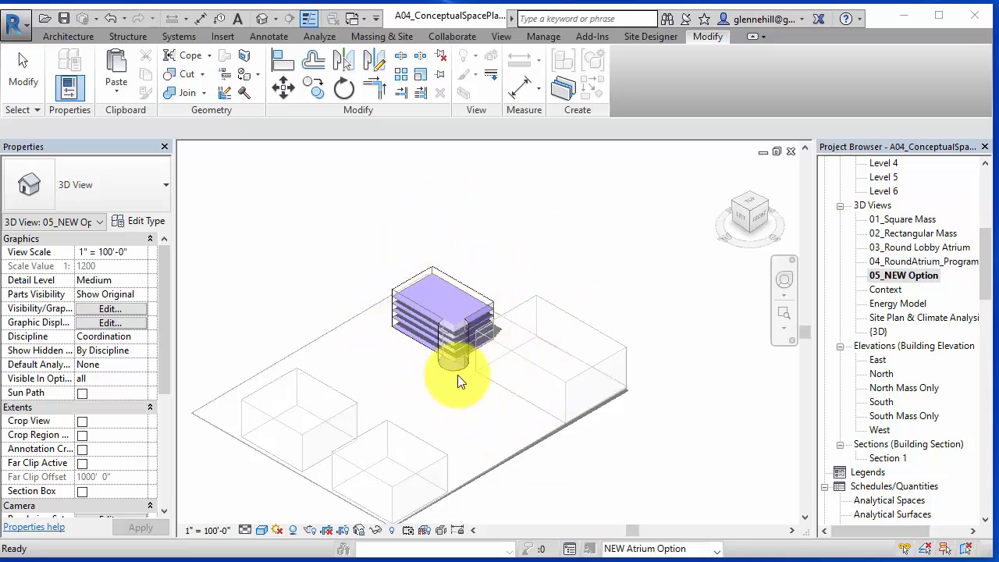
# - Create a new type named STAIRS in the Program Blocks mass family
pyautogui.scroll(3, 464, 394)
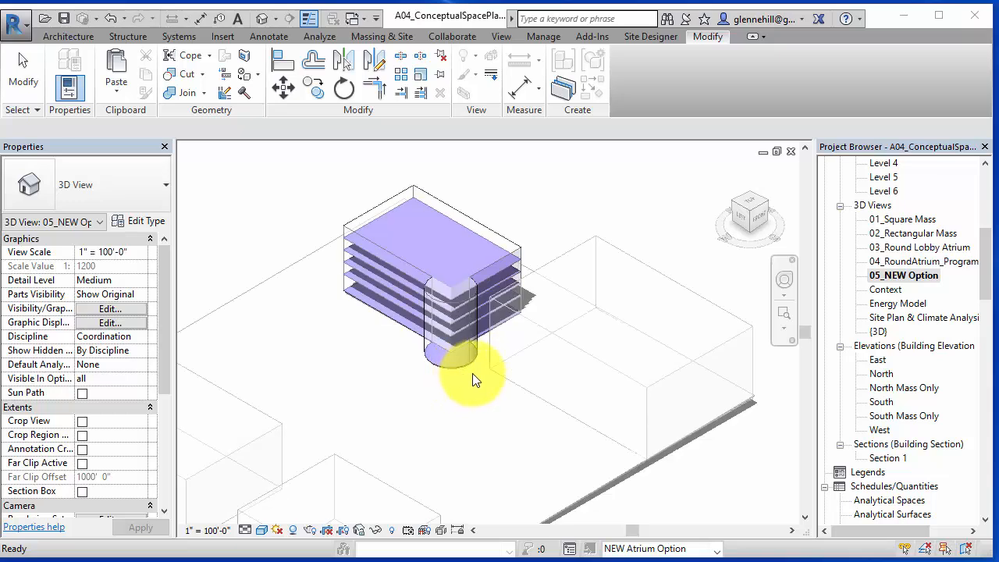
pyautogui.moveTo(988, 273)
pyautogui.mouseDown()
pyautogui.moveTo(991, 212)
pyautogui.moveTo(992, 257)
pyautogui.mouseUp()
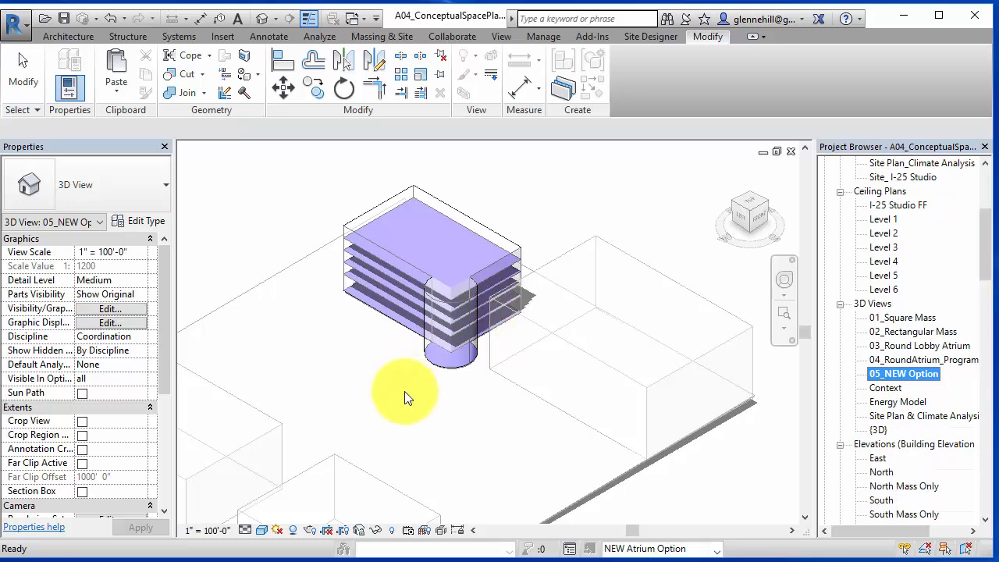
pyautogui.scroll(-1, 406, 399)
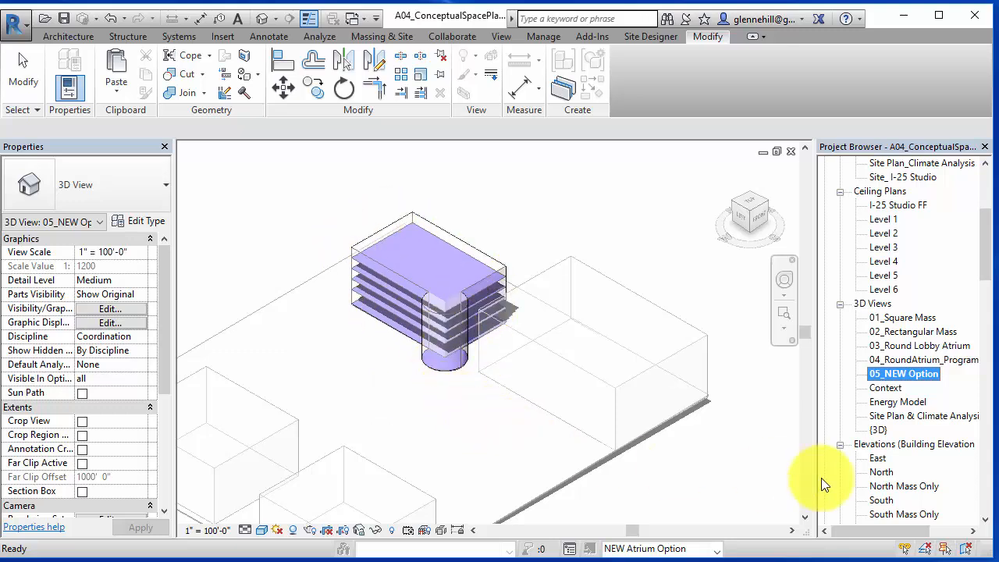
pyautogui.moveTo(986, 257); pyautogui.dragTo(986, 392)
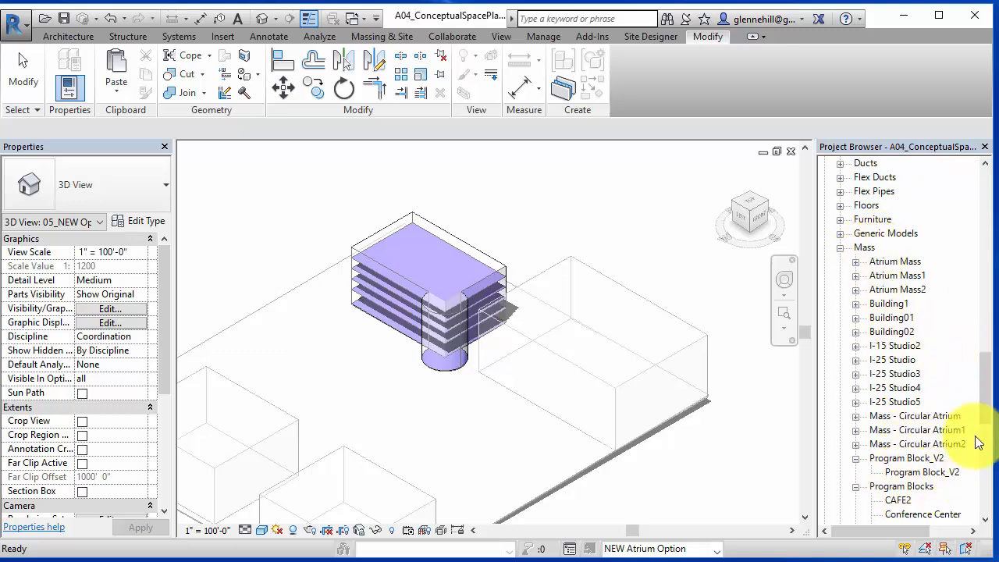
pyautogui.moveTo(990, 398); pyautogui.dragTo(982, 446)
pyautogui.scroll(1, 874, 284)
pyautogui.click(902, 248)
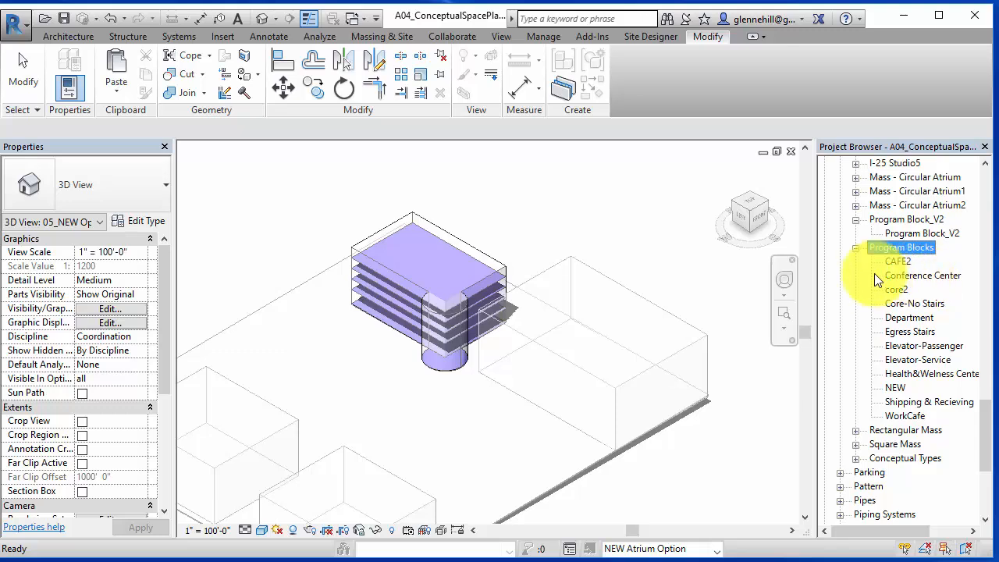
pyautogui.rightClick(907, 249)
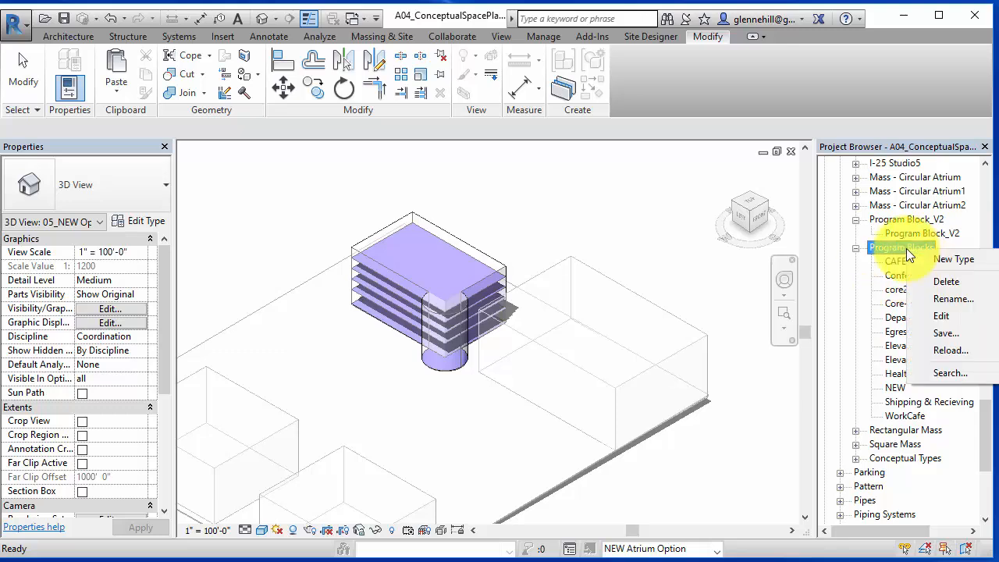
pyautogui.click(951, 259)
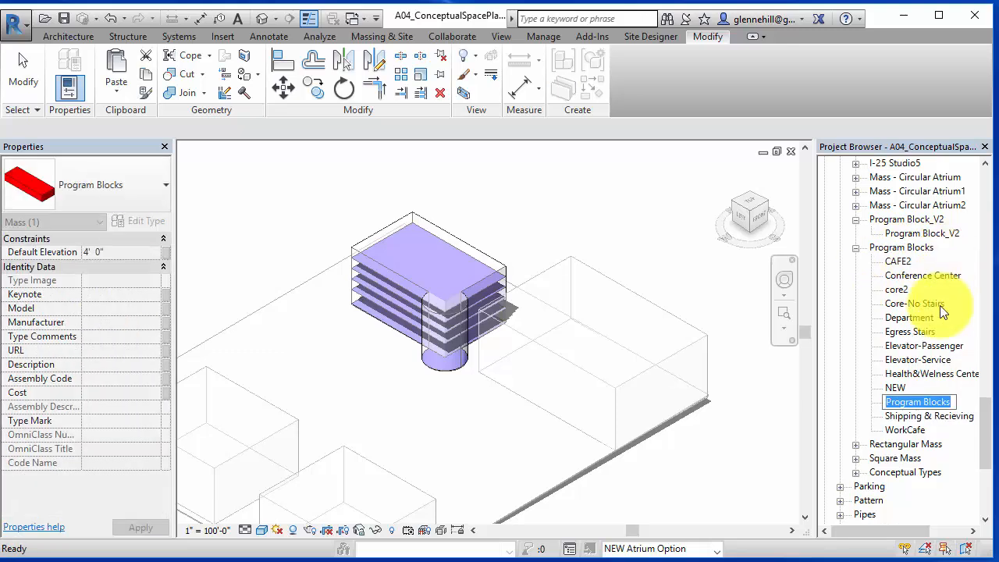
pyautogui.write('STAIRS')
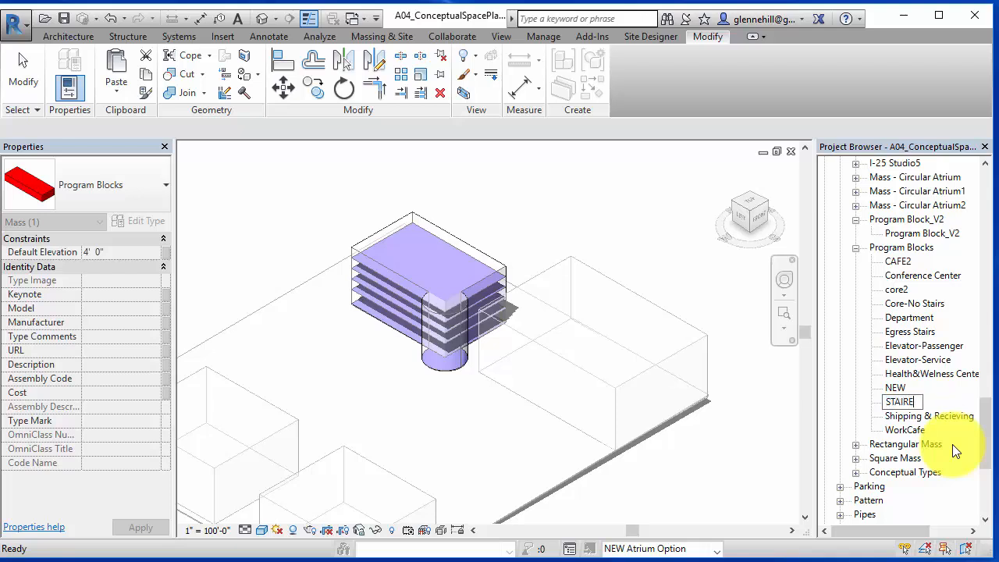
pyautogui.press('Return')
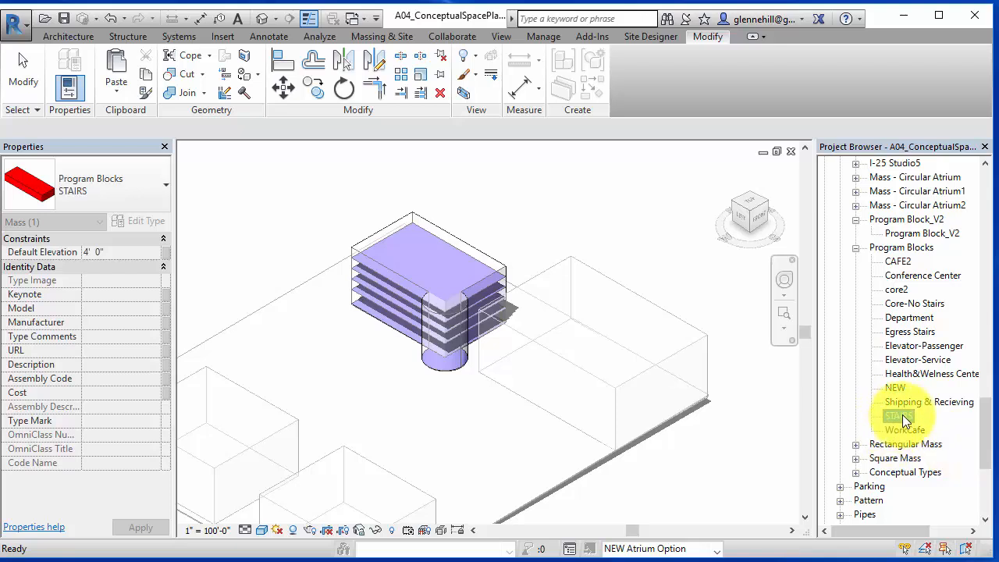
# - Place a STAIRS mass instance on Level 1 beside the building mass
pyautogui.moveTo(900, 417); pyautogui.dragTo(324, 351)
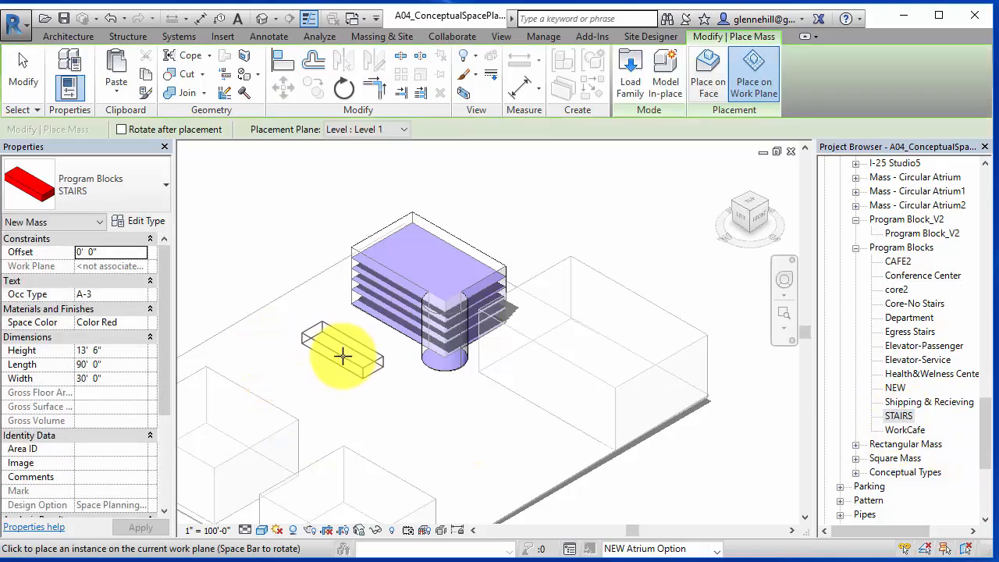
pyautogui.click(343, 356)
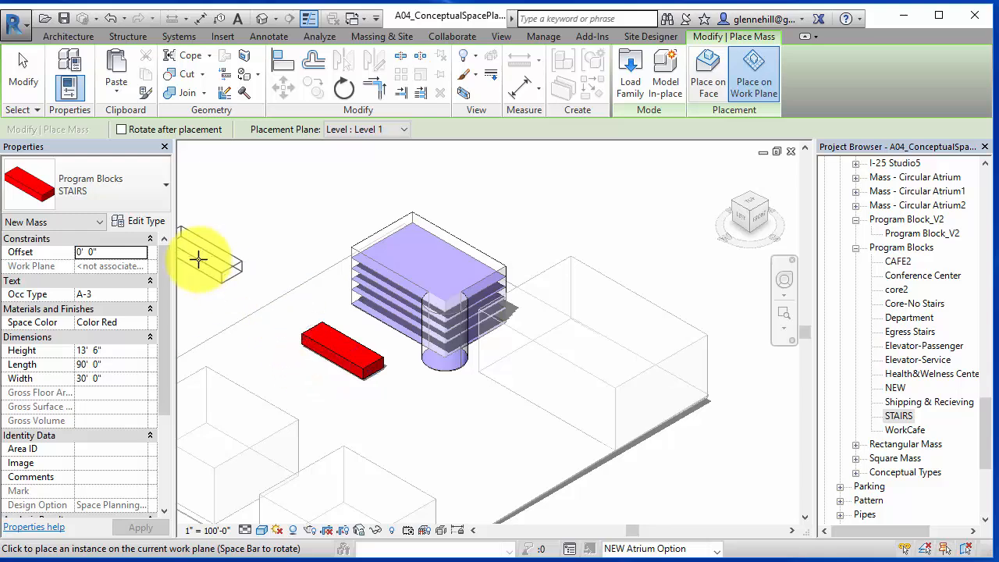
pyautogui.click(142, 221)
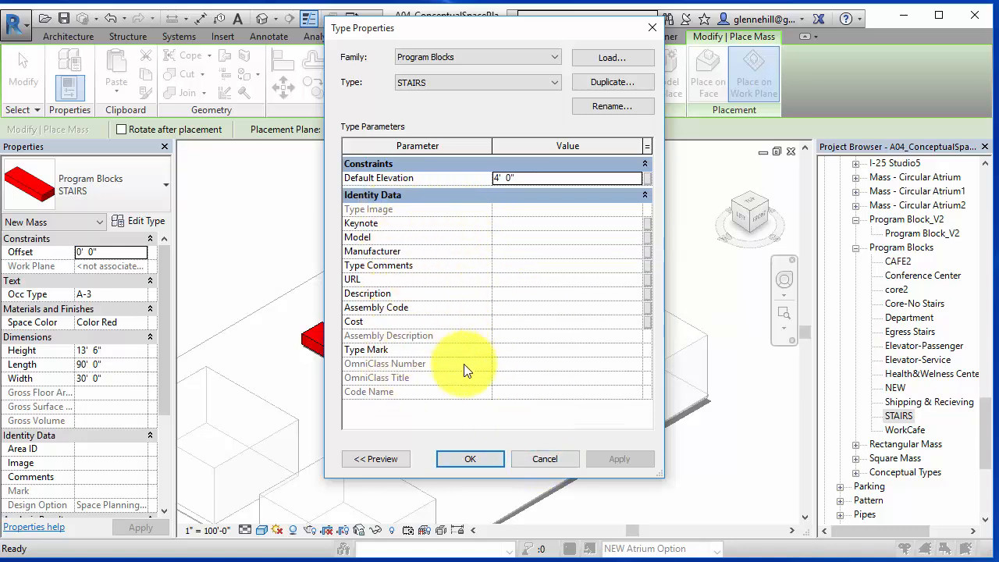
pyautogui.click(548, 461)
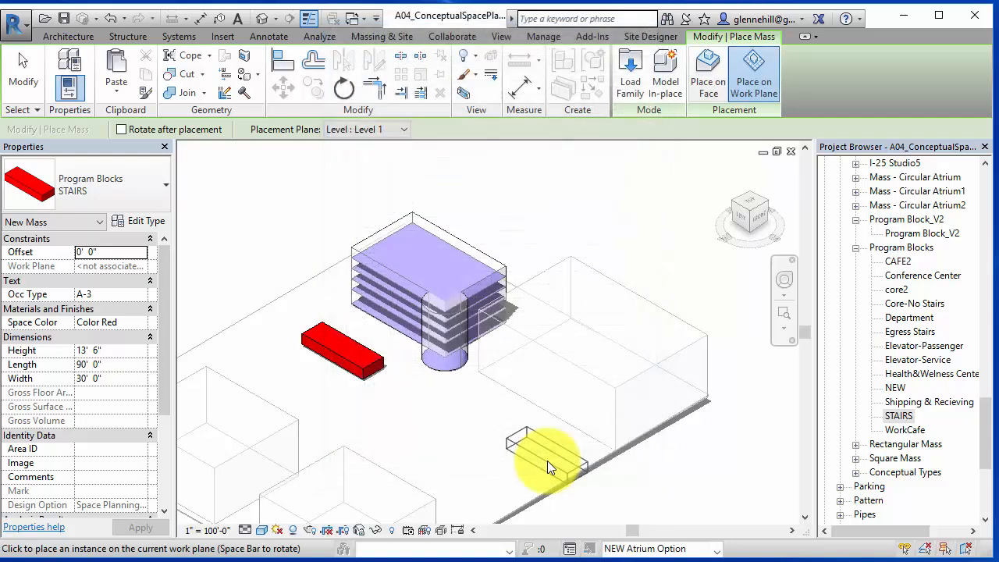
pyautogui.press('Escape')
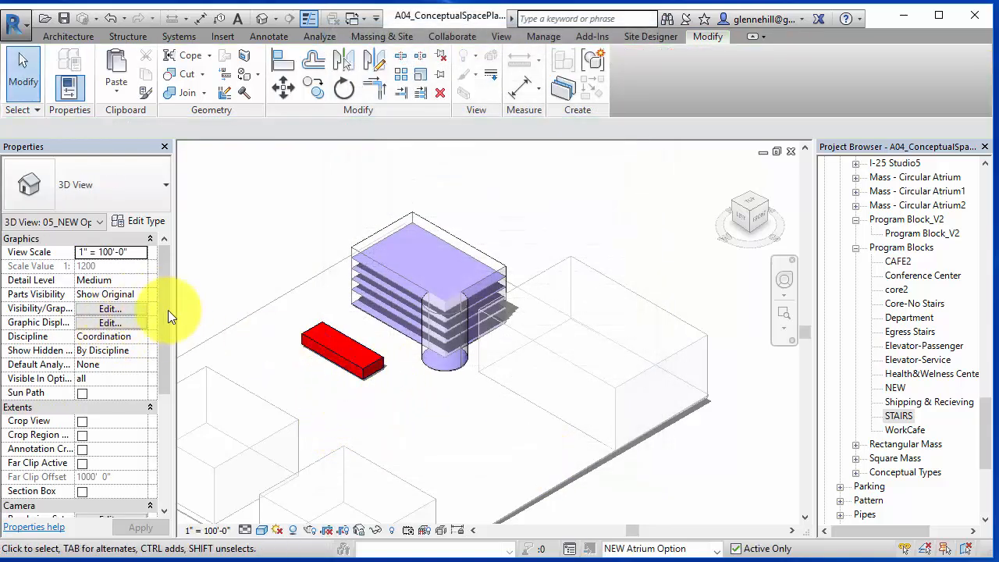
# - Set the stair mass's width to 12' and length to 20', and apply
pyautogui.click(372, 363)
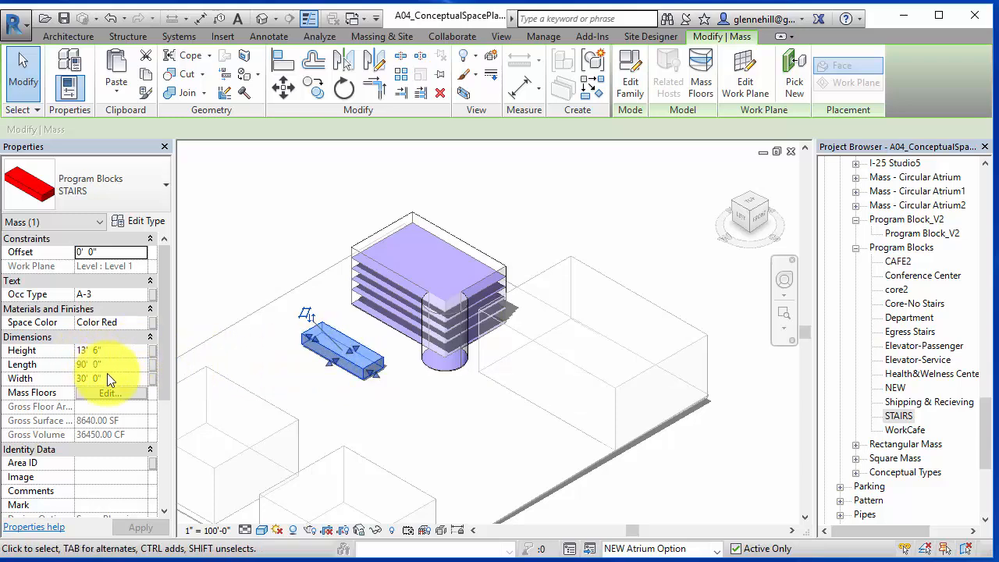
pyautogui.click(36, 376)
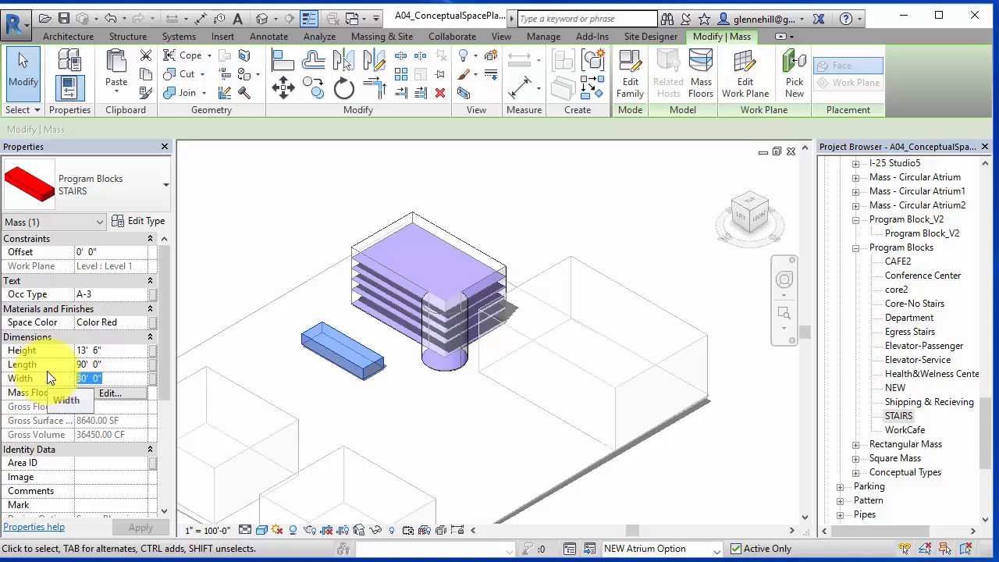
pyautogui.write('12')
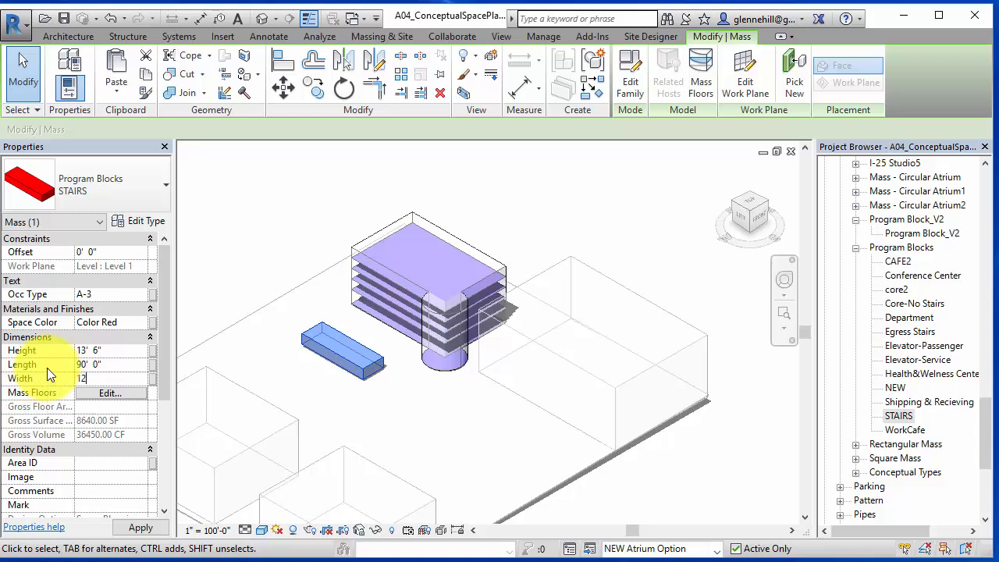
pyautogui.press('Return')
pyautogui.click(55, 369)
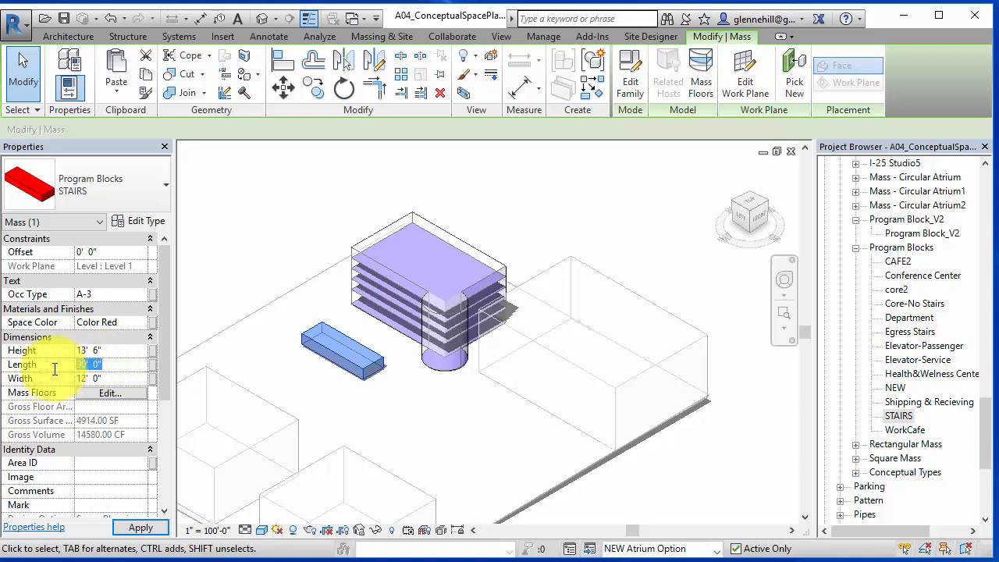
pyautogui.write('20')
pyautogui.press('Return')
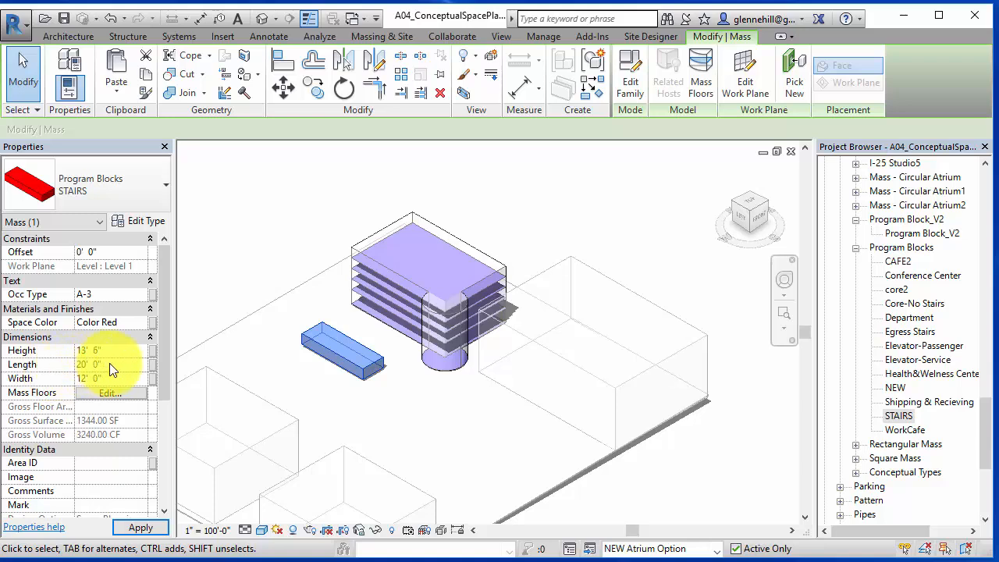
pyautogui.click(141, 529)
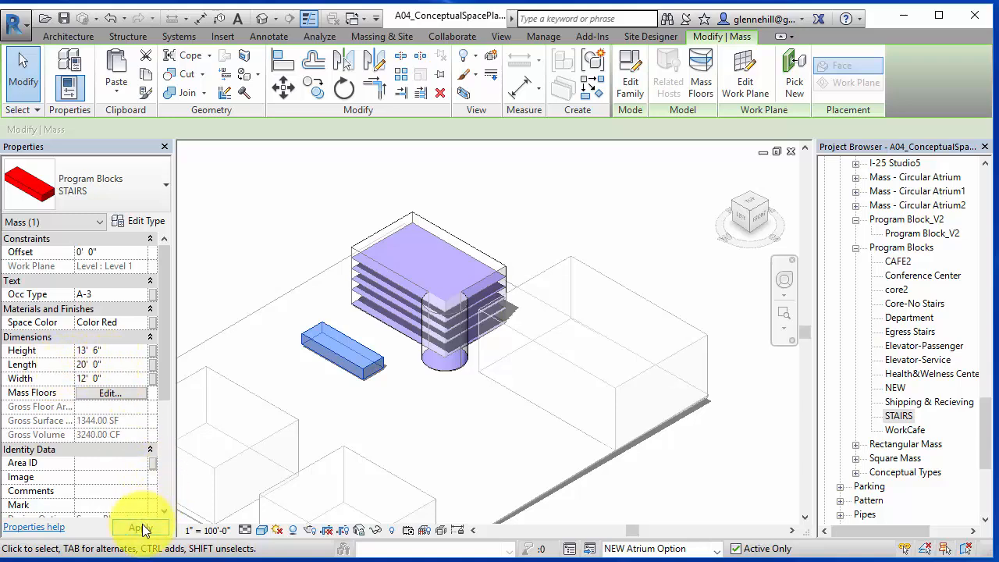
# - Set the stair mass's height to 72'
pyautogui.click(110, 353)
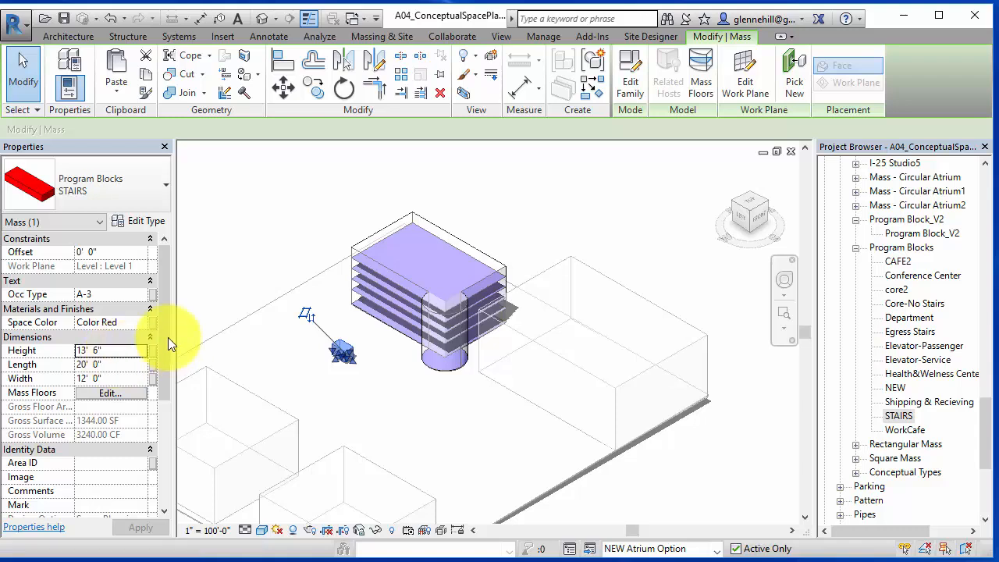
pyautogui.doubleClick(111, 355)
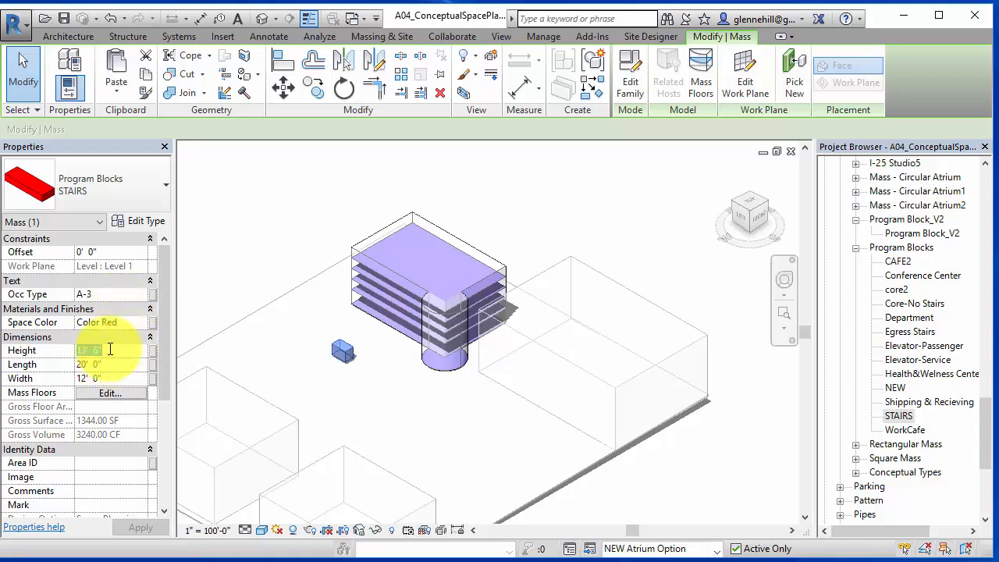
pyautogui.write('72')
pyautogui.press('Return')
pyautogui.click(359, 386)
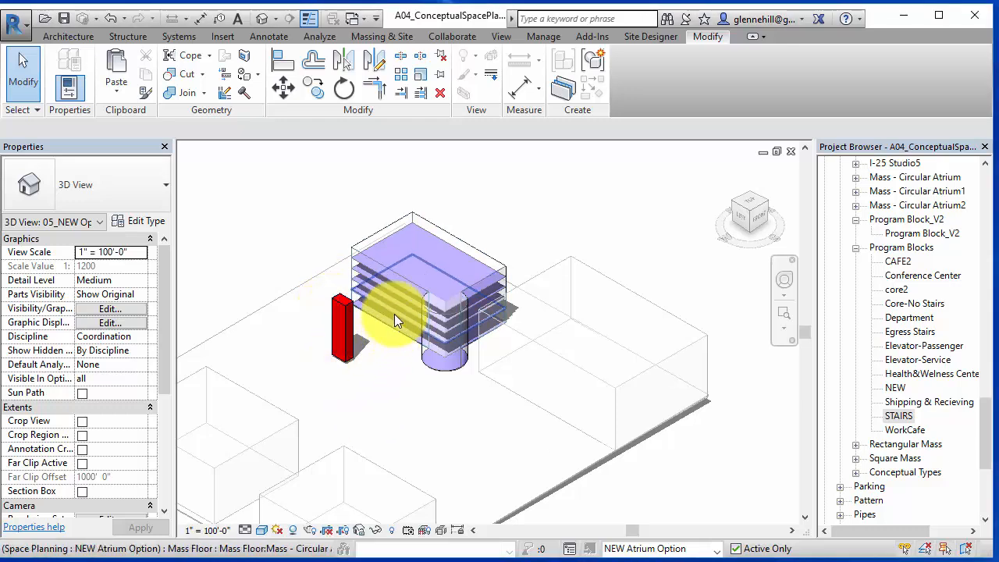
# - Assign mass floors at Levels 1 through 6 to the stair mass
pyautogui.click(344, 316)
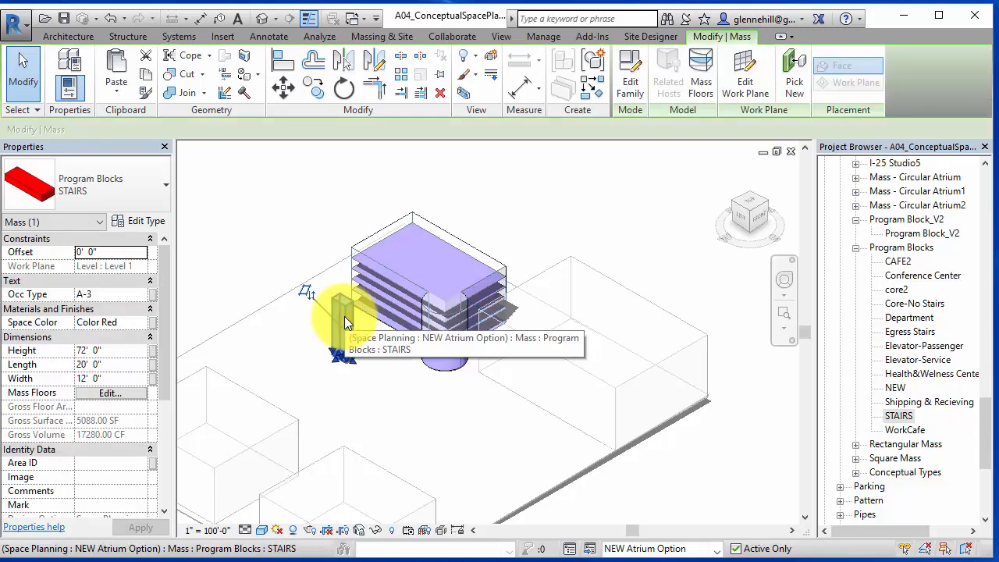
pyautogui.click(702, 79)
pyautogui.click(393, 202)
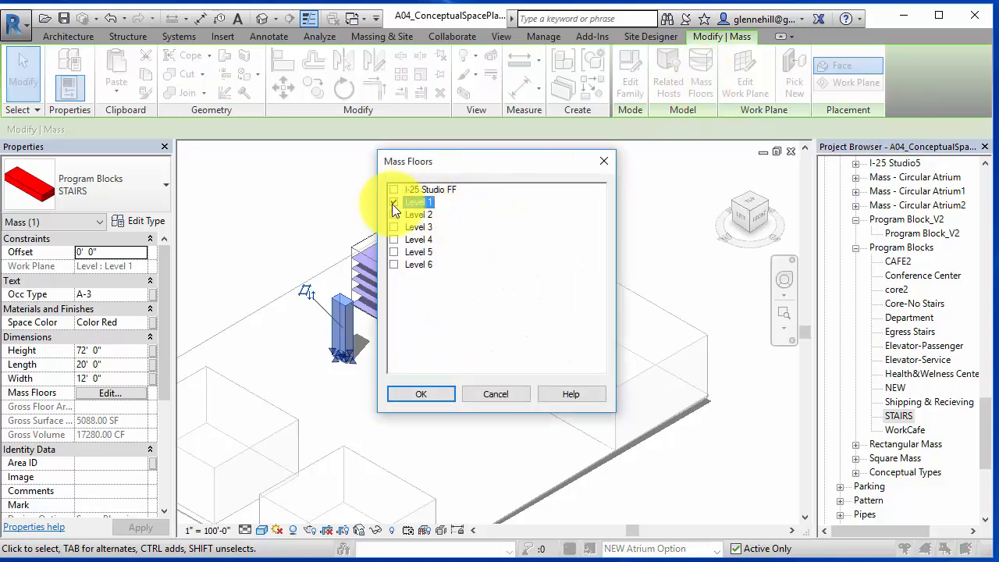
pyautogui.click(393, 214)
pyautogui.click(394, 226)
pyautogui.click(393, 239)
pyautogui.click(393, 252)
pyautogui.click(394, 264)
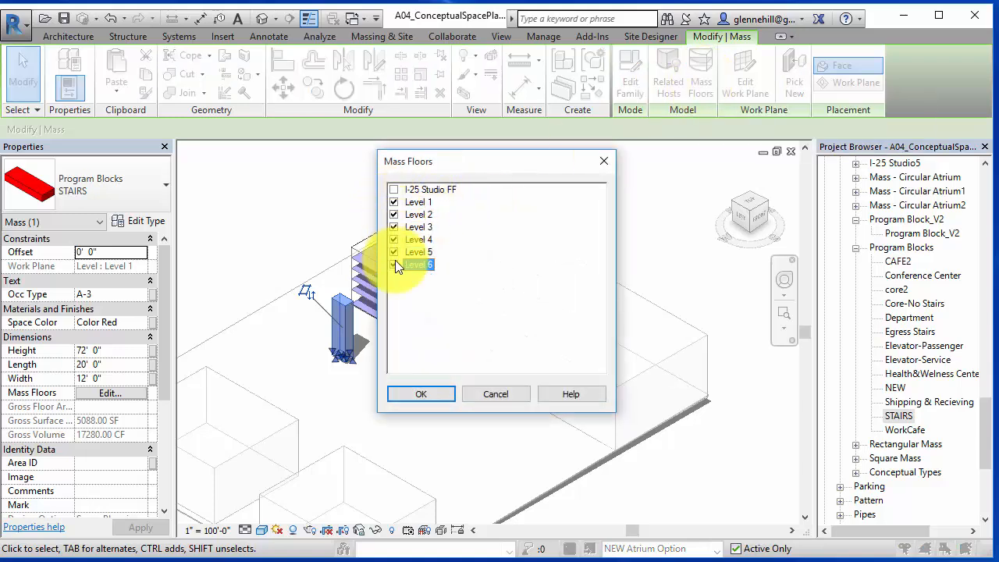
pyautogui.click(426, 393)
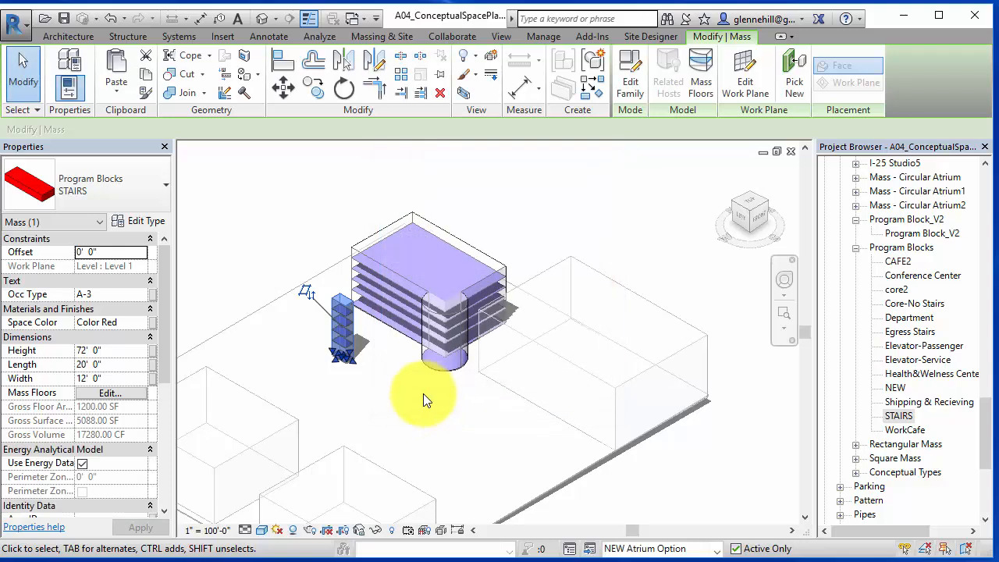
pyautogui.press('Escape')
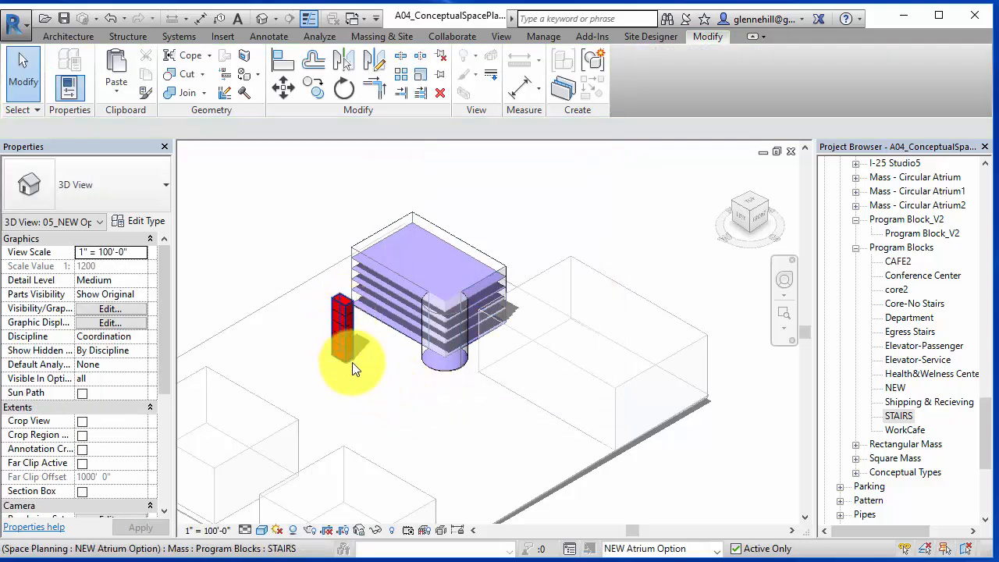
# - Move the stair mass about 140' so it sits against the building's top edge in top view
pyautogui.scroll(3, 352, 367)
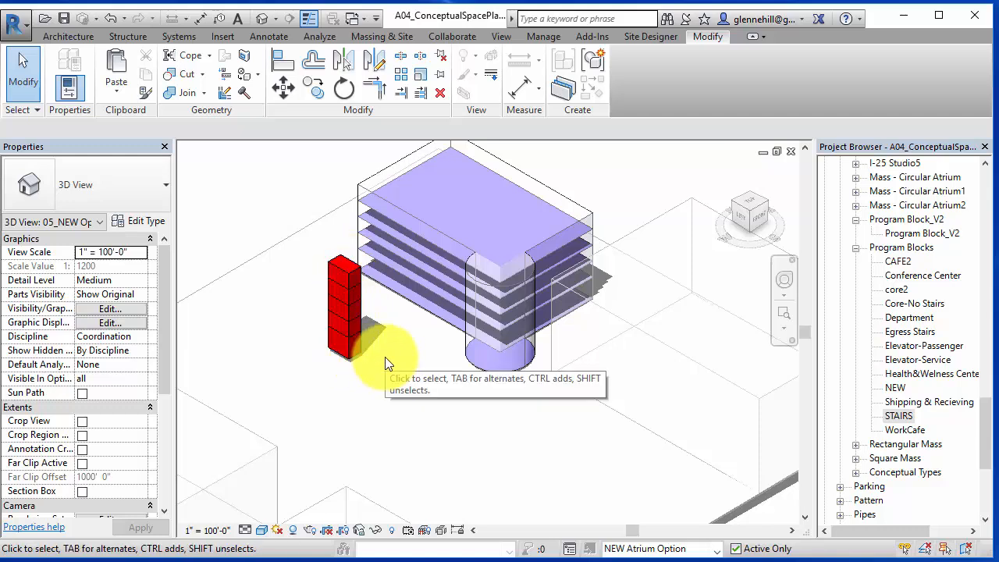
pyautogui.click(355, 313)
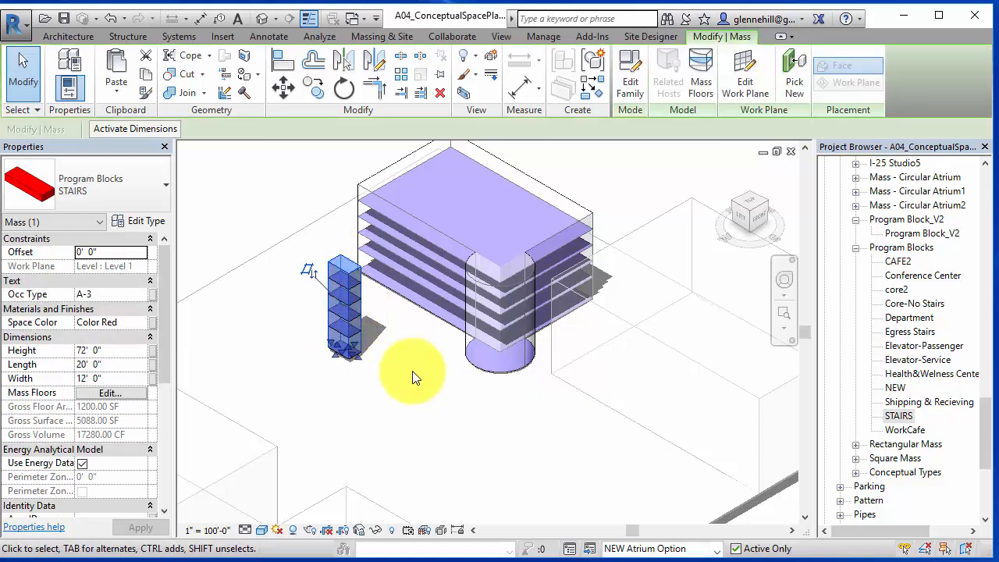
pyautogui.click(755, 201)
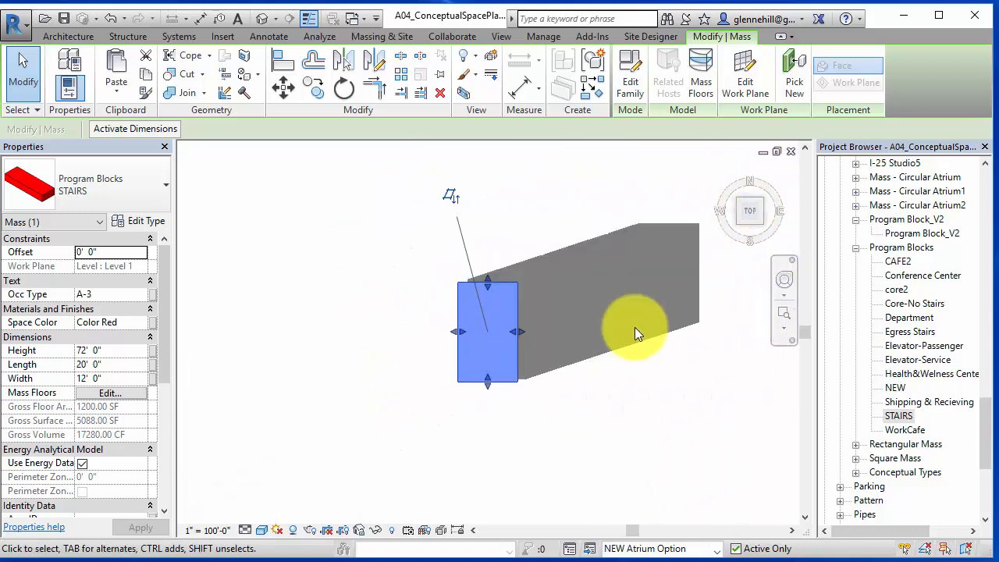
pyautogui.moveTo(647, 338); pyautogui.dragTo(408, 334, button='middle')
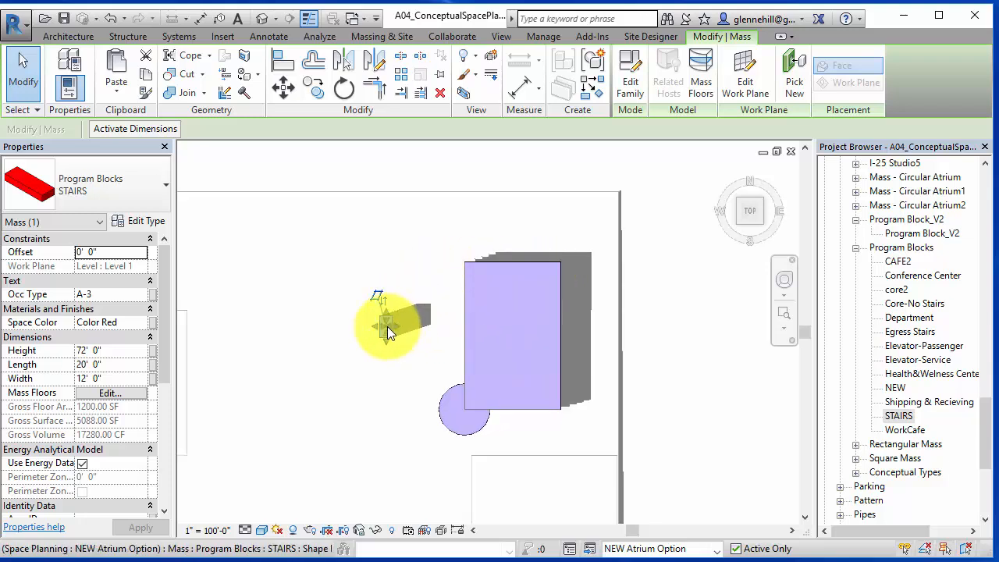
pyautogui.click(286, 88)
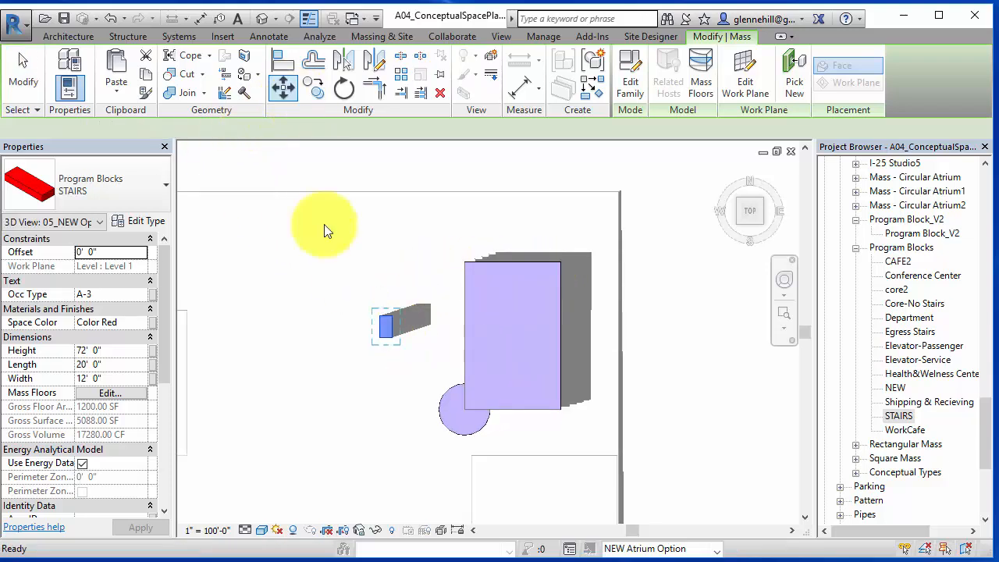
pyautogui.click(389, 327)
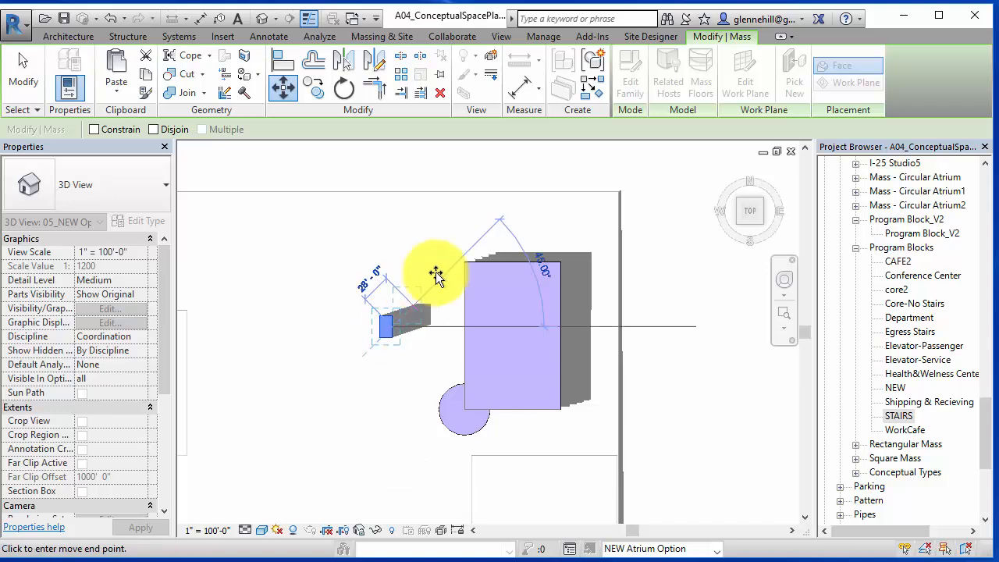
pyautogui.click(514, 244)
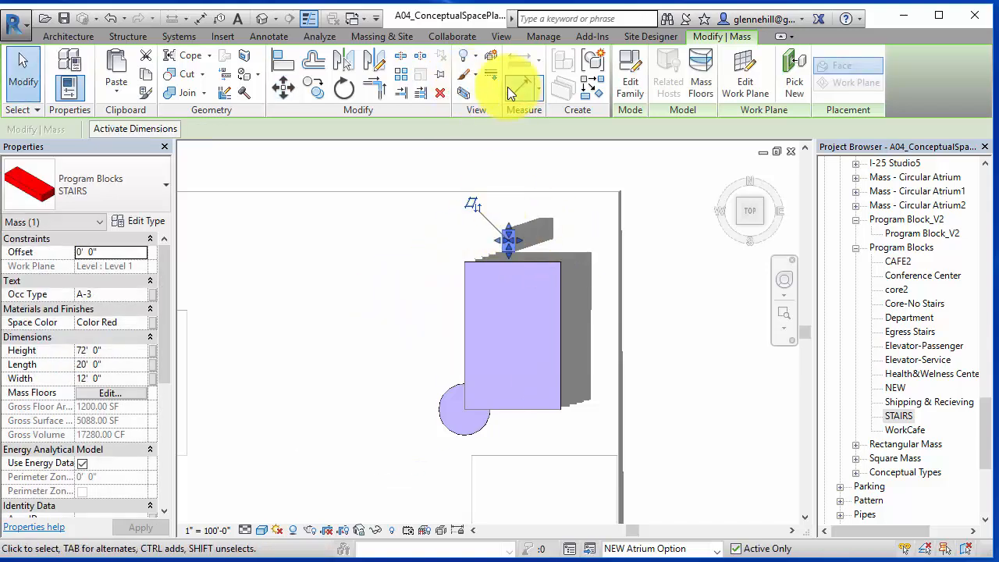
# - Rotate the stair mass 90° with the Rotate tool
pyautogui.click(351, 90)
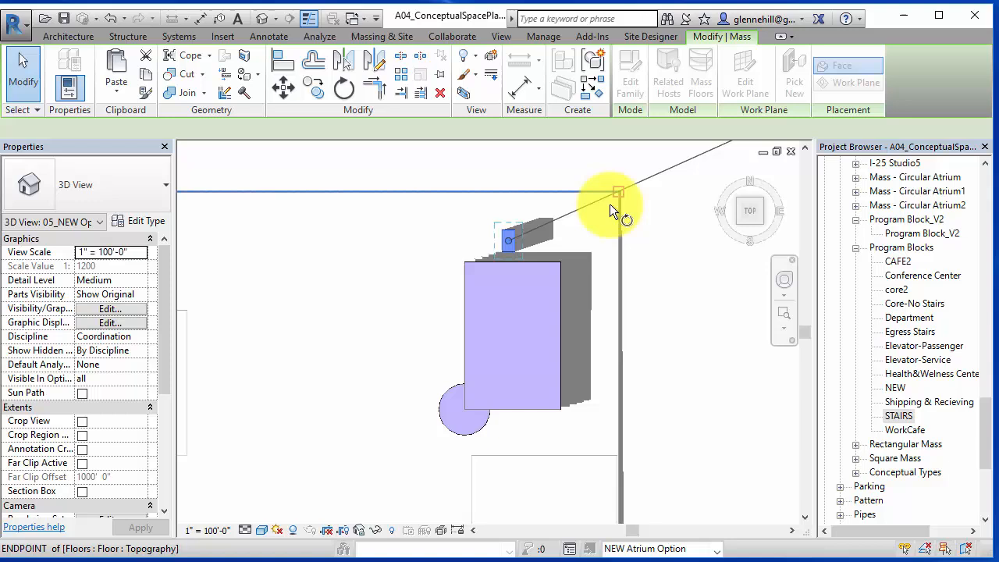
pyautogui.click(580, 236)
pyautogui.click(511, 309)
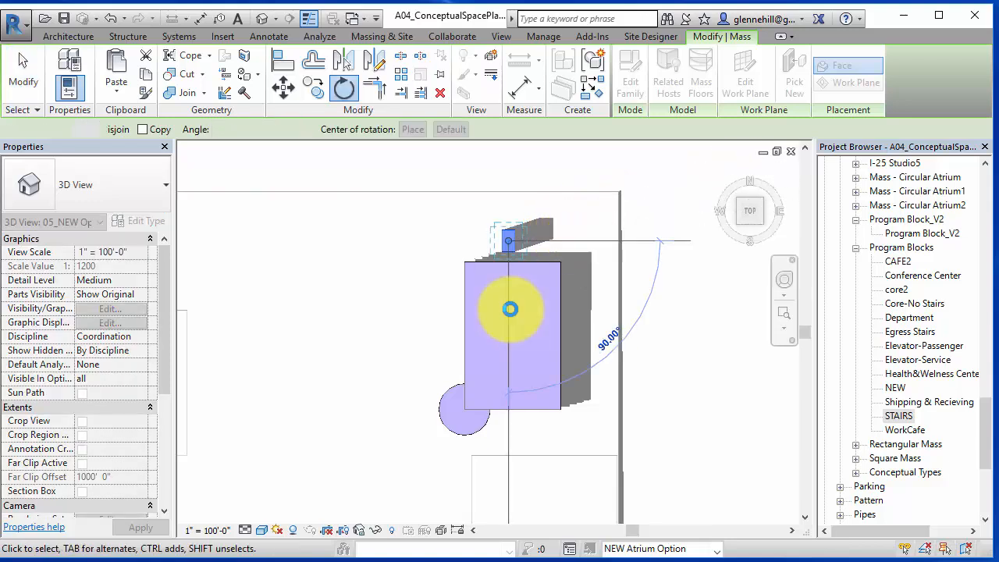
# - Move the stair mass down so it sits flush against the building's top edge
pyautogui.scroll(2, 502, 241)
pyautogui.scroll(3, 504, 244)
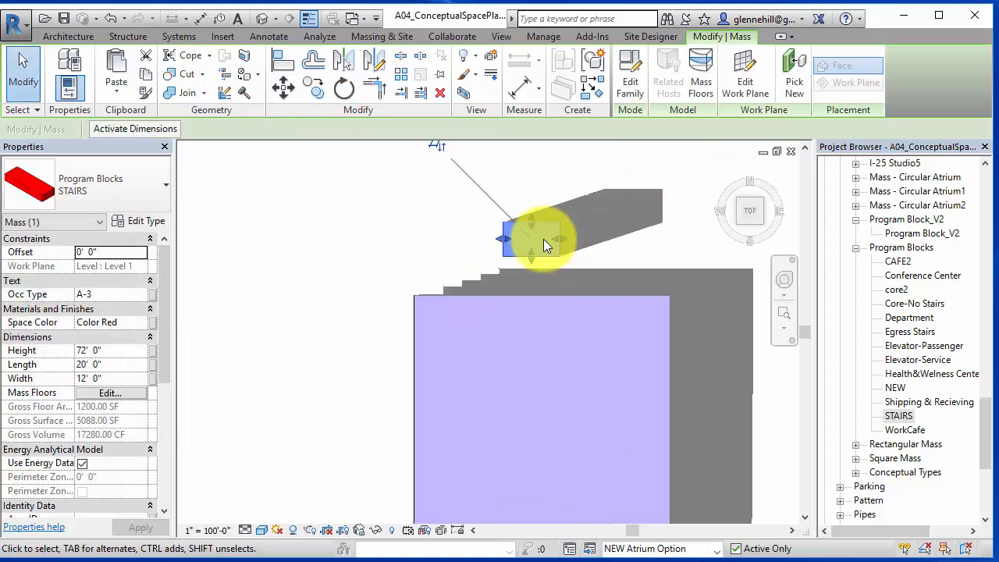
pyautogui.click(283, 88)
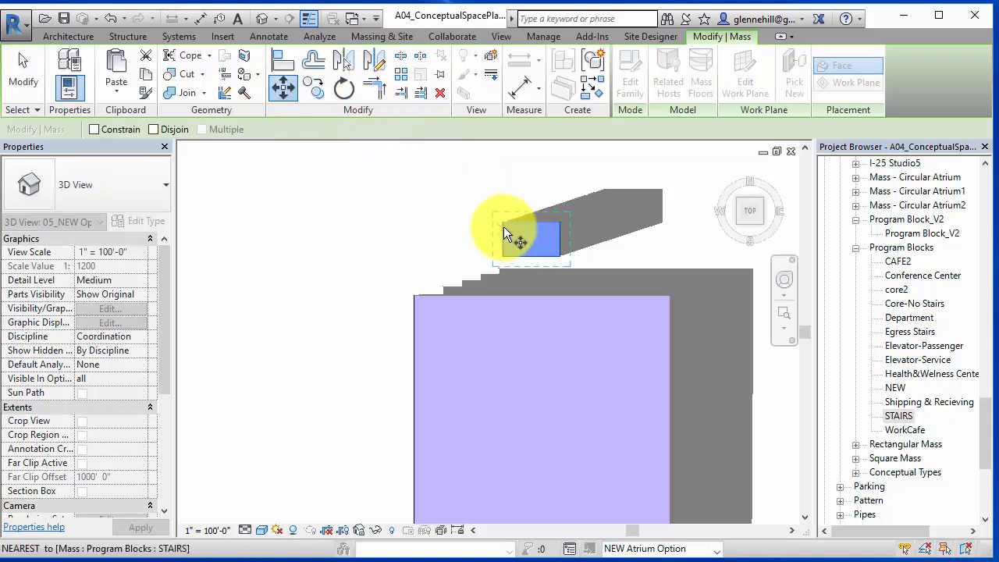
pyautogui.click(503, 256)
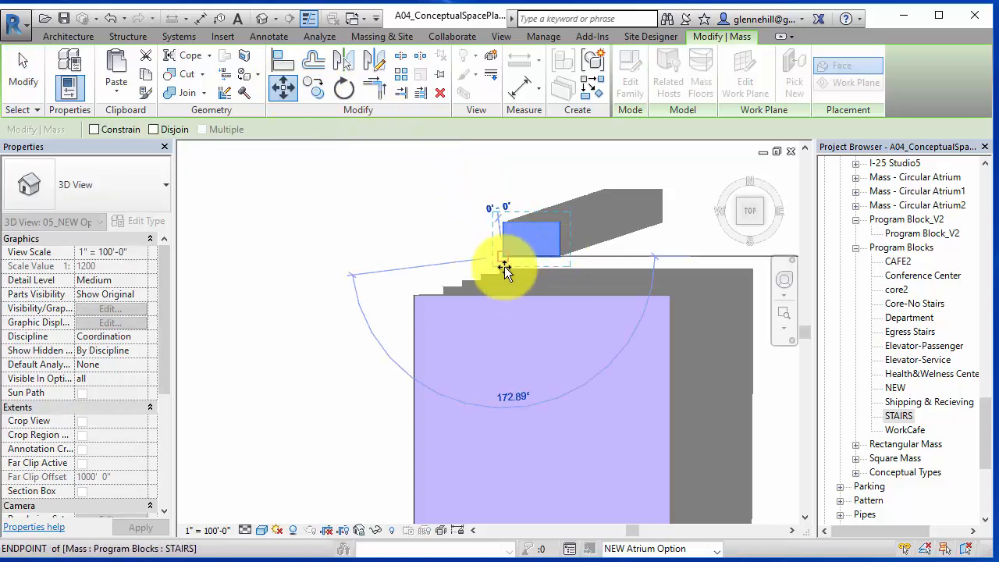
pyautogui.click(509, 300)
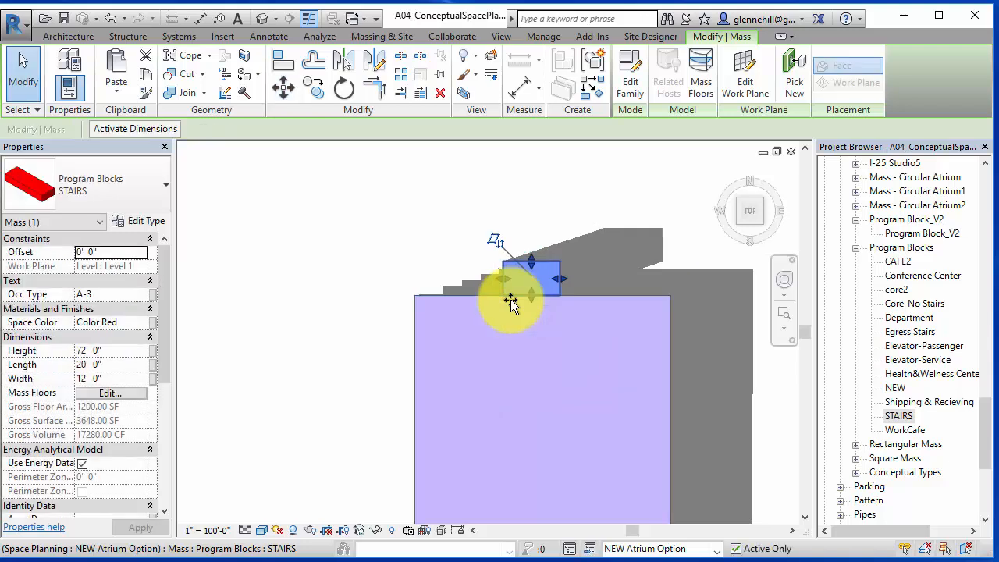
pyautogui.press('Escape')
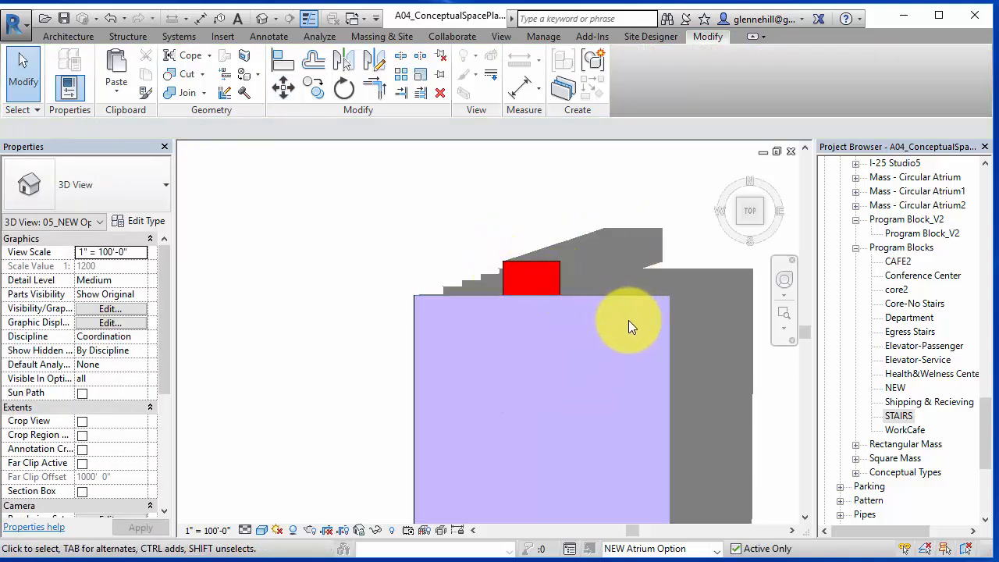
# - Return to the 3D view and examine the building mass, its floors and the atrium cylinder
pyautogui.scroll(-3, 645, 316)
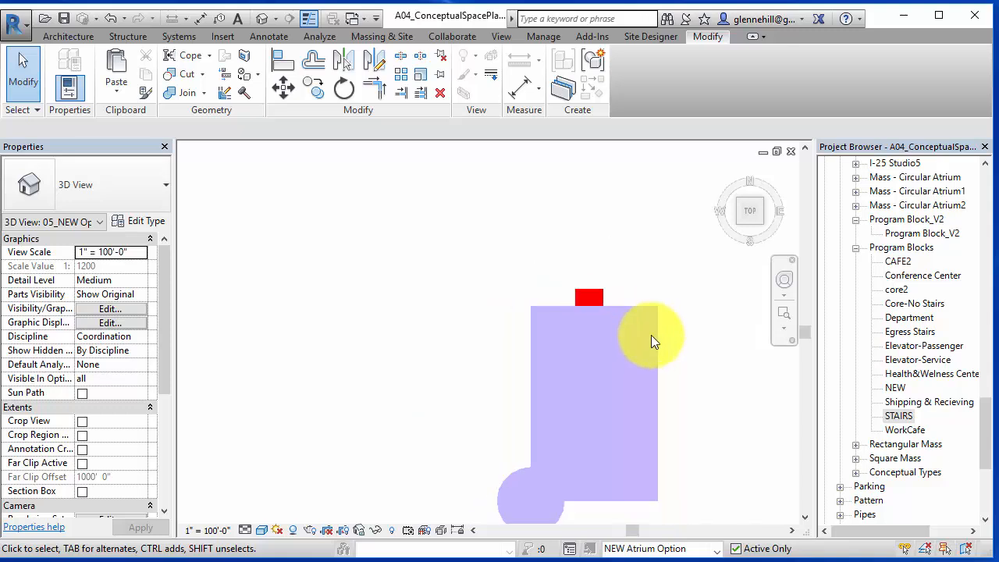
pyautogui.moveTo(651, 335); pyautogui.dragTo(590, 298, button='middle')
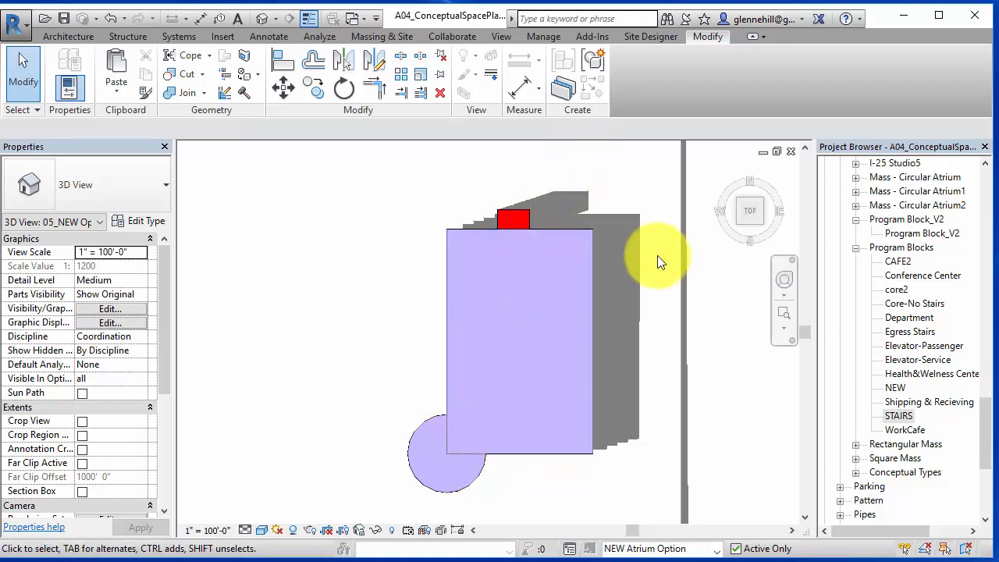
pyautogui.click(762, 200)
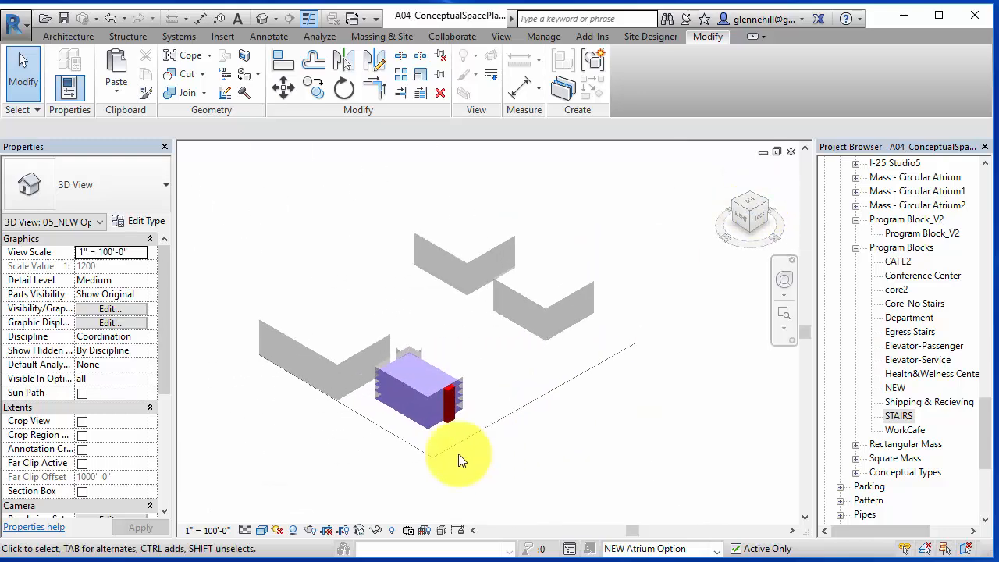
pyautogui.scroll(6, 461, 460)
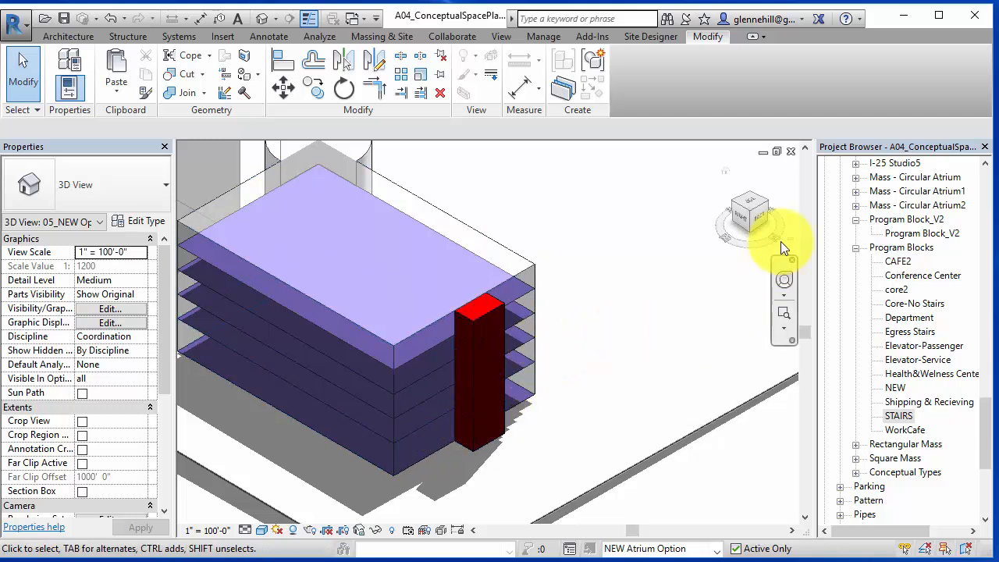
pyautogui.click(751, 192)
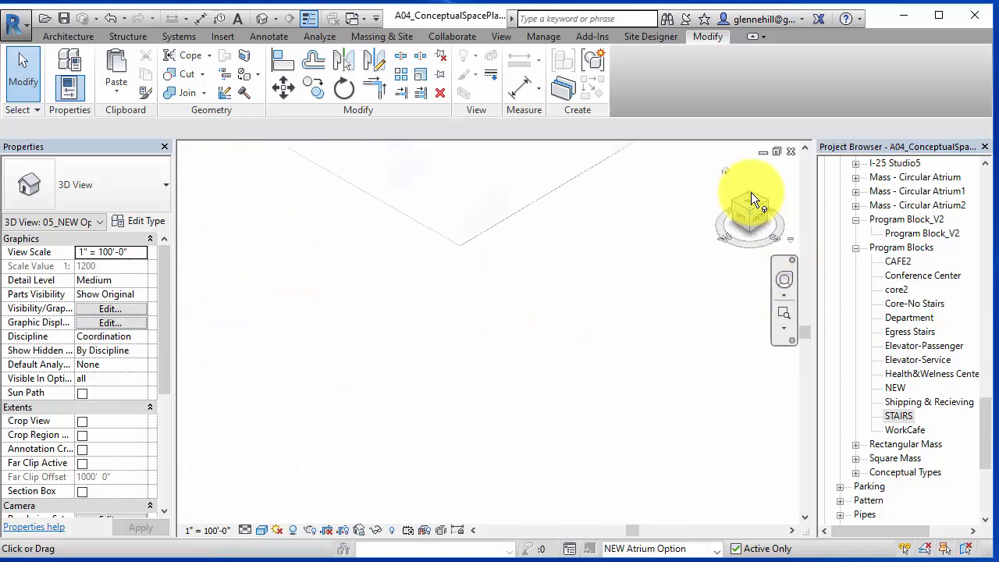
pyautogui.scroll(3, 488, 242)
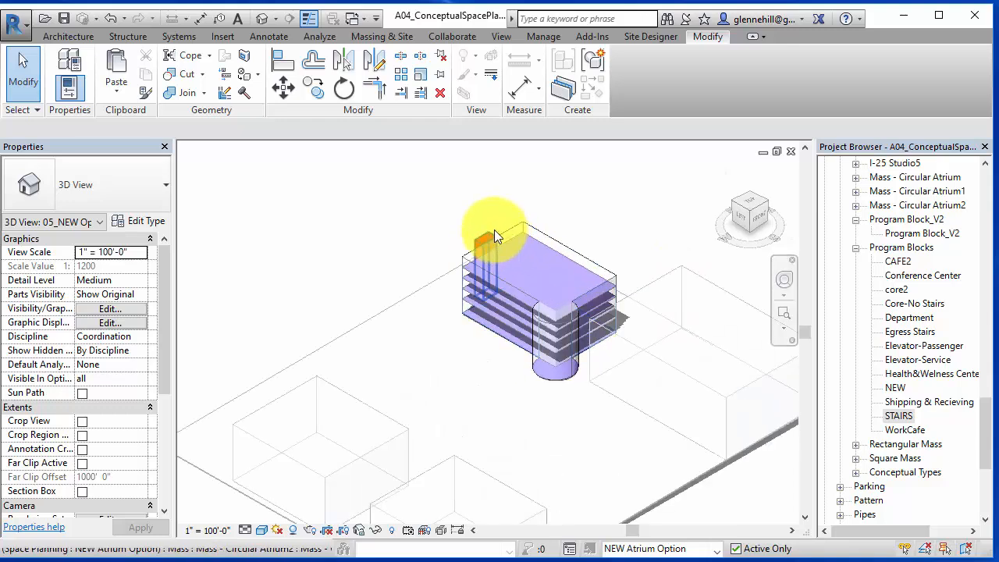
pyautogui.scroll(4, 602, 381)
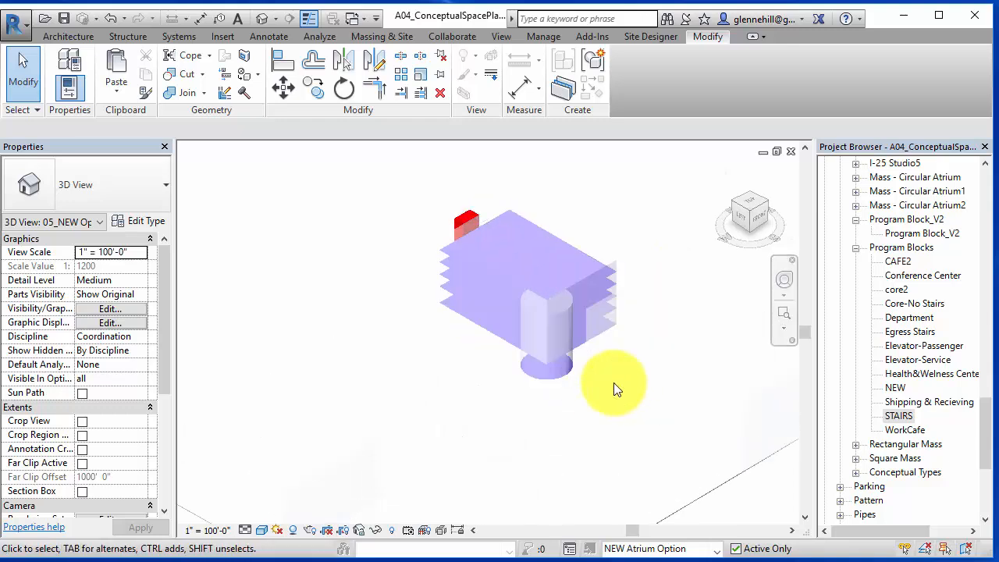
pyautogui.scroll(-4, 604, 365)
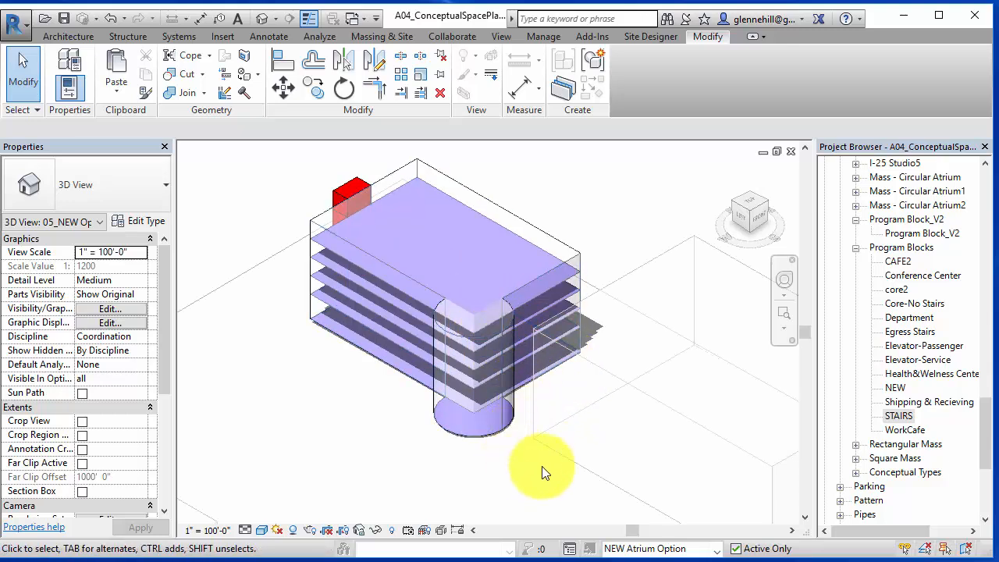
pyautogui.click(459, 434)
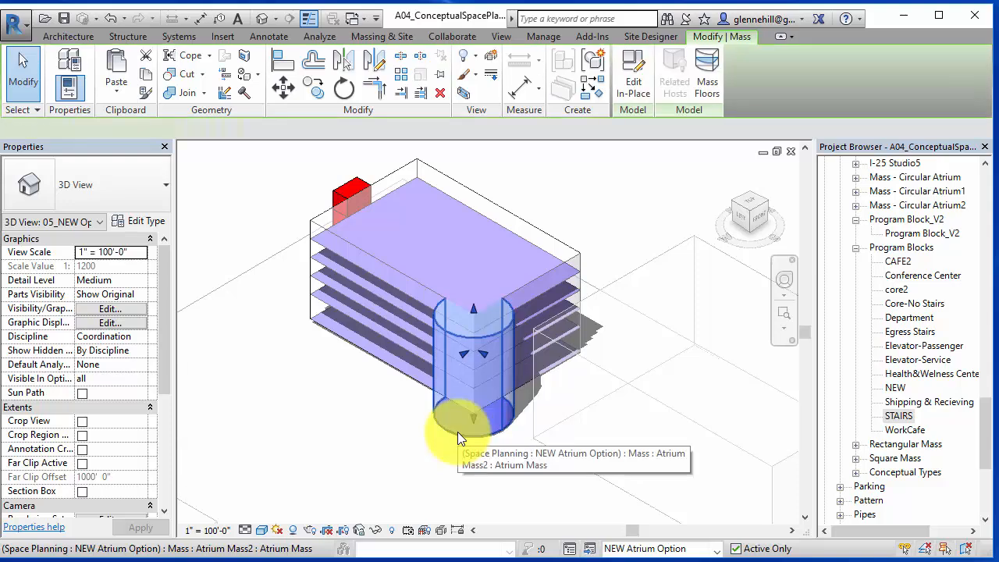
pyautogui.click(534, 278)
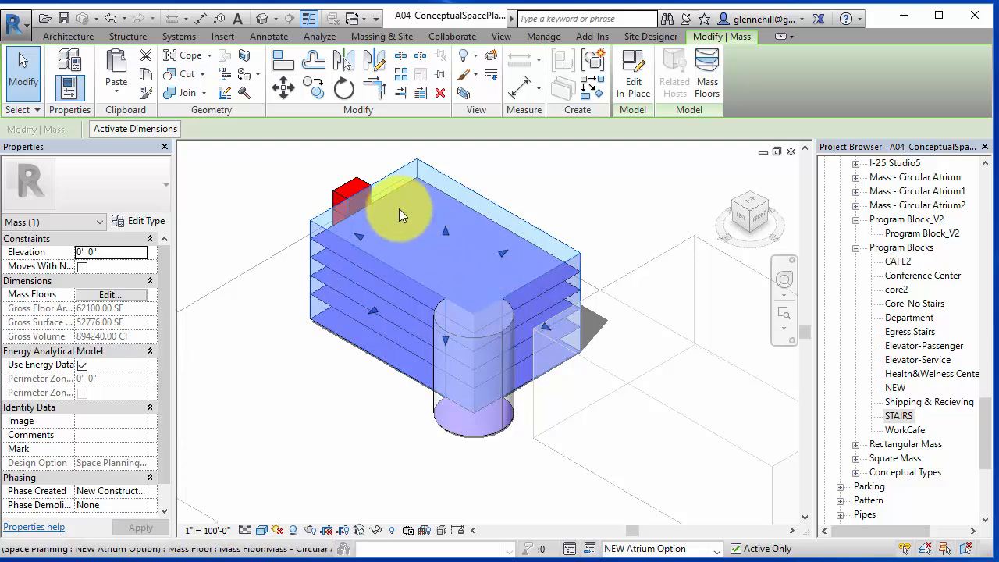
pyautogui.click(247, 182)
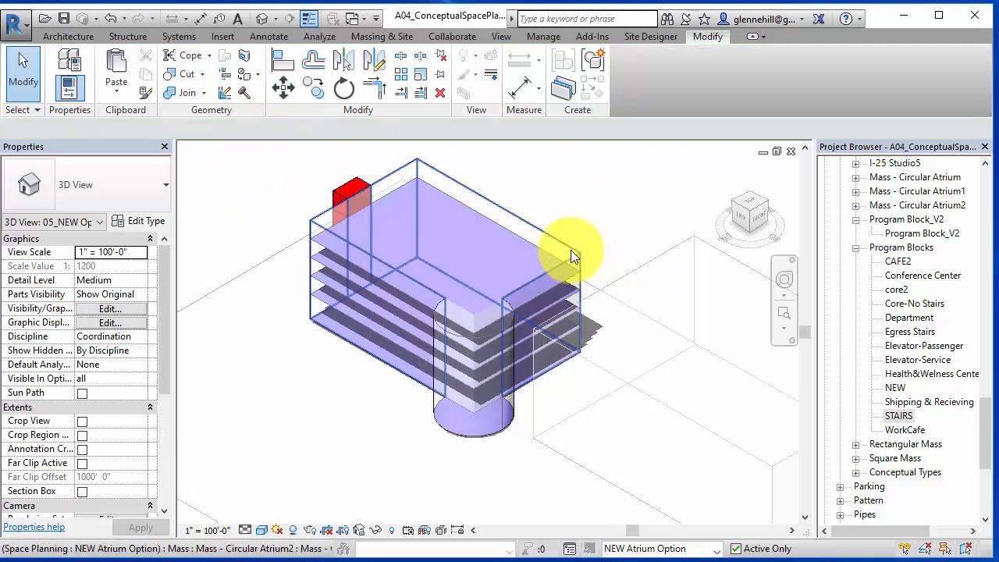
# - Unjoin the atrium cylinder's geometry from the building mass
pyautogui.click(186, 75)
pyautogui.click(203, 92)
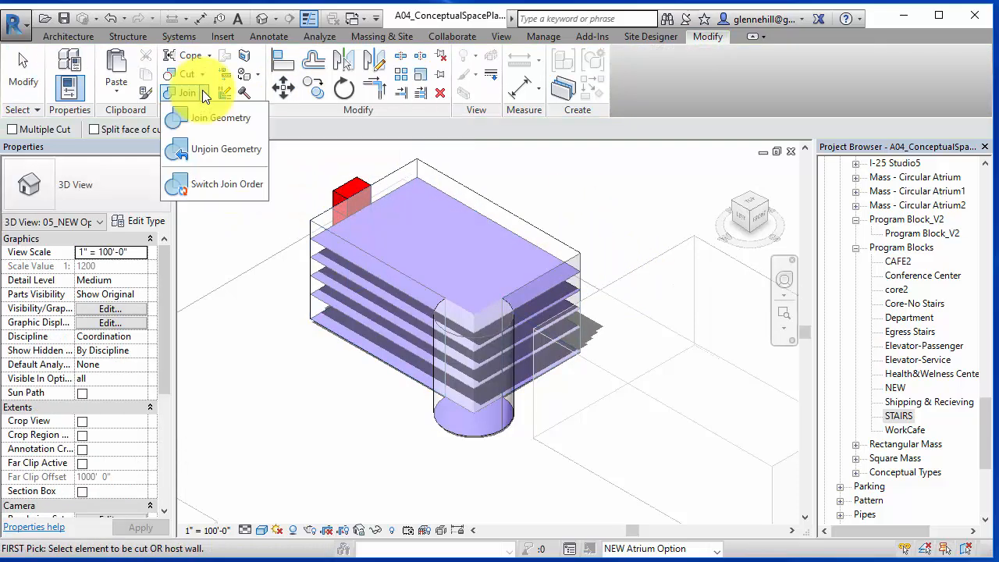
pyautogui.click(208, 149)
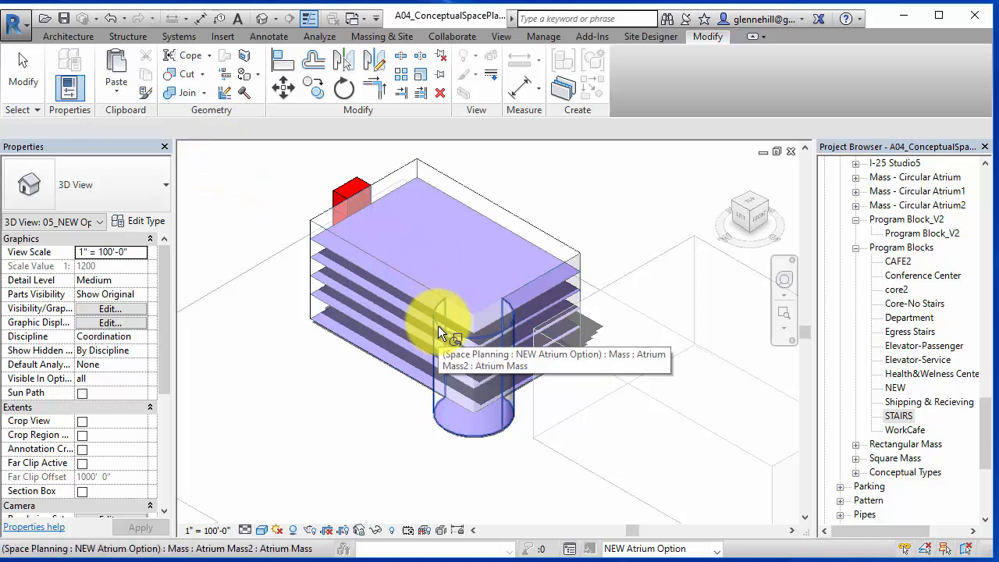
pyautogui.click(438, 328)
pyautogui.click(495, 226)
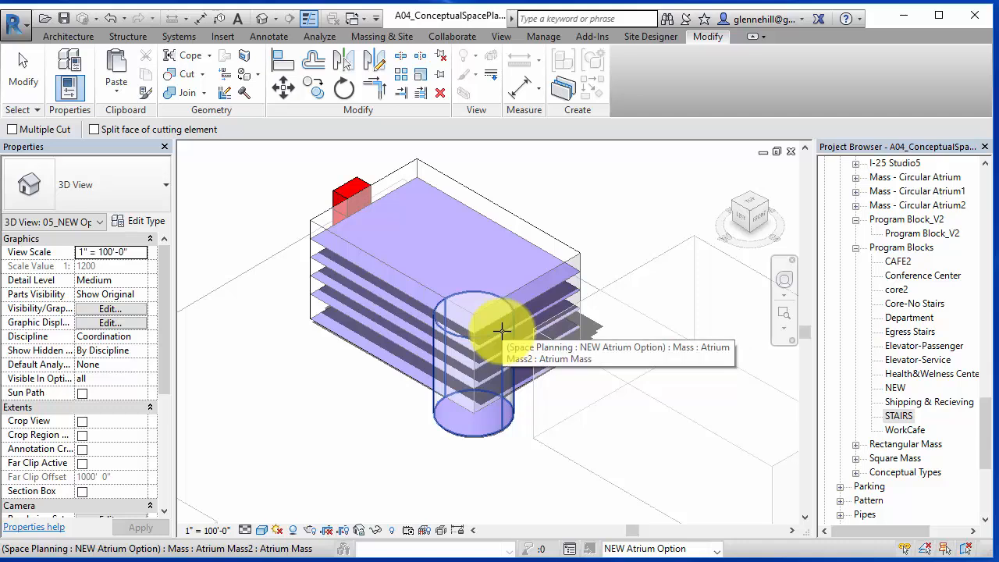
pyautogui.click(205, 93)
pyautogui.click(220, 148)
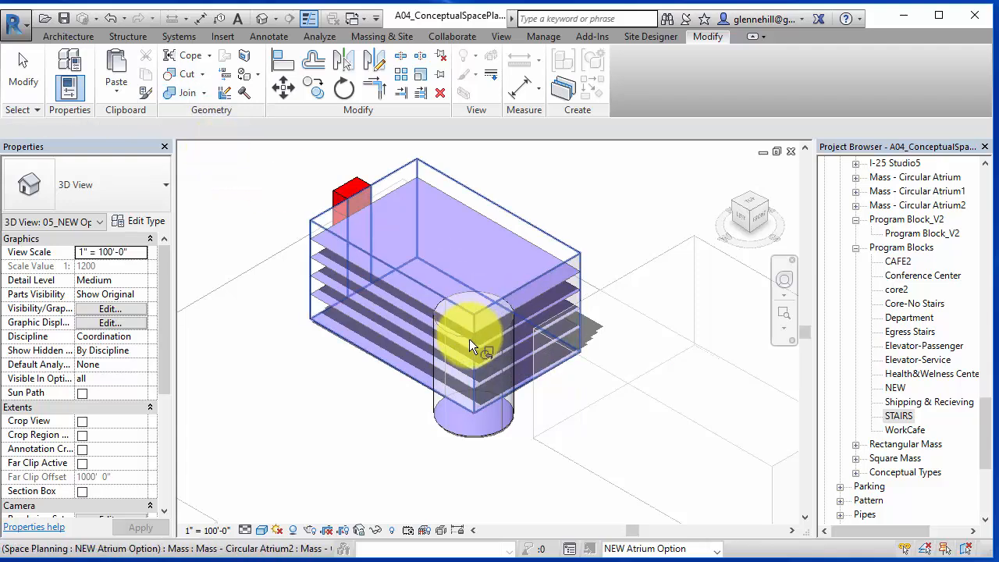
pyautogui.click(470, 343)
# - Cut the building mass with the atrium cylinder using Cut Geometry
pyautogui.click(196, 74)
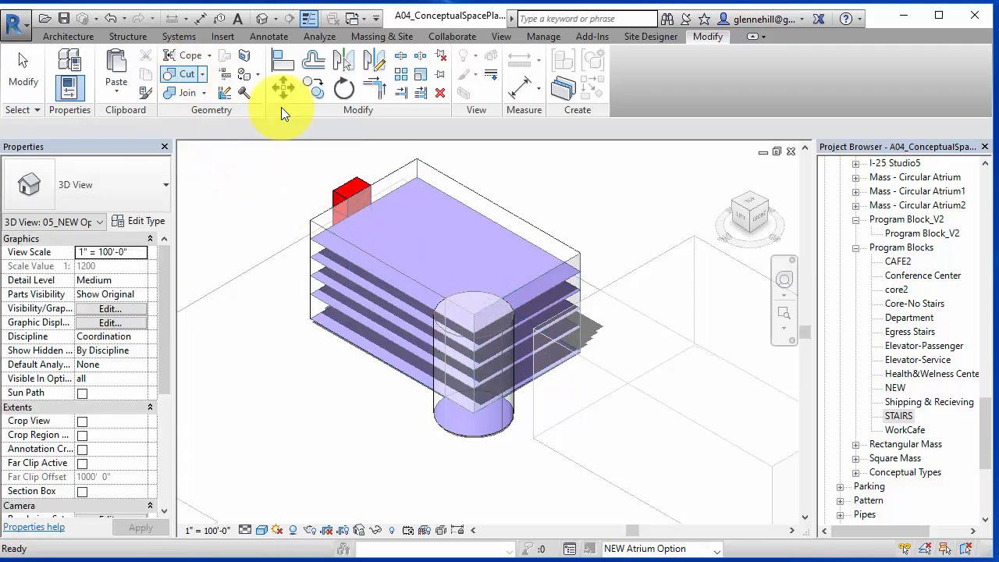
pyautogui.click(435, 291)
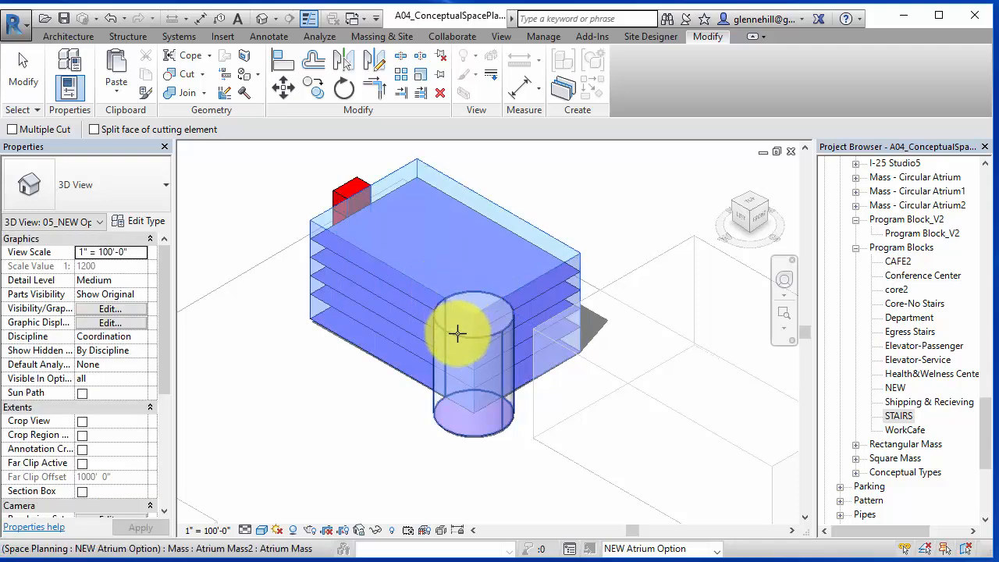
pyautogui.click(461, 335)
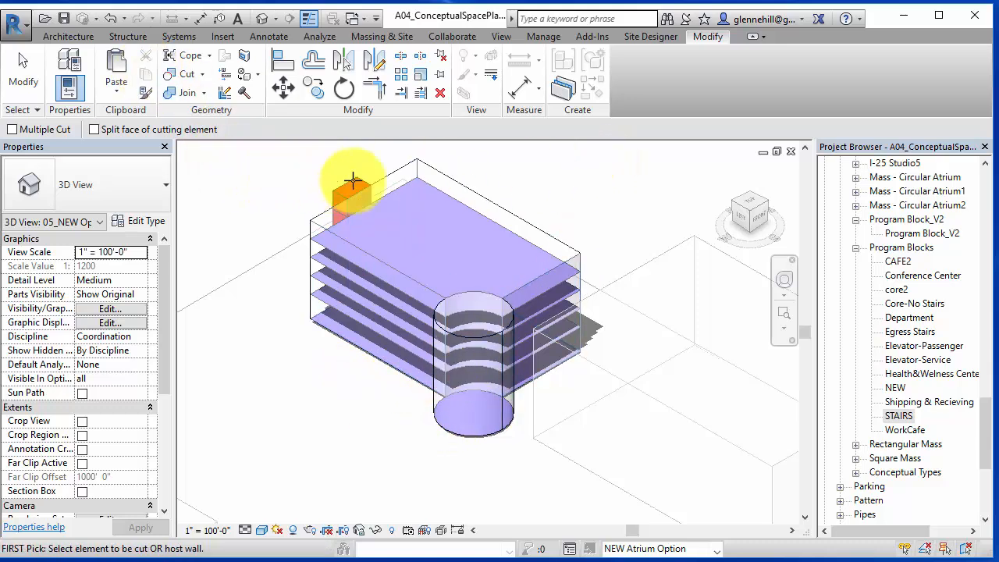
# - In top view, move the stair mass about 132' down toward the atrium cylinder
pyautogui.click(747, 201)
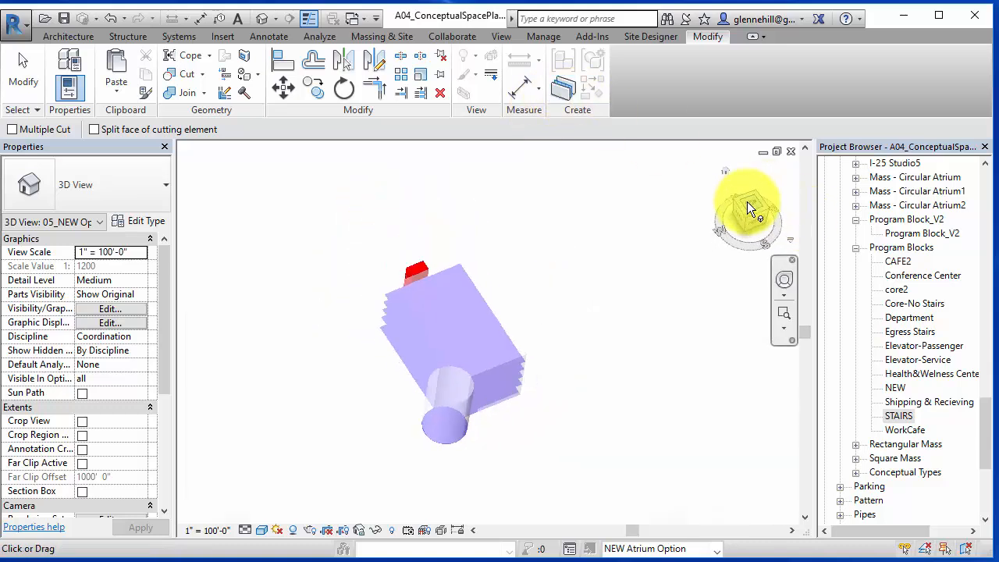
pyautogui.click(285, 87)
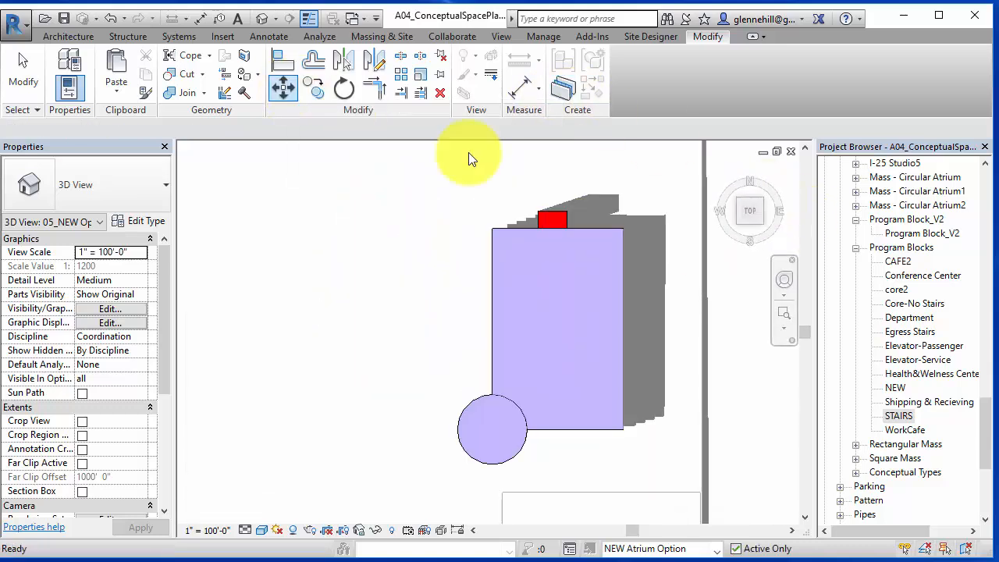
pyautogui.click(565, 221)
pyautogui.click(289, 92)
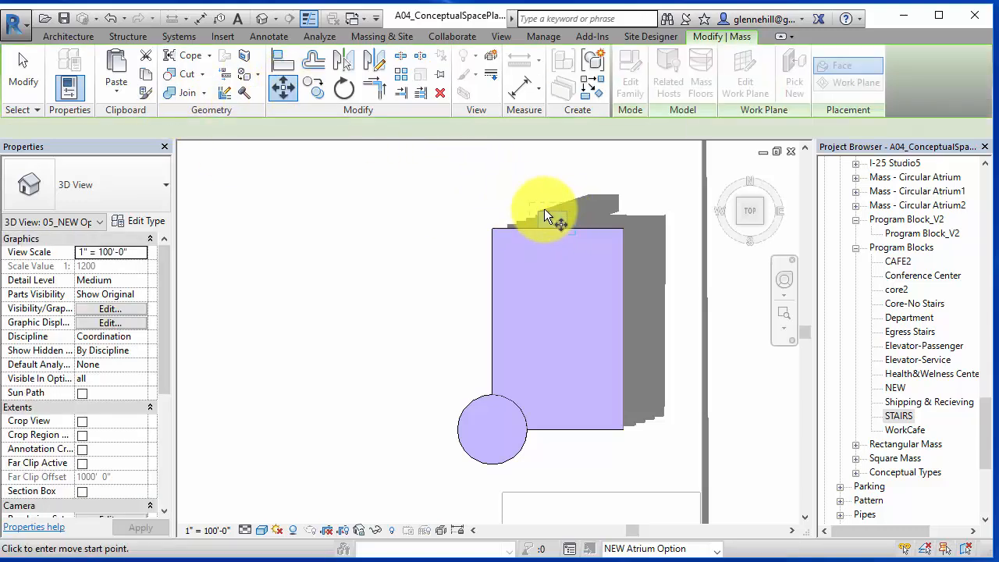
pyautogui.click(566, 210)
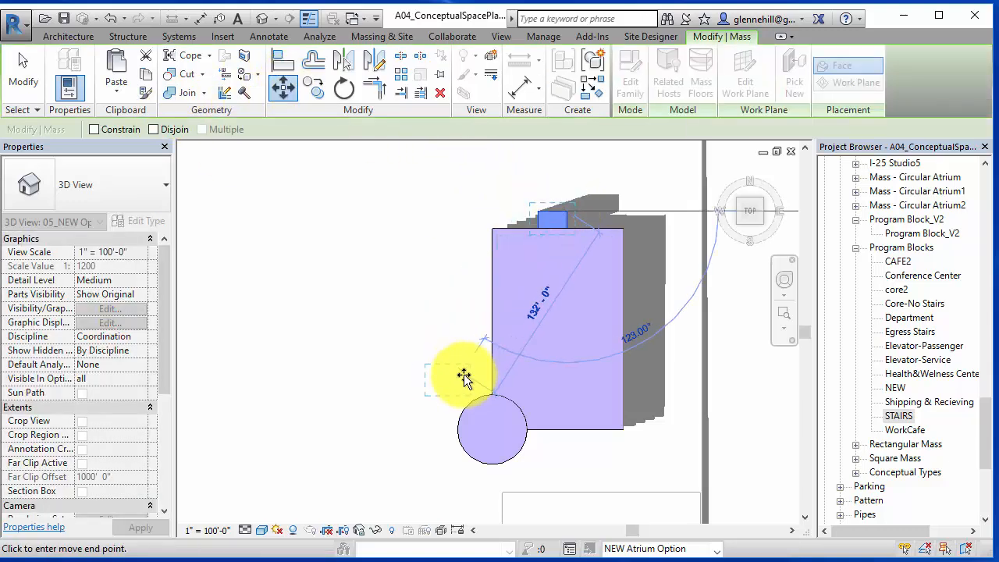
pyautogui.click(473, 375)
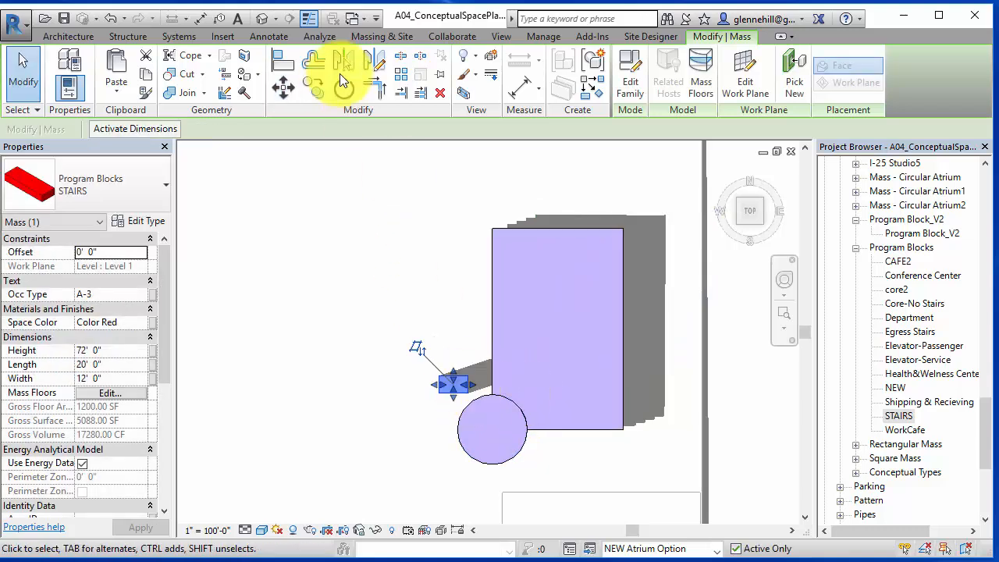
# - Rotate the stair mass 45°
pyautogui.click(348, 92)
pyautogui.click(582, 384)
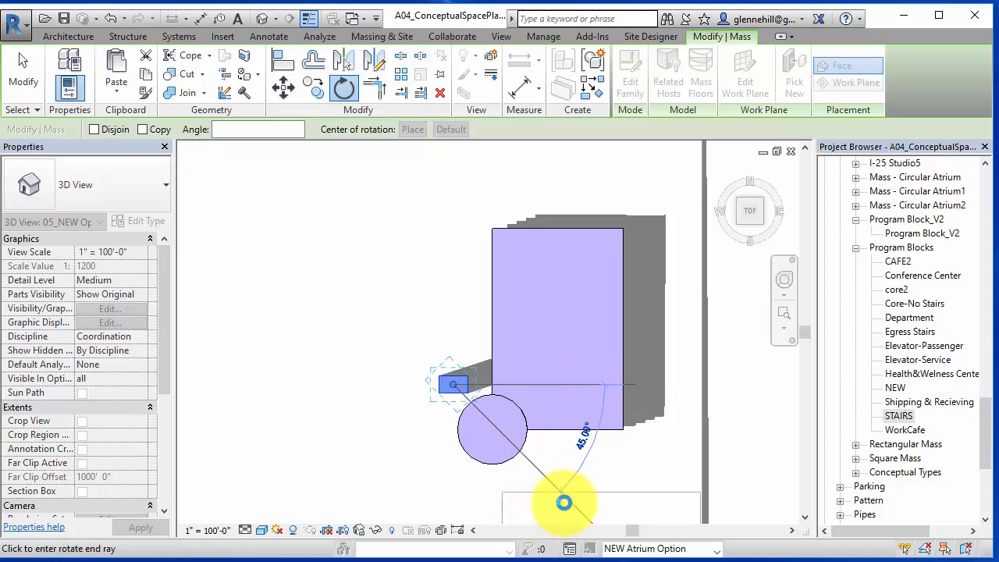
pyautogui.click(563, 503)
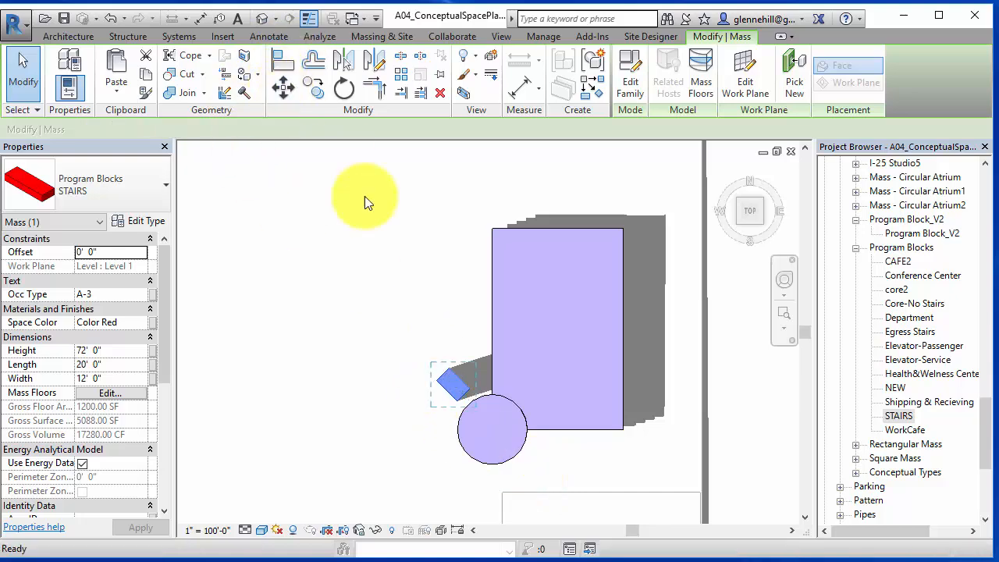
# - Move the stair mass into the corner between the building and the atrium cylinder
pyautogui.click(282, 88)
pyautogui.click(448, 391)
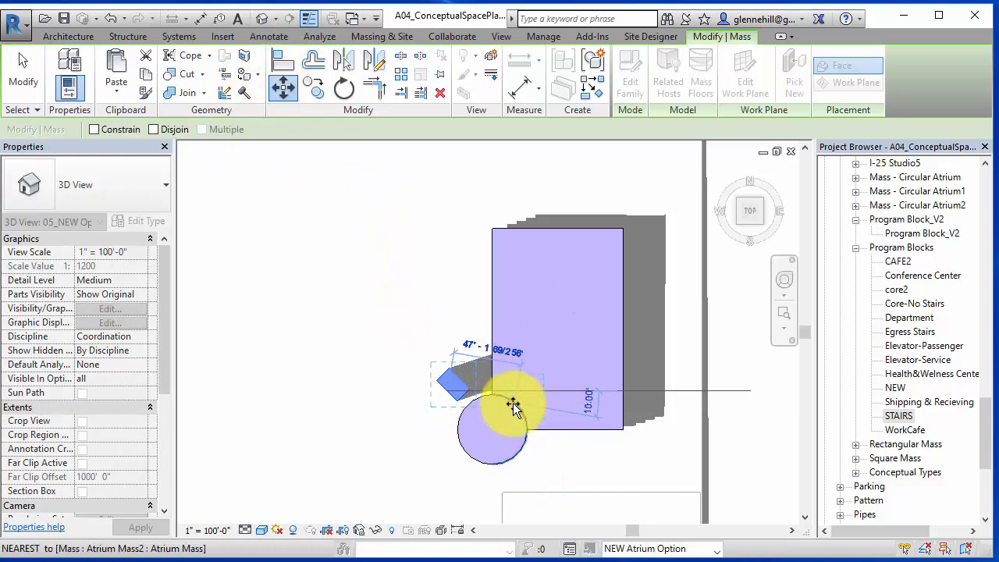
pyautogui.click(518, 408)
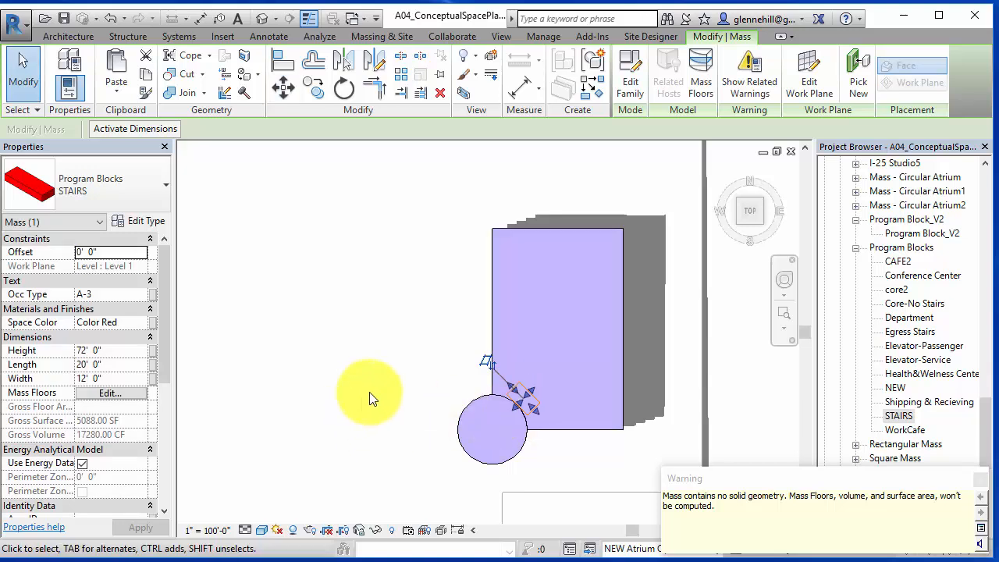
pyautogui.click(370, 366)
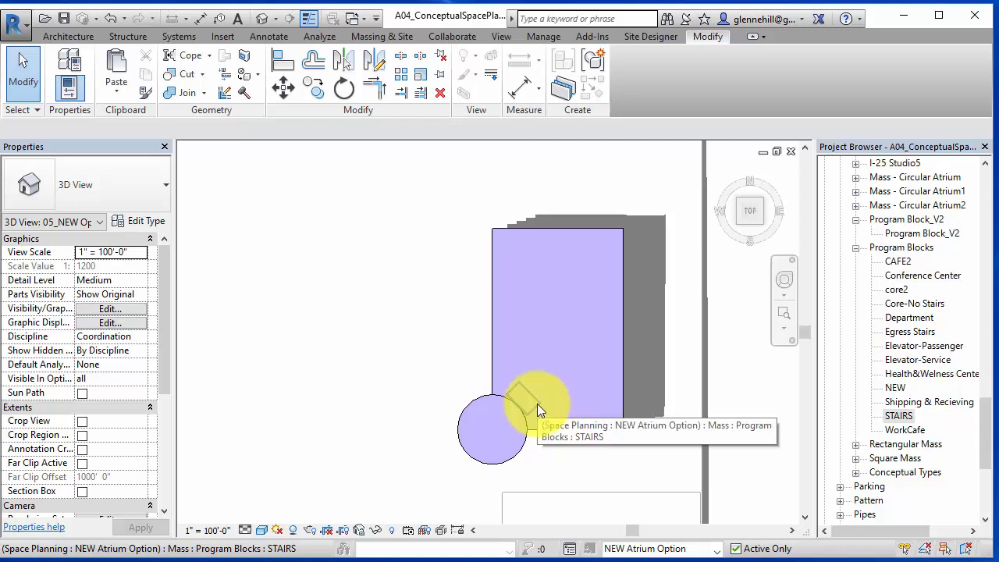
# - Unjoin the stair mass from all other geometry
pyautogui.click(204, 93)
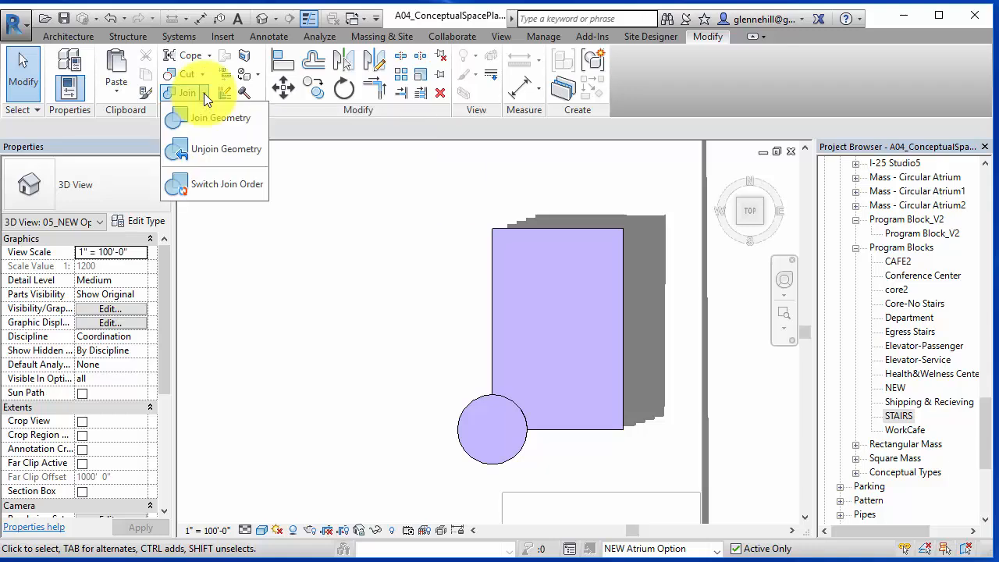
pyautogui.click(213, 150)
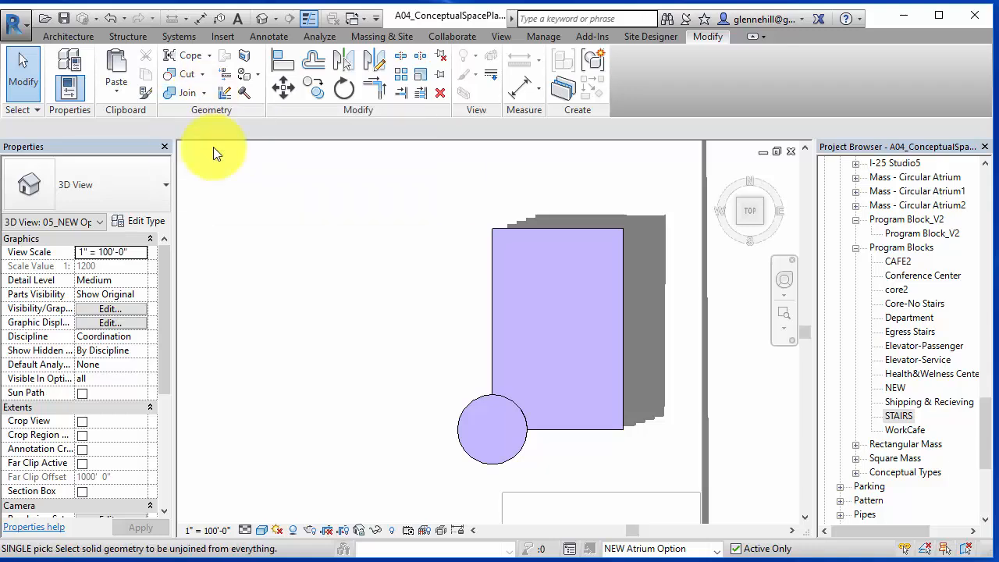
pyautogui.click(535, 408)
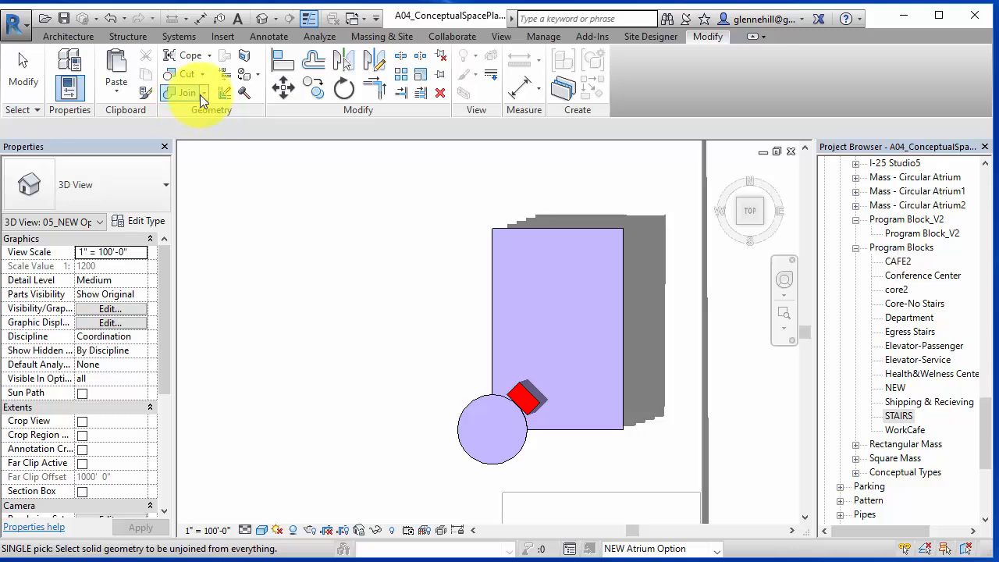
# - Cut the building mass with the stair mass using Cut Geometry
pyautogui.click(186, 75)
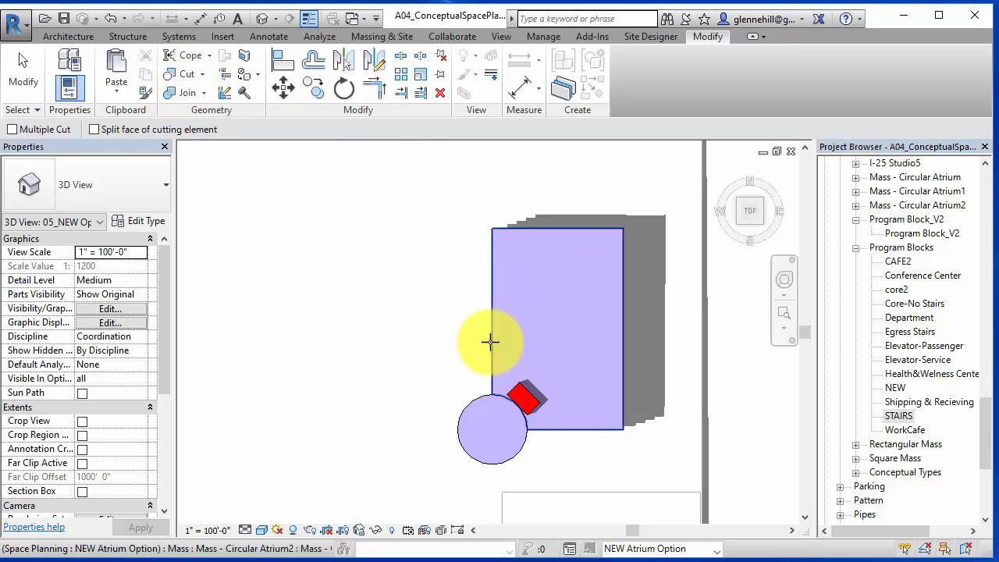
pyautogui.click(490, 342)
pyautogui.click(523, 397)
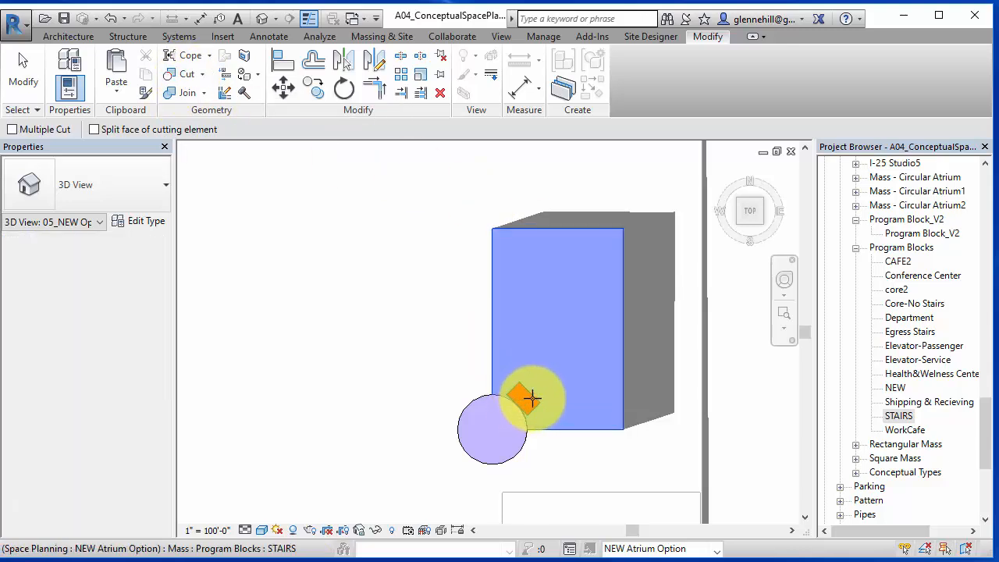
# - Inspect the stair mass, building floors and atrium cylinder from 3D and top views
pyautogui.scroll(-2, 538, 437)
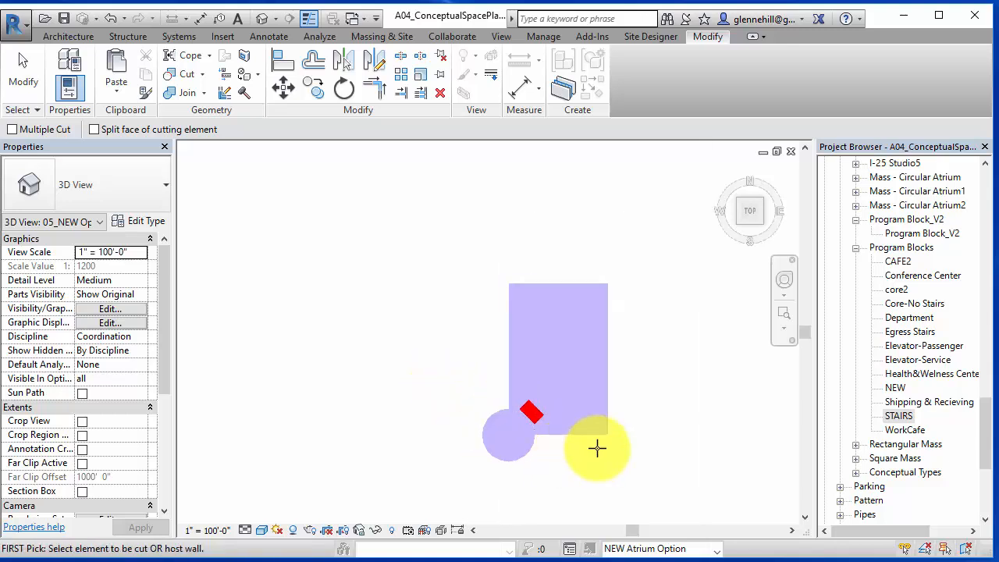
pyautogui.moveTo(596, 450); pyautogui.dragTo(594, 409, button='middle')
pyautogui.scroll(4, 523, 375)
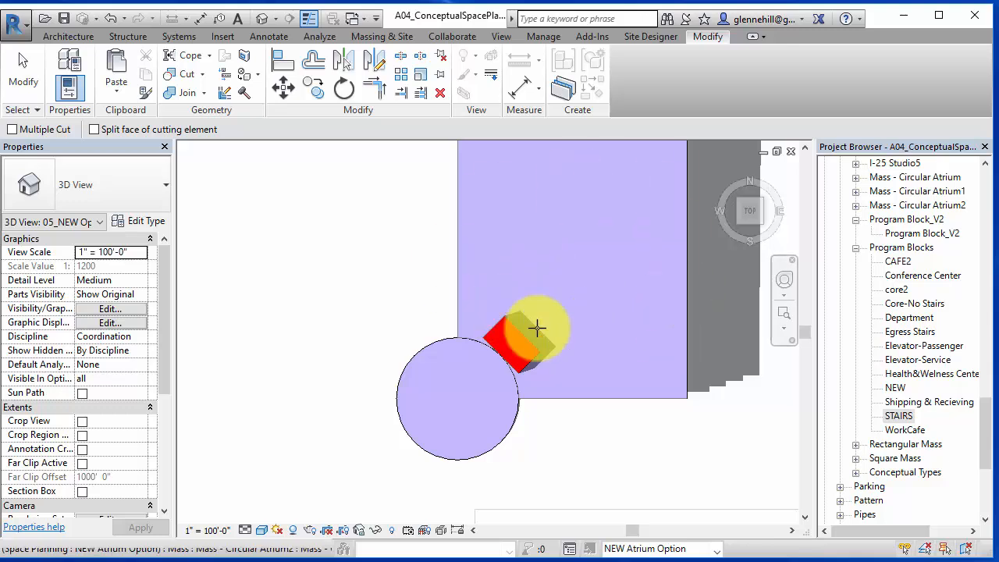
pyautogui.scroll(-1, 625, 463)
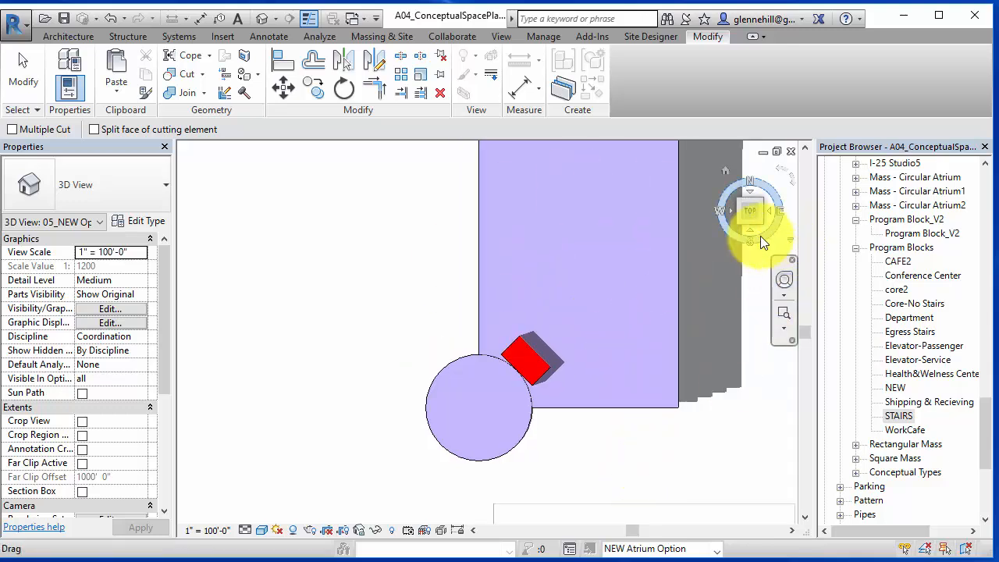
pyautogui.click(740, 223)
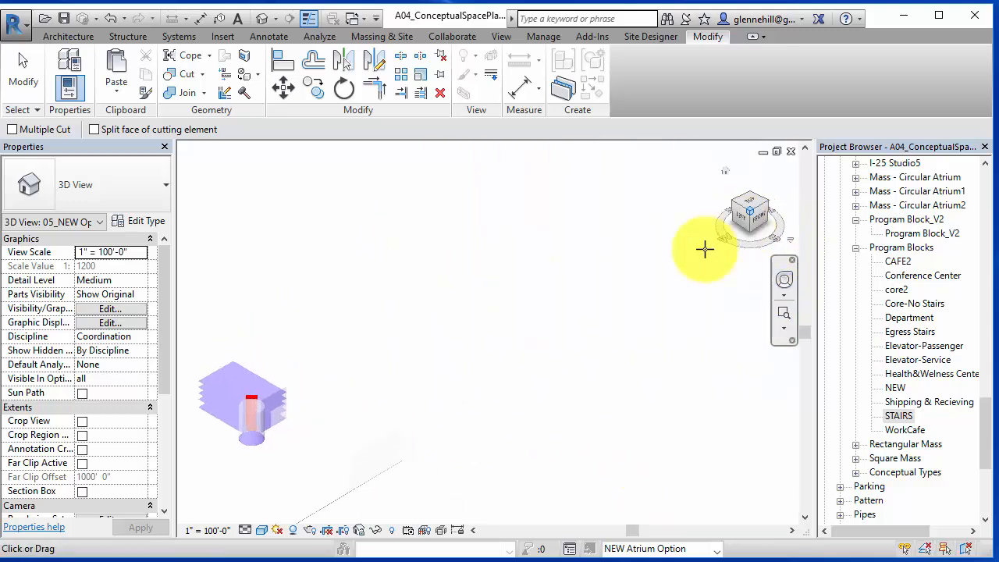
pyautogui.scroll(8, 535, 315)
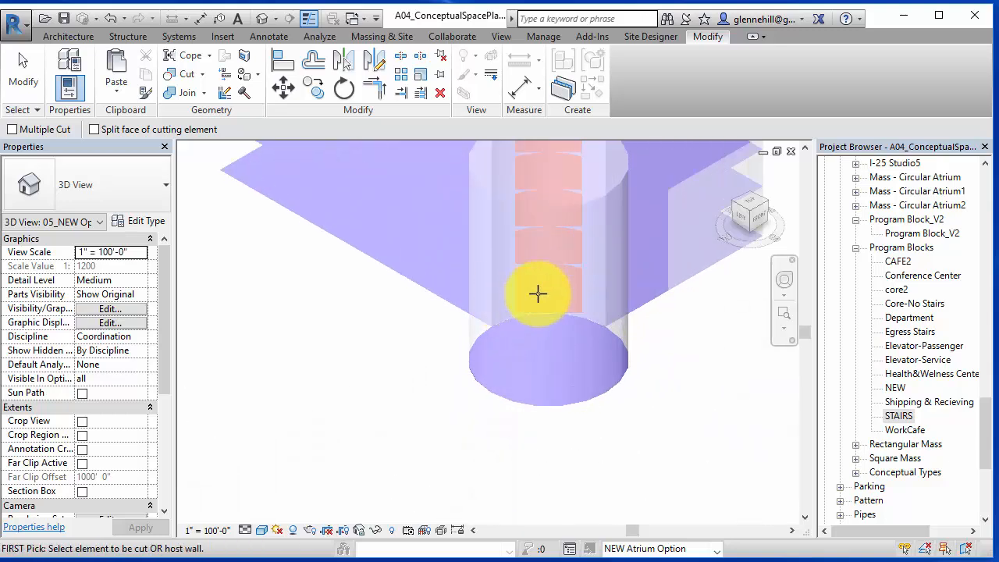
pyautogui.moveTo(544, 268); pyautogui.dragTo(494, 334, button='middle')
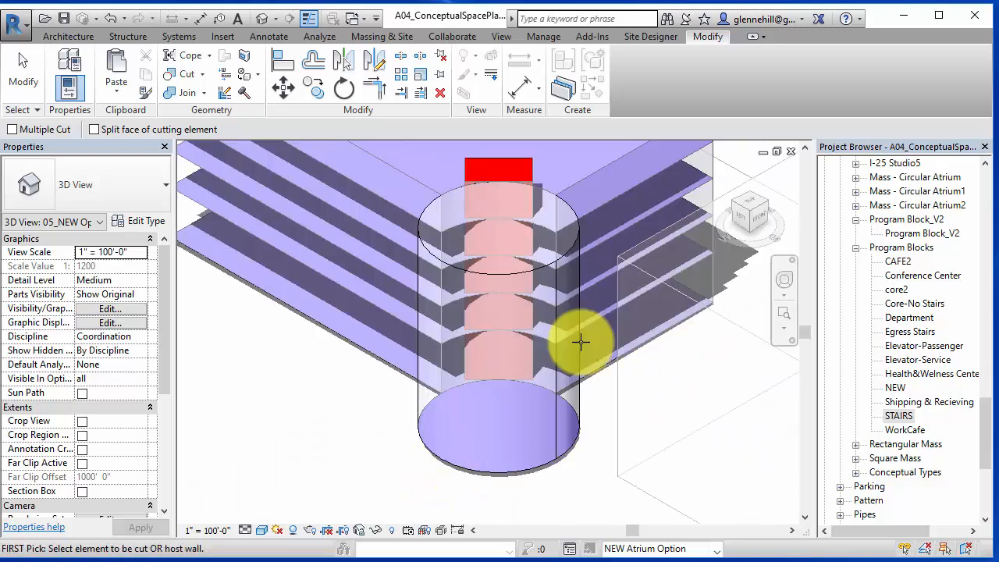
pyautogui.scroll(-2, 560, 258)
pyautogui.moveTo(559, 258); pyautogui.dragTo(516, 372, button='middle')
pyautogui.click(751, 200)
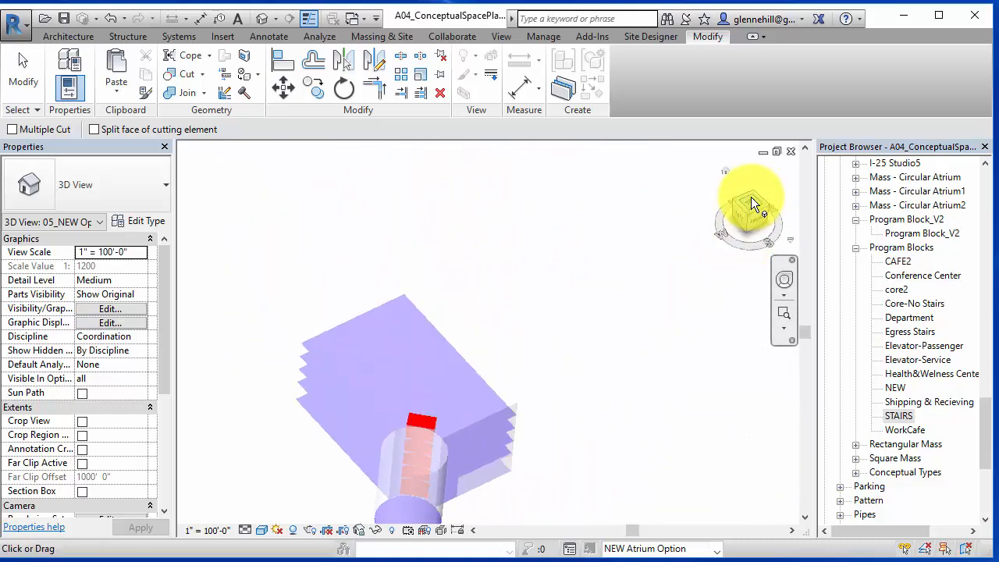
pyautogui.moveTo(584, 310); pyautogui.dragTo(508, 446, button='middle')
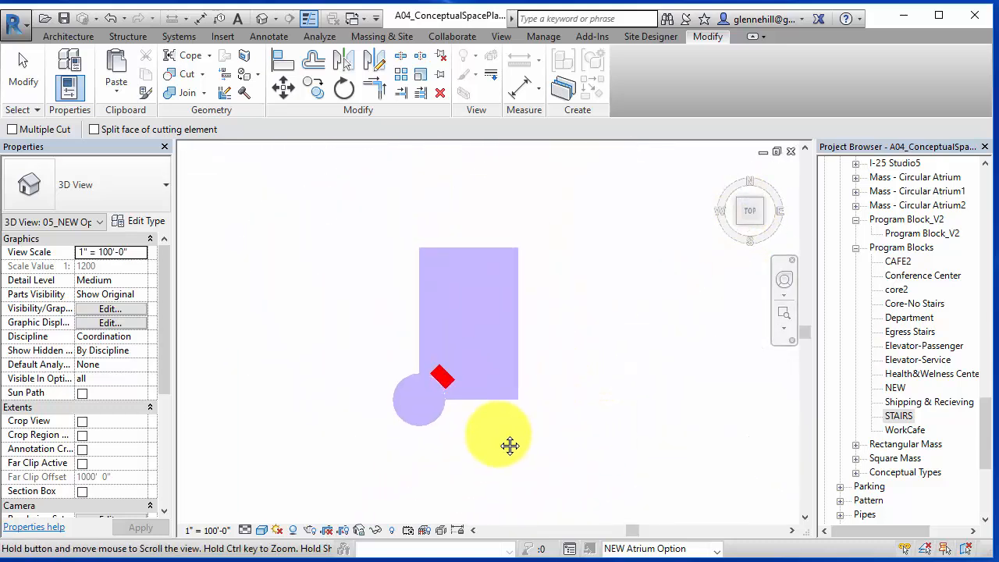
pyautogui.click(445, 386)
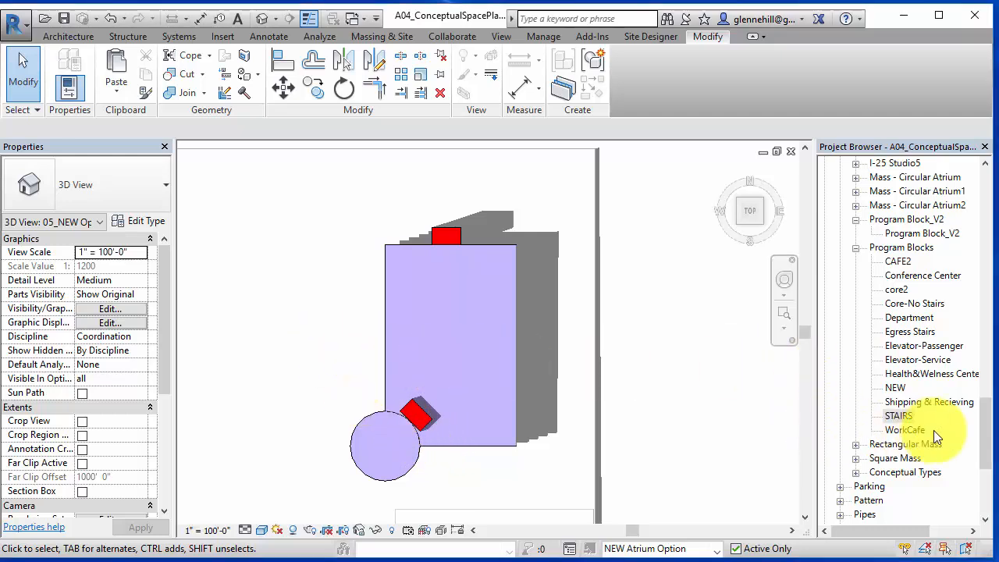
# - Place an Elevator-Passenger program block mass on Level 1 west of the building
pyautogui.click(898, 417)
pyautogui.moveTo(988, 437); pyautogui.dragTo(988, 507)
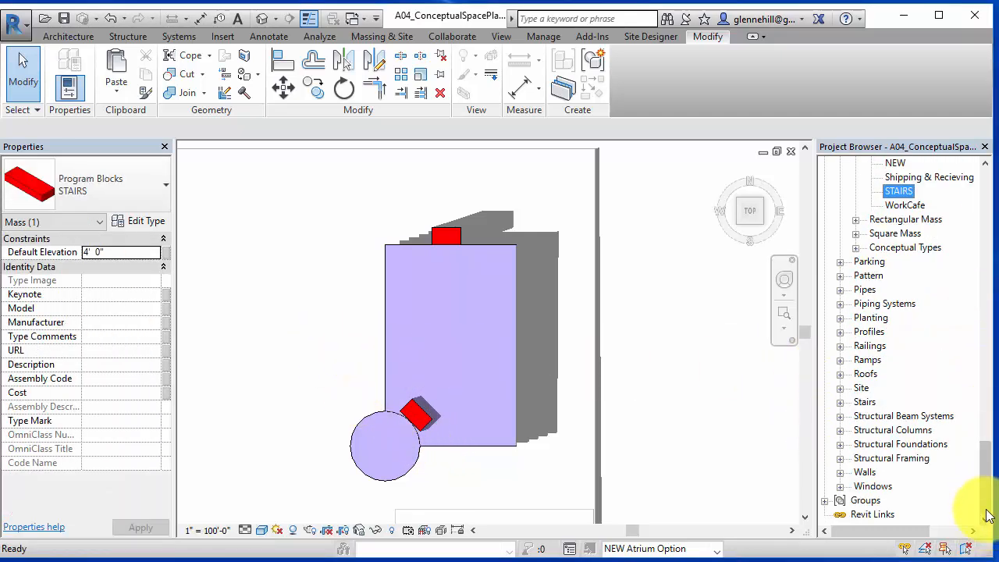
pyautogui.scroll(5, 897, 223)
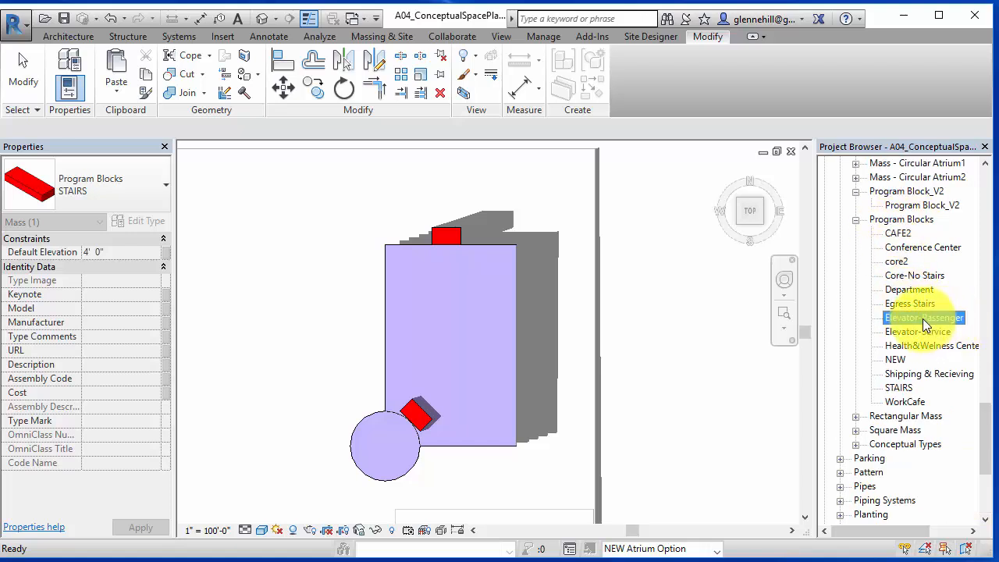
pyautogui.moveTo(899, 317); pyautogui.dragTo(289, 320)
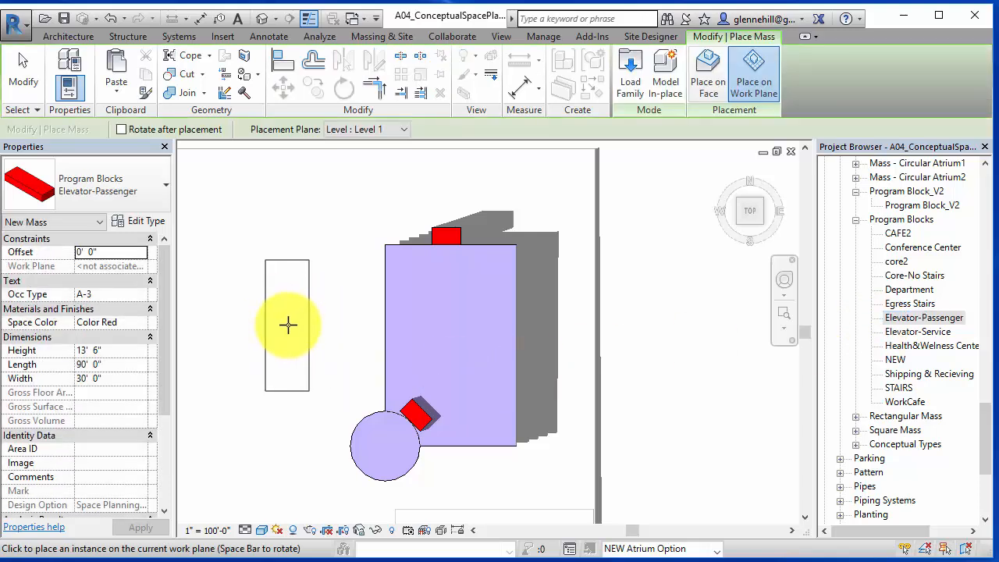
pyautogui.click(290, 323)
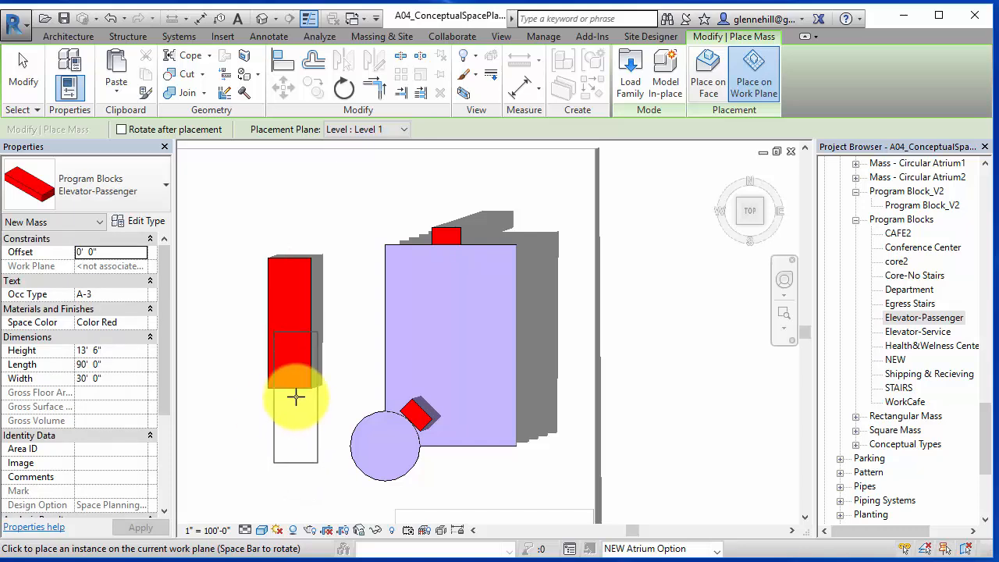
pyautogui.press('Escape')
pyautogui.press('Escape')
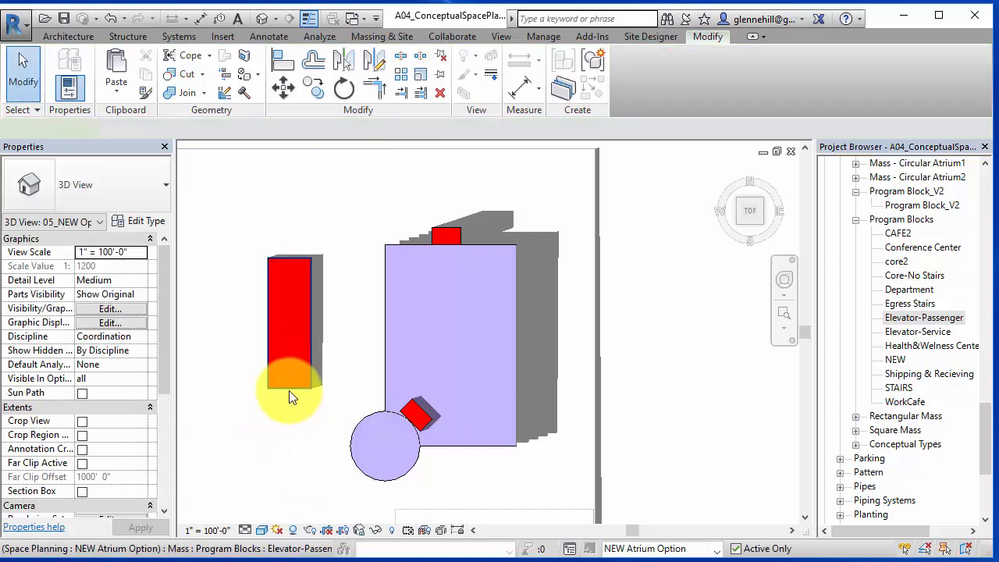
# - Set the elevator mass to 72' height, 9' length and 9' width, checking the area takeoff spreadsheet
pyautogui.click(288, 390)
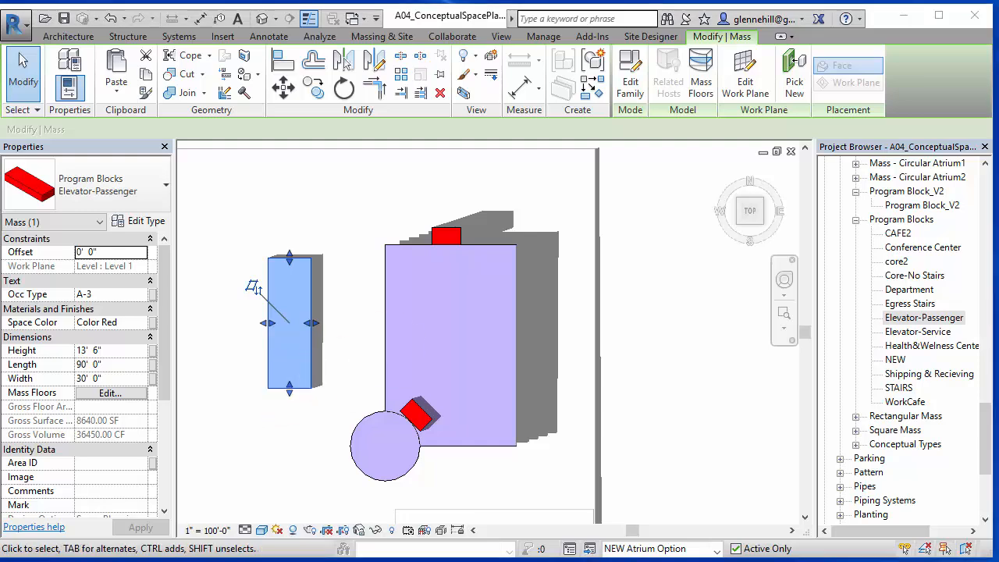
pyautogui.moveTo(998, 24); pyautogui.dragTo(804, 25)
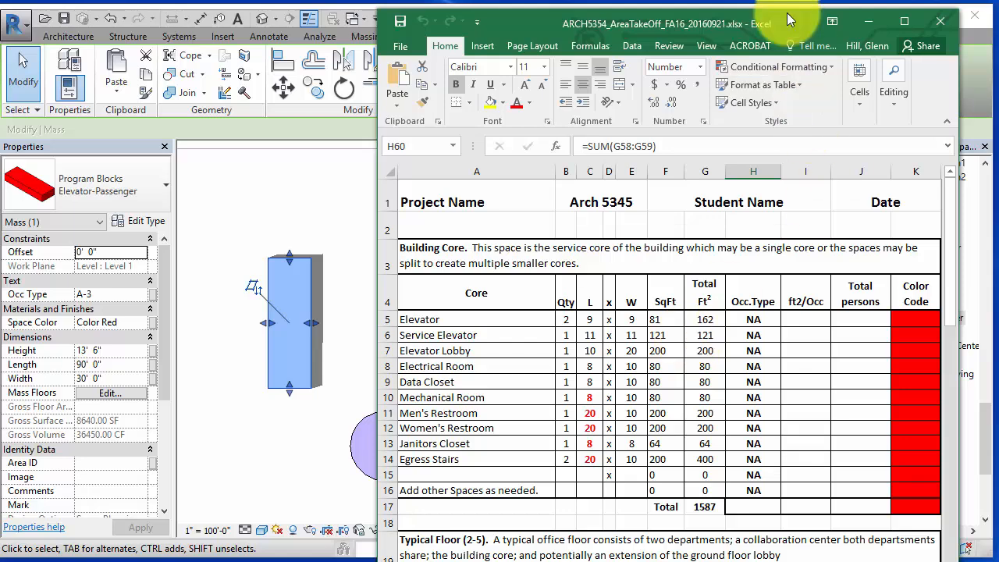
pyautogui.moveTo(789, 21); pyautogui.dragTo(998, 24)
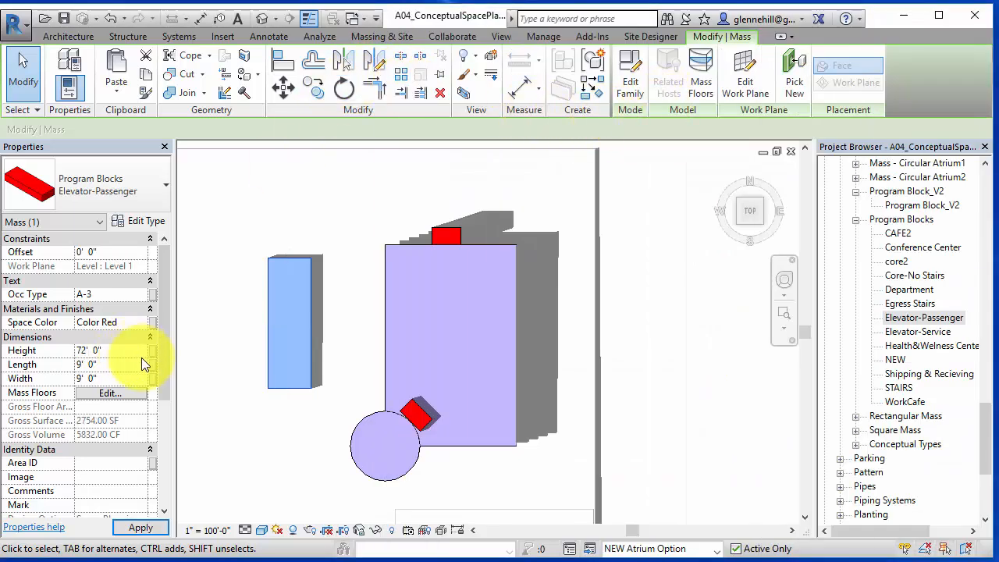
pyautogui.click(156, 528)
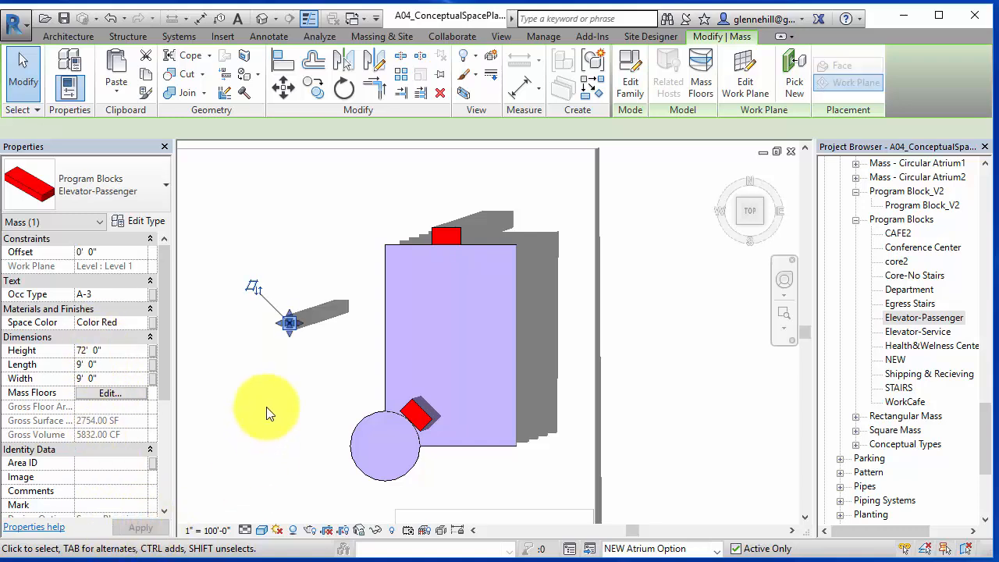
# - Assign mass floors at Levels 1 through 6 to the elevator mass
pyautogui.click(289, 375)
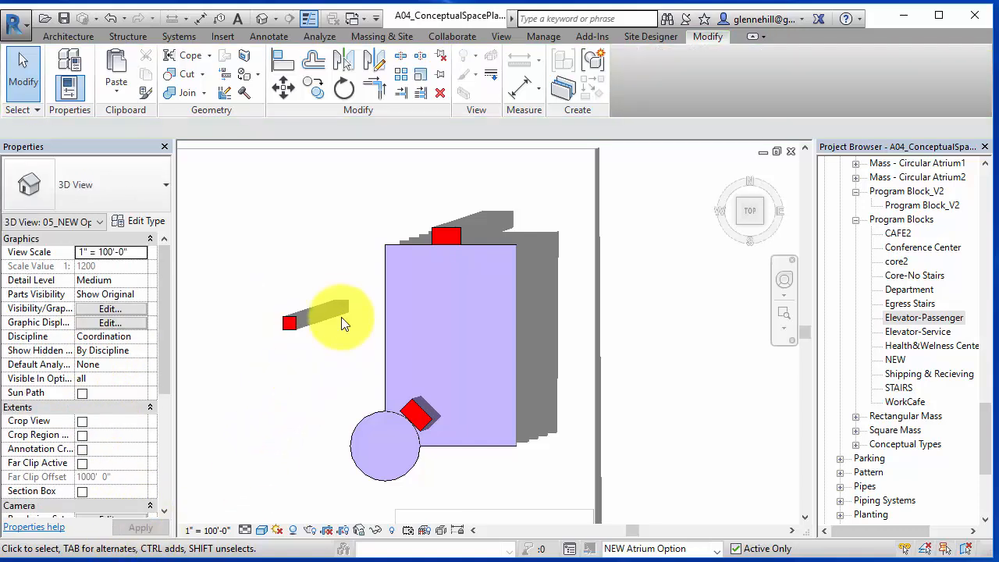
pyautogui.click(738, 223)
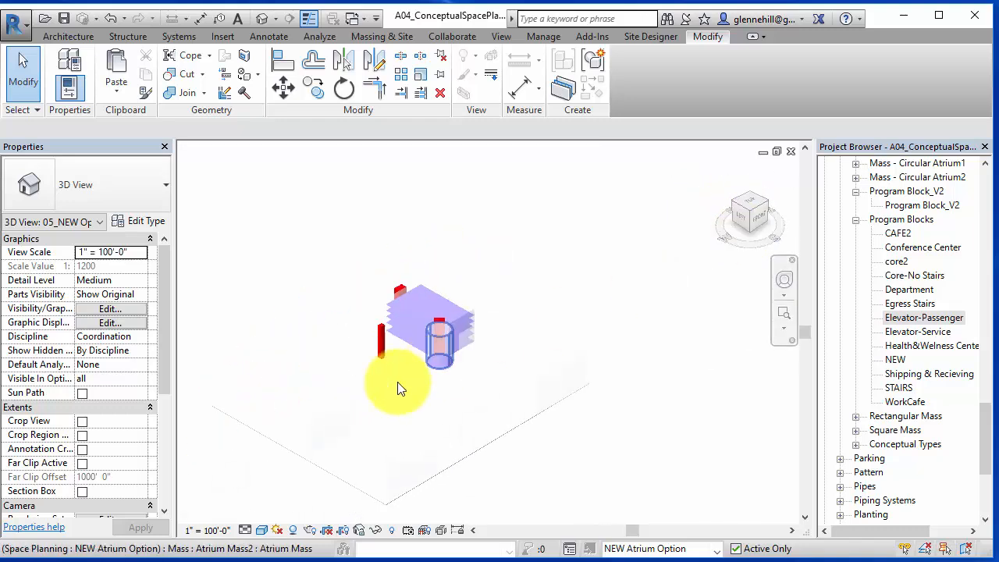
pyautogui.scroll(6, 476, 306)
pyautogui.moveTo(484, 235); pyautogui.dragTo(410, 304, button='middle')
pyautogui.click(409, 304)
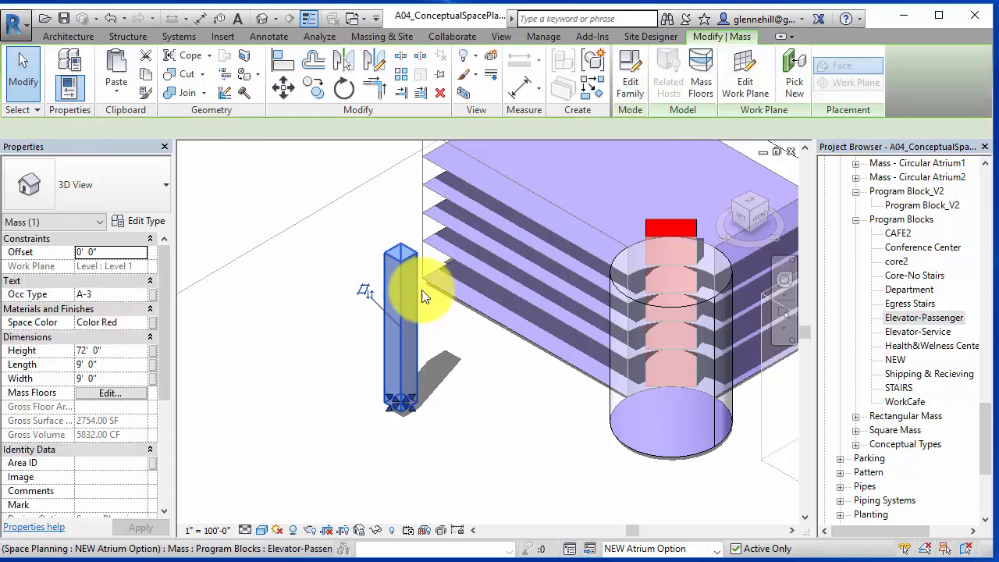
pyautogui.click(694, 68)
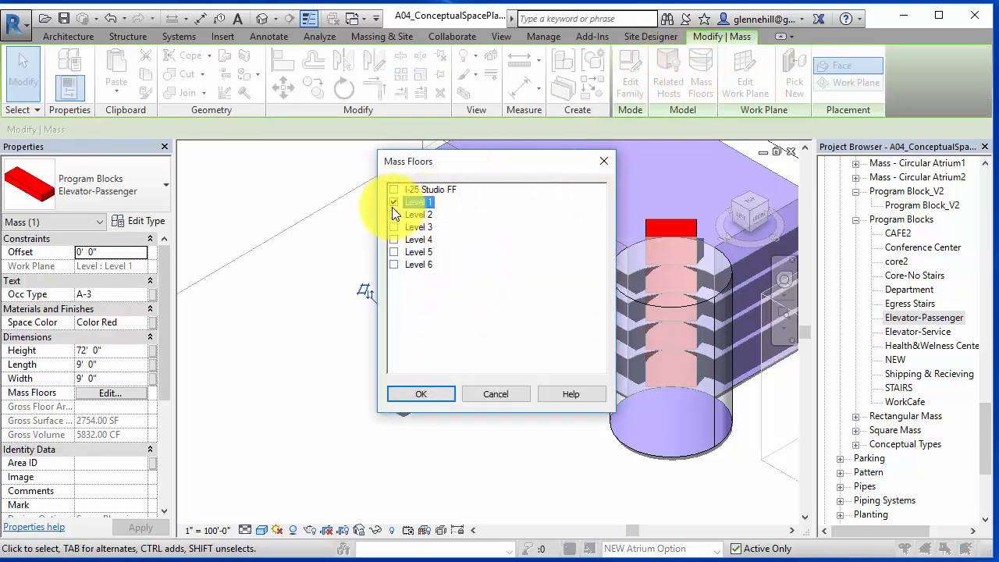
pyautogui.click(394, 227)
pyautogui.click(395, 240)
pyautogui.click(395, 252)
pyautogui.click(394, 265)
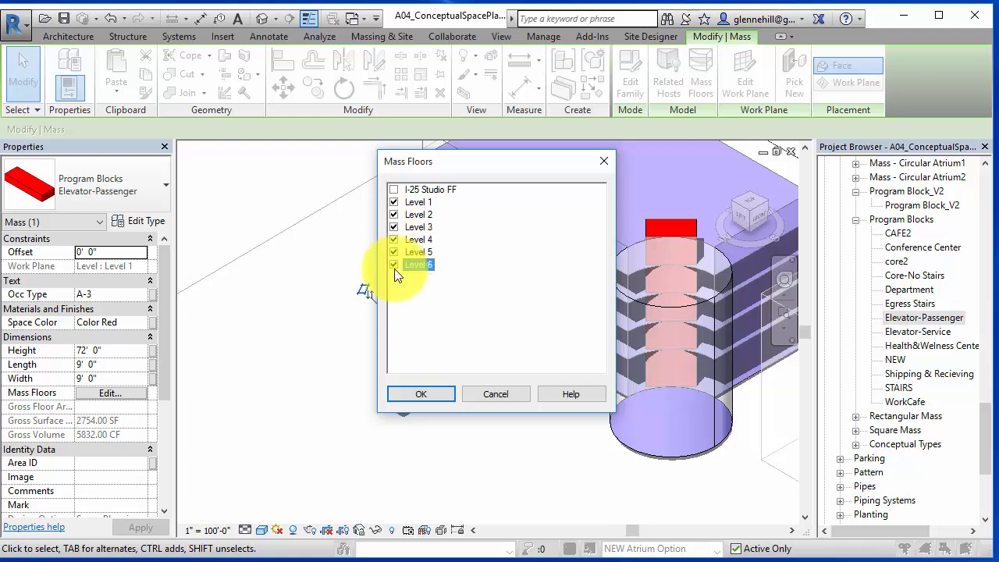
pyautogui.click(432, 395)
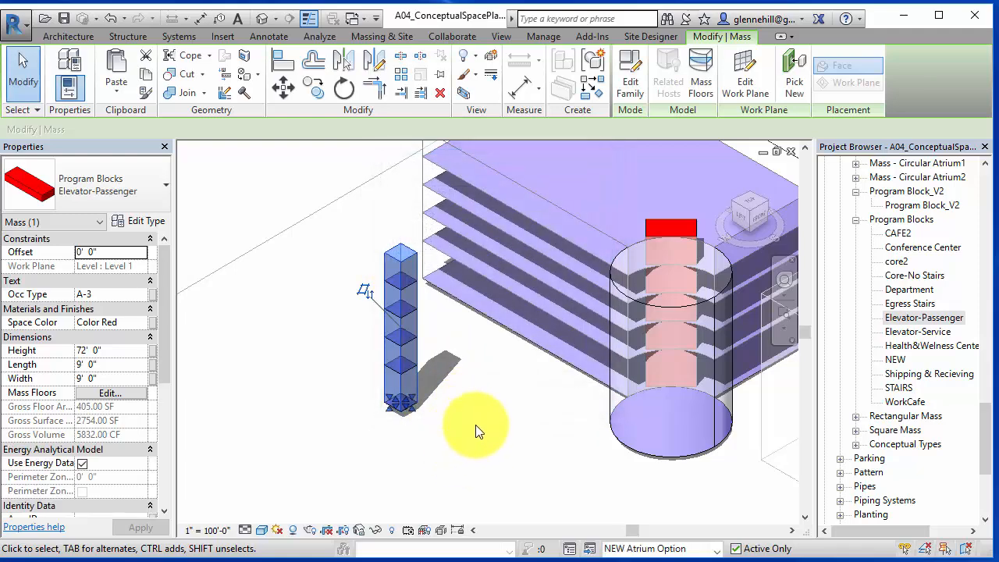
# - In top view, move the elevator mass to the building edge just above the stair mass and atrium cylinder
pyautogui.scroll(-3, 477, 430)
pyautogui.moveTo(479, 429); pyautogui.dragTo(366, 361, button='middle')
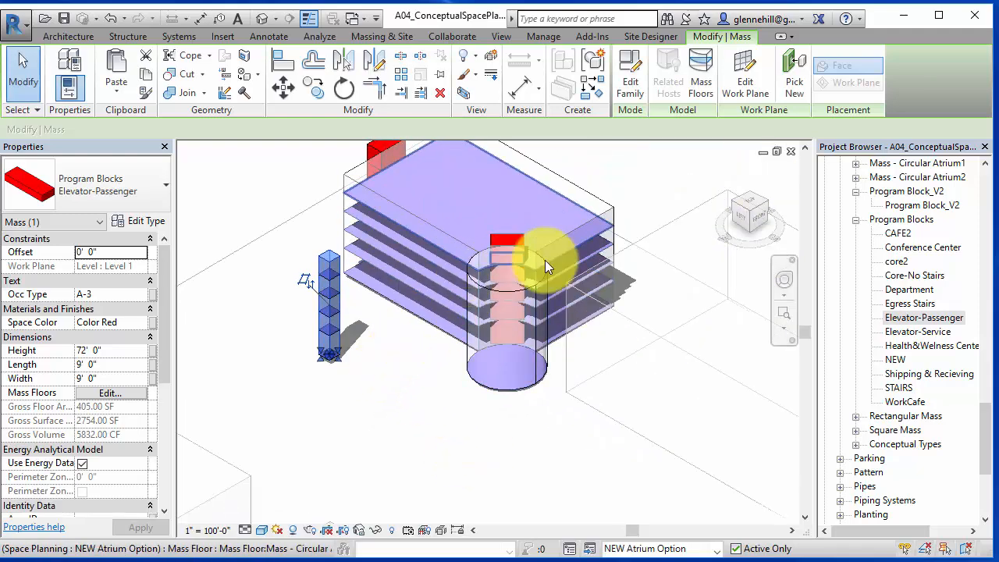
pyautogui.click(754, 200)
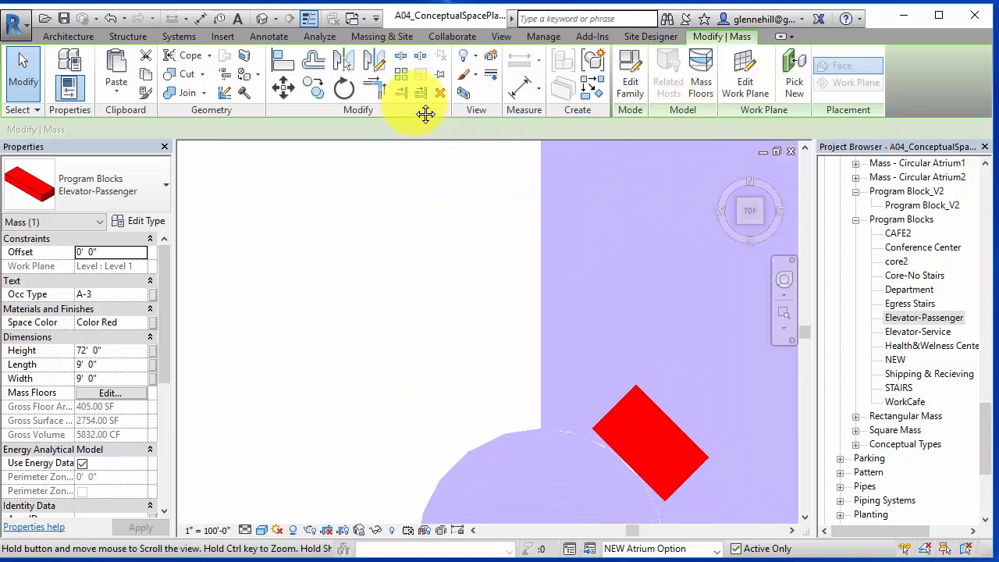
pyautogui.keyDown('shift'); pyautogui.moveTo(464, 227); pyautogui.dragTo(354, 184, button='middle'); pyautogui.keyUp('shift')
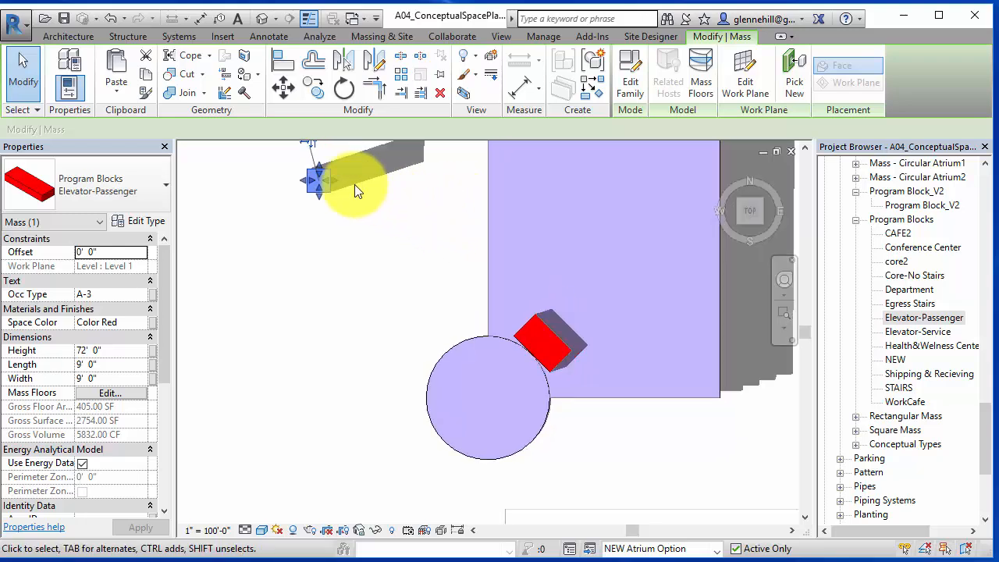
pyautogui.click(283, 92)
pyautogui.click(311, 190)
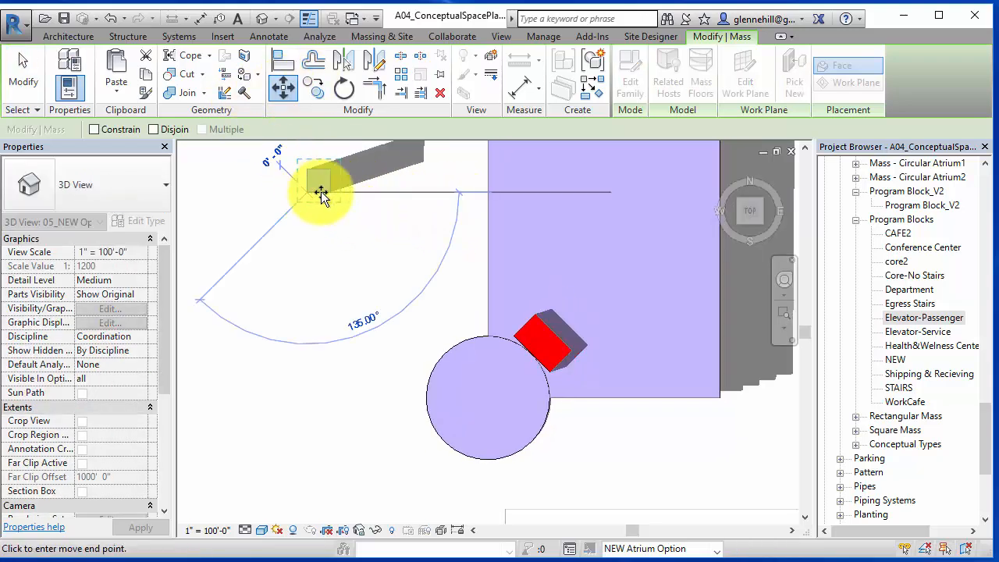
pyautogui.click(489, 319)
pyautogui.click(339, 321)
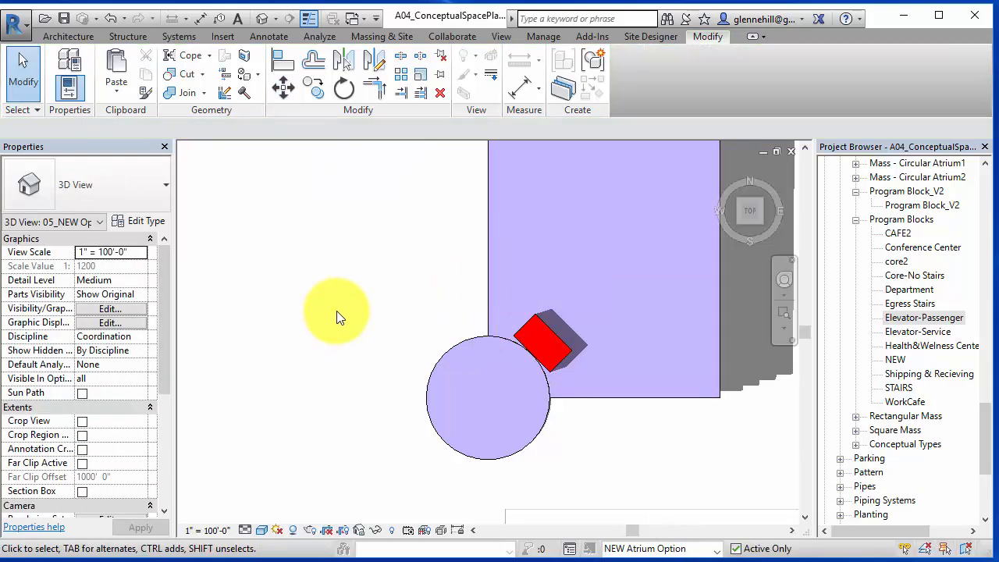
pyautogui.click(498, 313)
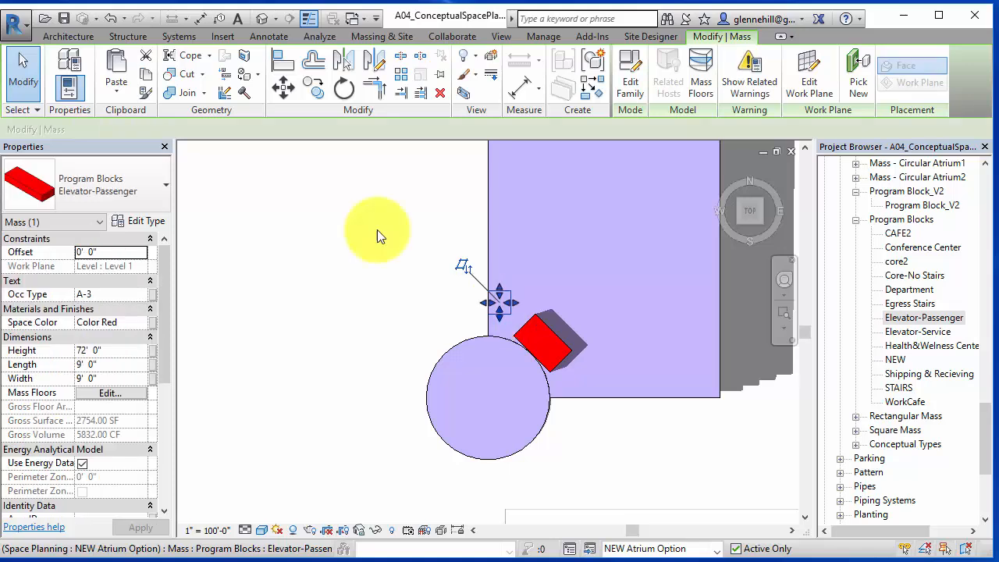
# - Unjoin the elevator mass from the geometry it is joined to
pyautogui.click(188, 94)
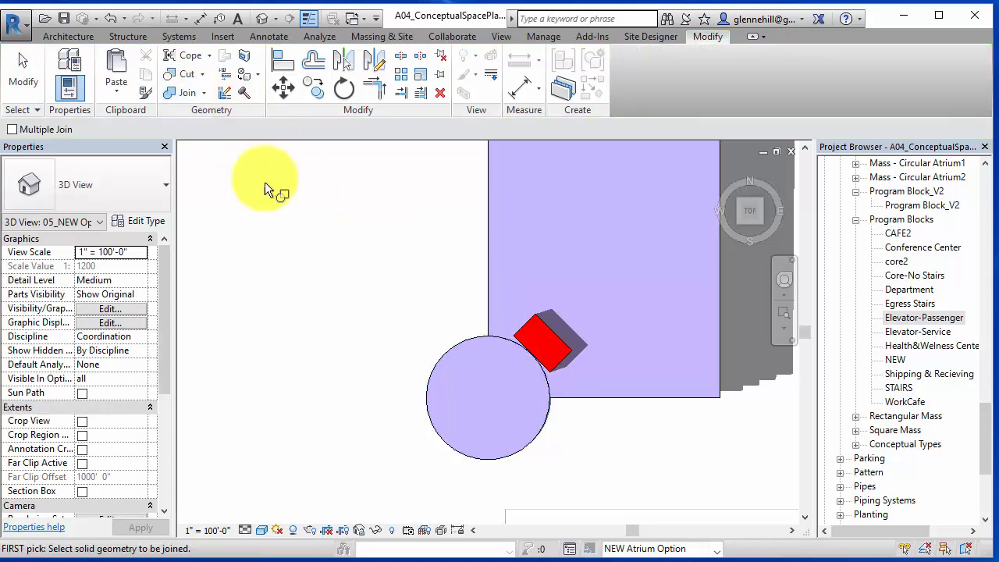
pyautogui.click(203, 93)
pyautogui.click(196, 149)
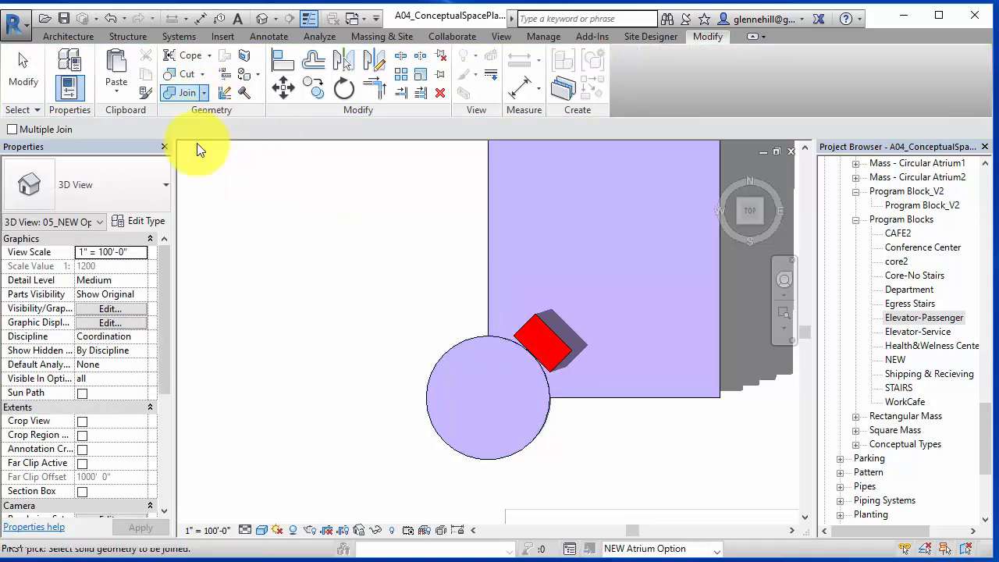
pyautogui.click(498, 314)
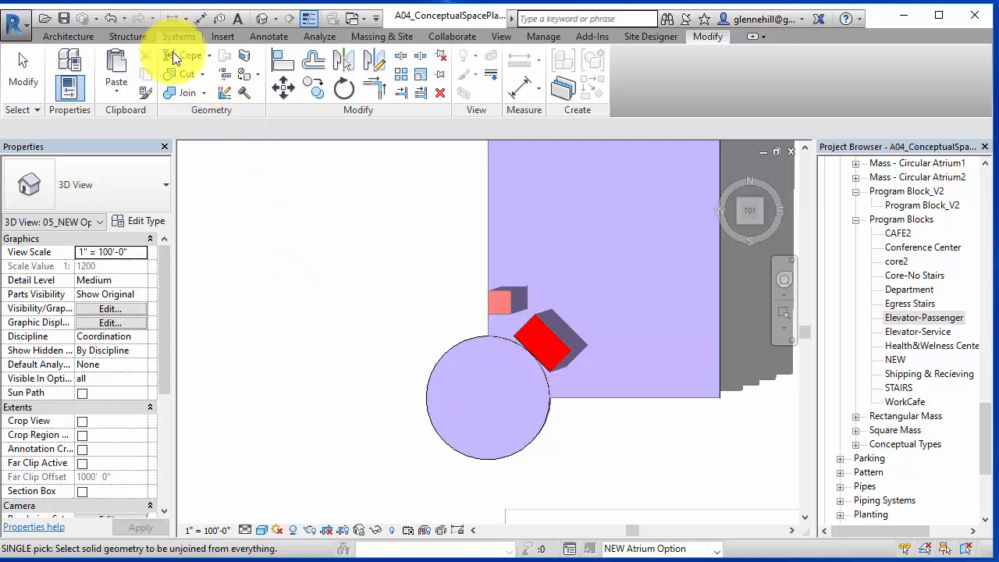
# - Cut the building mass with the elevator mass using Cut Geometry
pyautogui.click(182, 74)
pyautogui.click(493, 232)
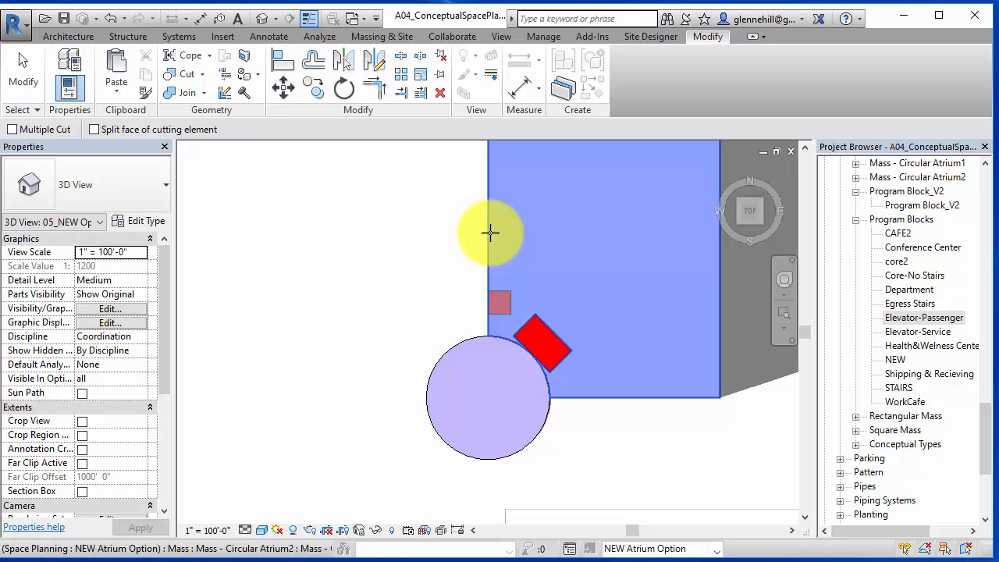
pyautogui.click(501, 292)
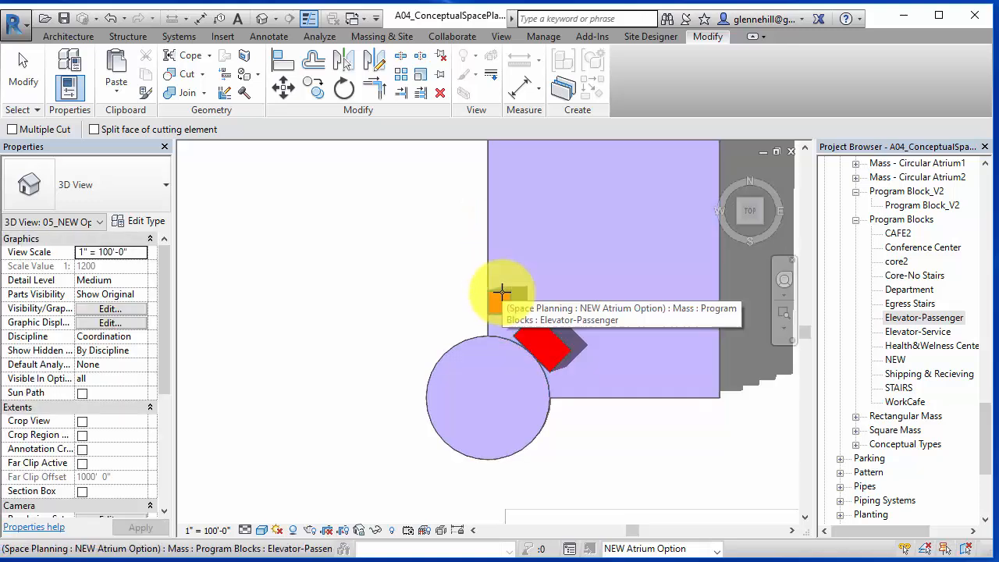
pyautogui.scroll(-3, 410, 319)
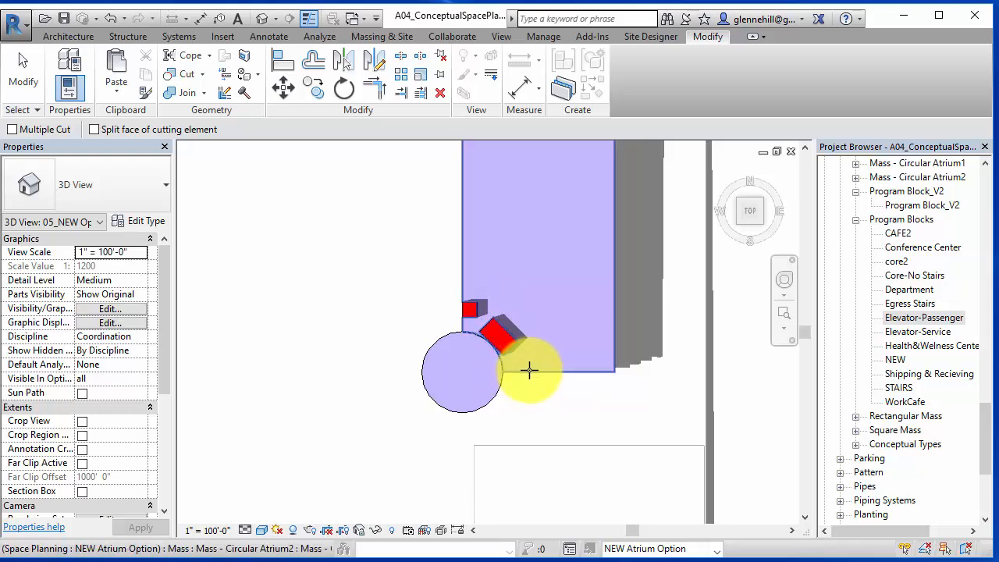
# - Check the elevator sizes in the core section of the area takeoff spreadsheet
pyautogui.moveTo(734, 4); pyautogui.dragTo(581, 0)
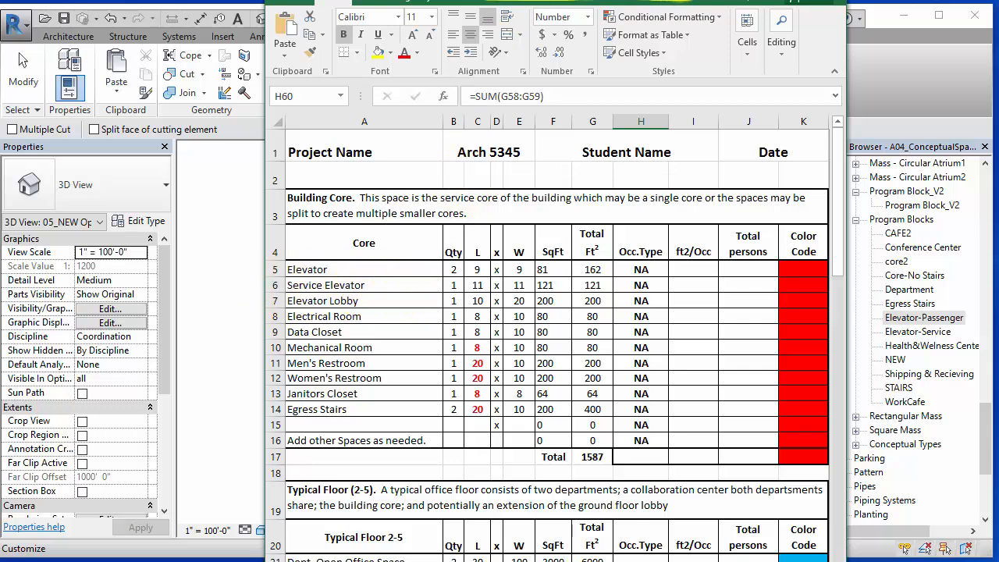
pyautogui.moveTo(672, 0); pyautogui.dragTo(208, 45)
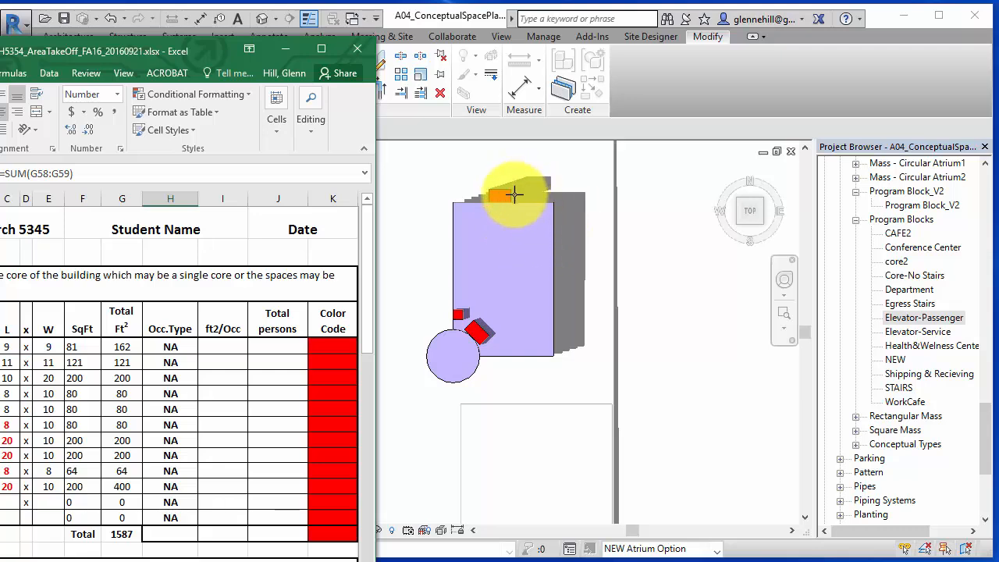
pyautogui.moveTo(76, 45); pyautogui.dragTo(185, 0)
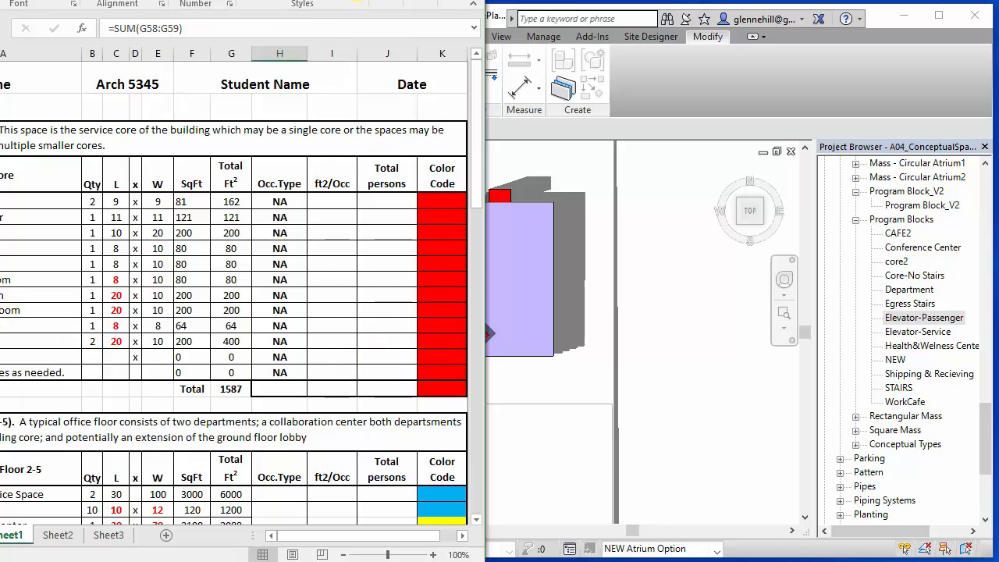
pyautogui.moveTo(382, 0); pyautogui.dragTo(260, 0)
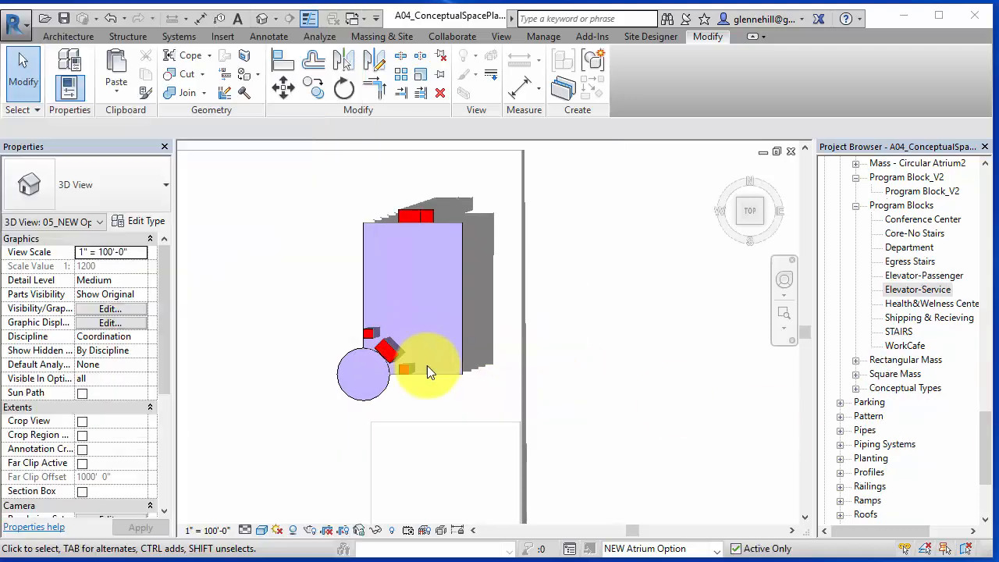
# - Inspect the passenger and service elevator masses' dimensions and compare them with the spreadsheet's core areas
pyautogui.scroll(4, 412, 367)
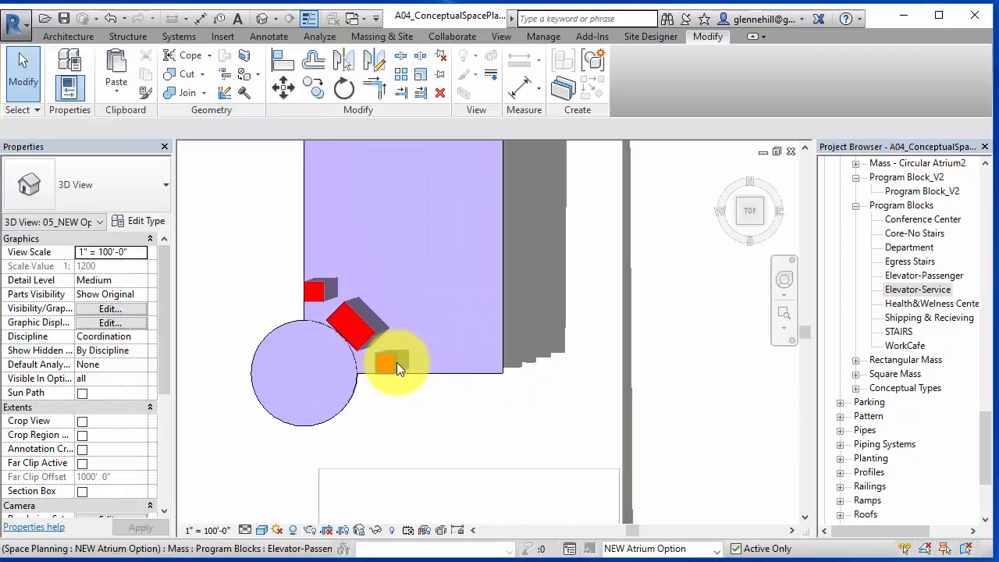
pyautogui.click(394, 362)
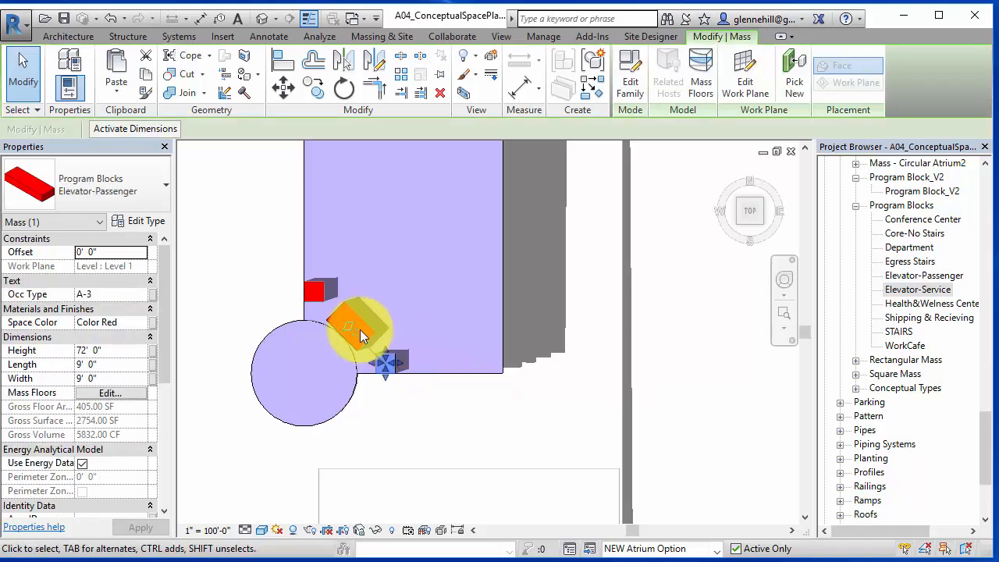
pyautogui.scroll(-3, 451, 334)
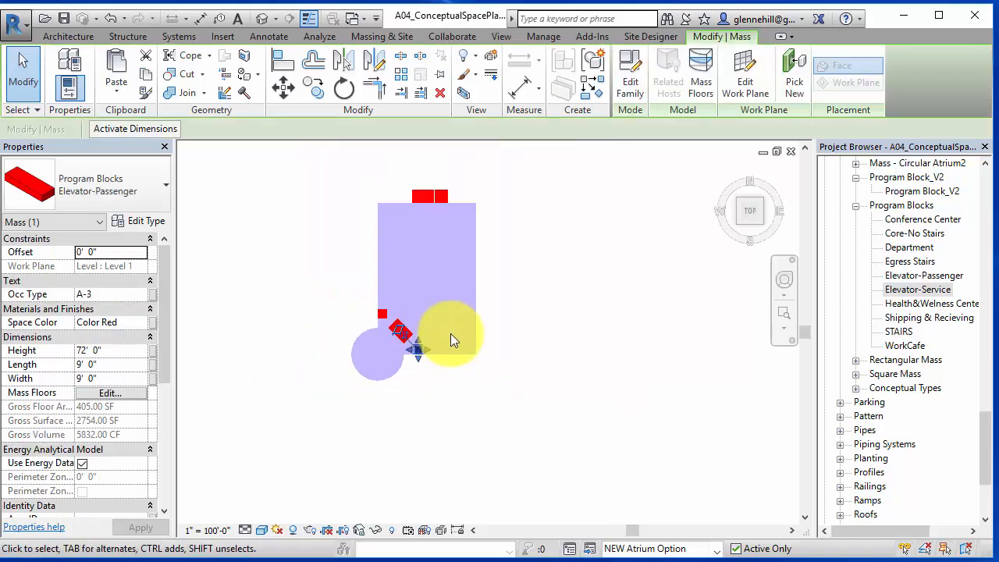
pyautogui.moveTo(466, 342); pyautogui.dragTo(447, 417, button='middle')
pyautogui.scroll(3, 419, 290)
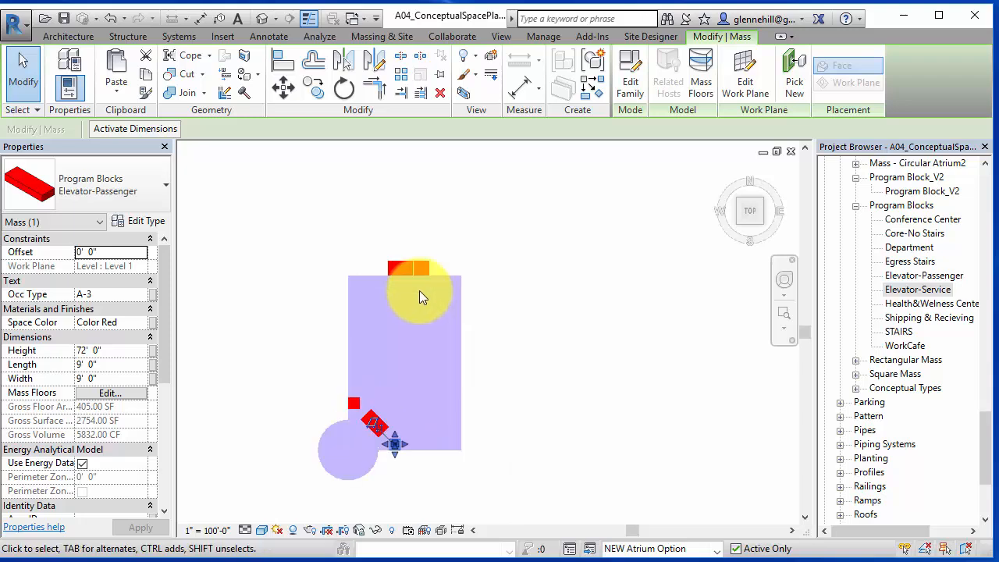
pyautogui.click(438, 250)
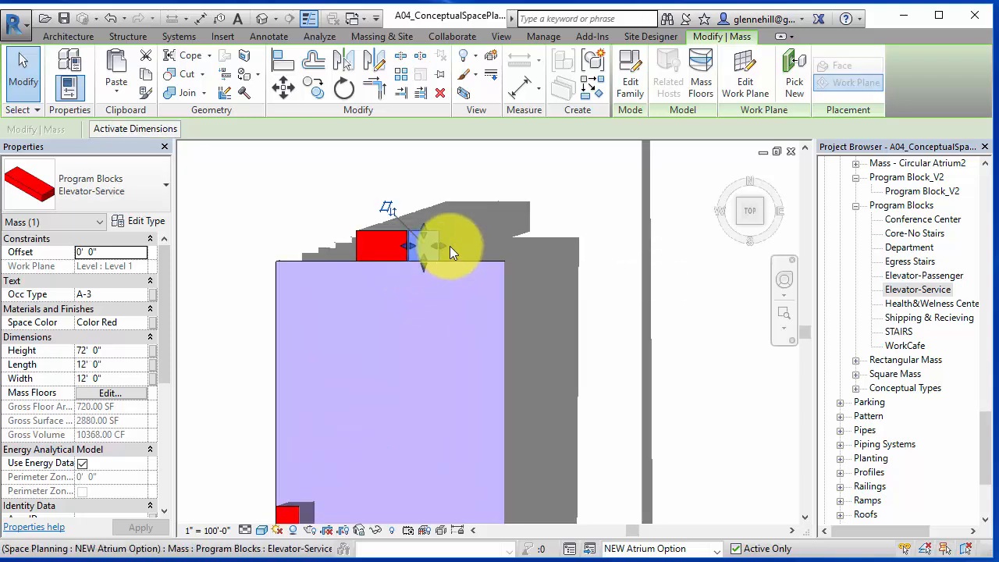
pyautogui.scroll(-3, 505, 305)
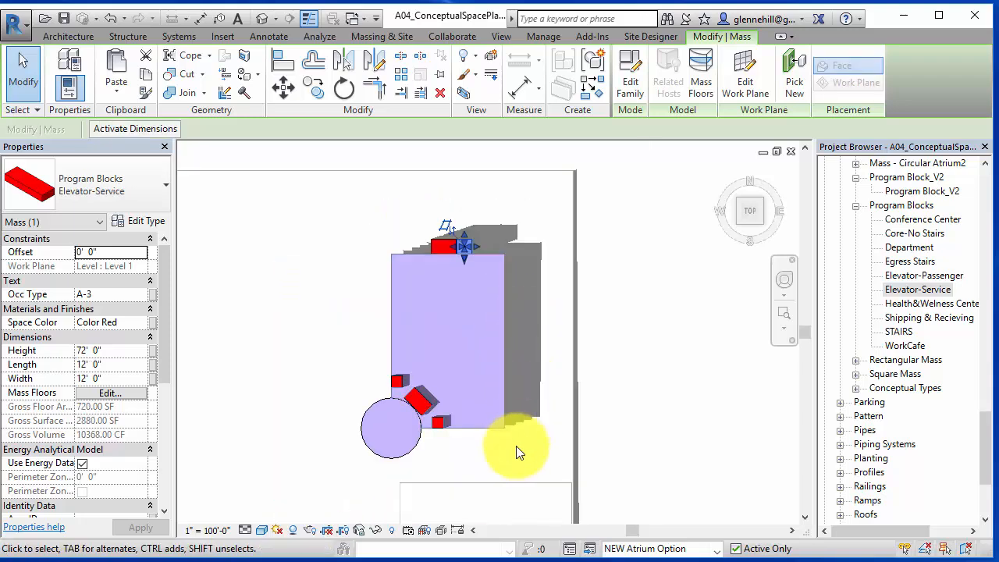
pyautogui.scroll(2, 478, 421)
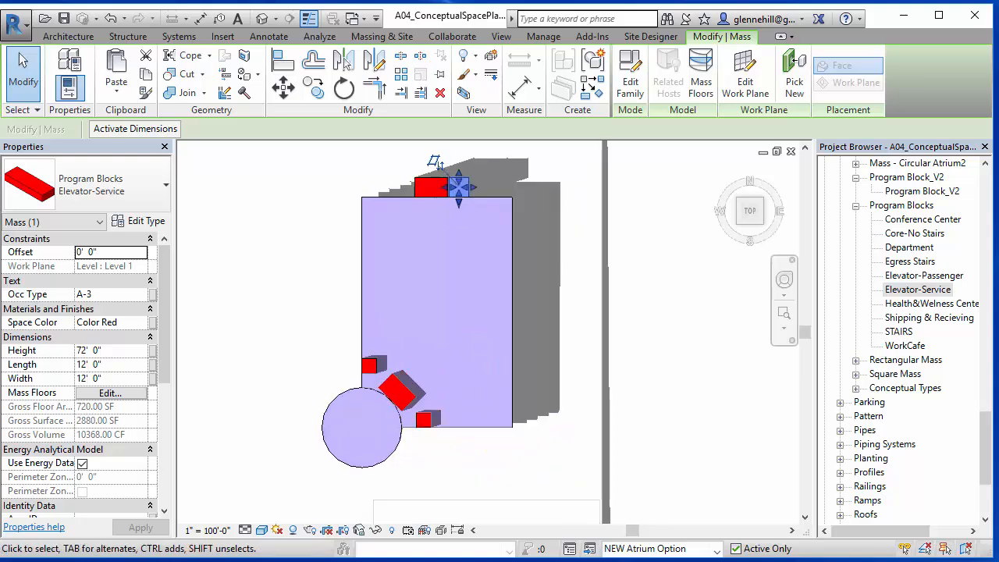
pyautogui.moveTo(998, 0); pyautogui.dragTo(531, 0)
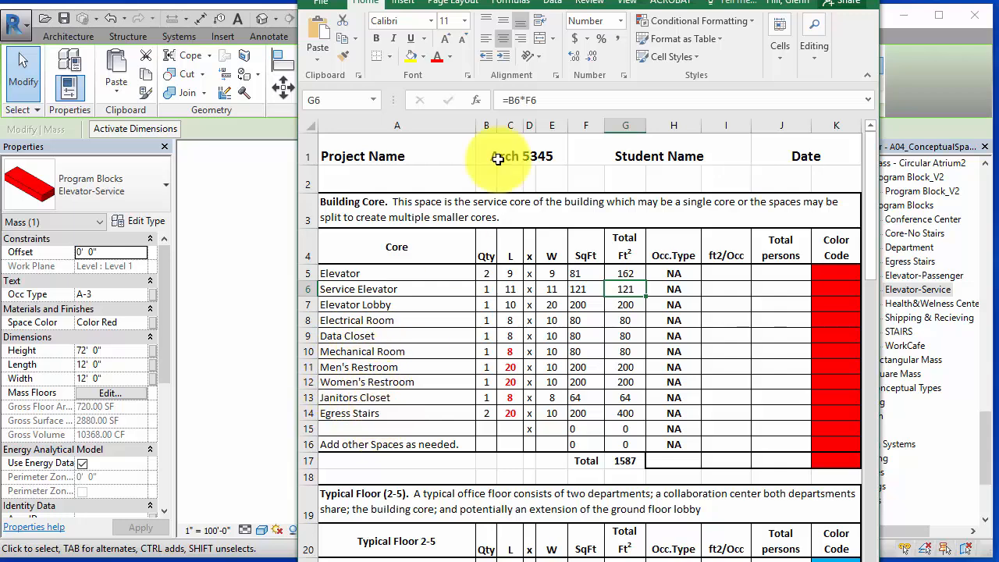
pyautogui.moveTo(707, 2); pyautogui.dragTo(232, 1)
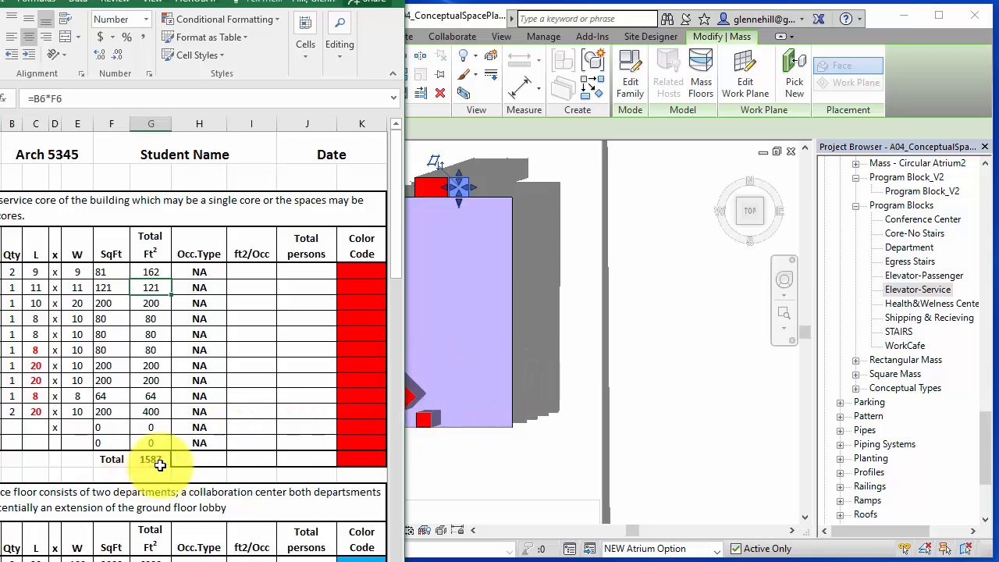
pyautogui.moveTo(166, 0); pyautogui.dragTo(998, 0)
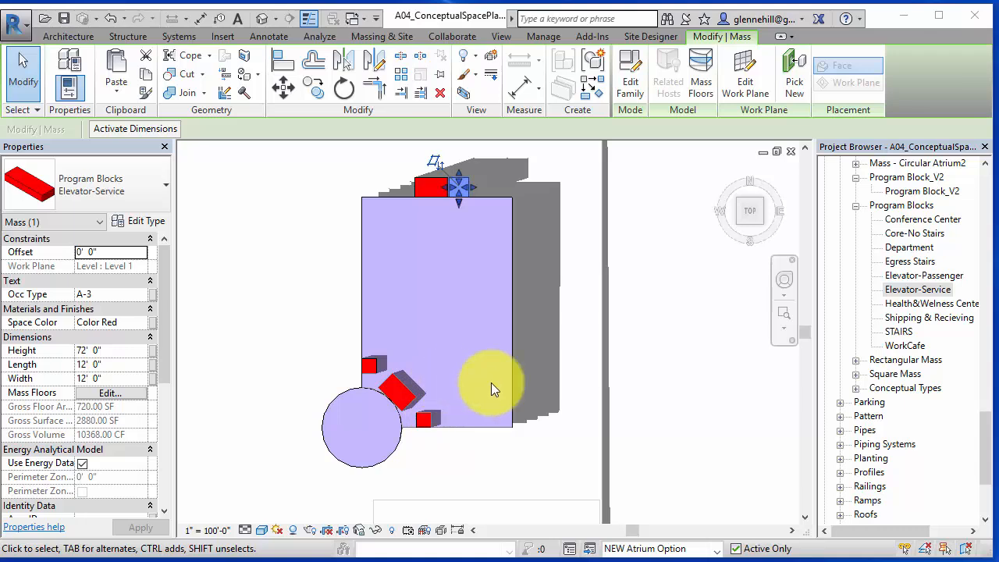
pyautogui.scroll(2, 450, 448)
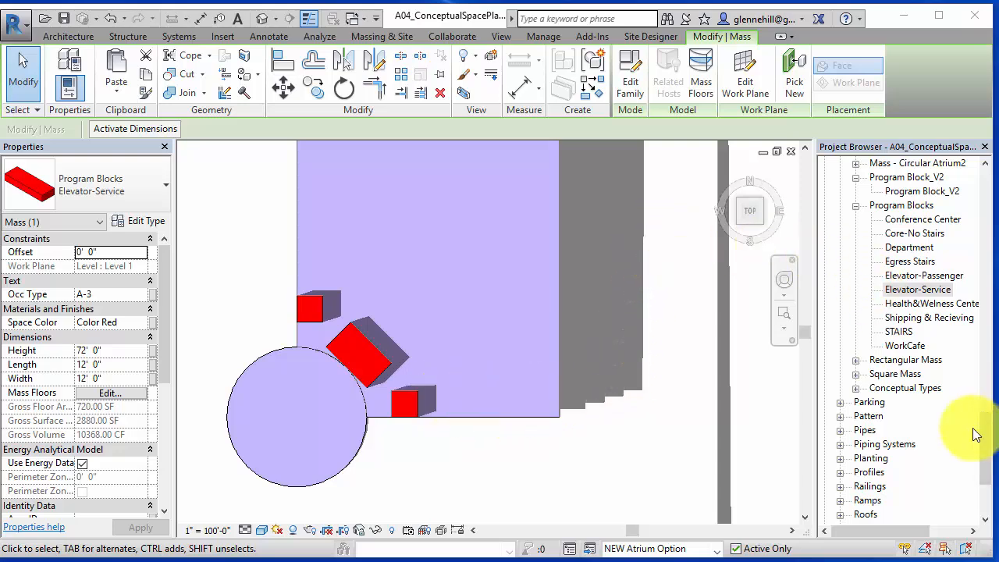
# - Open the Level 1 Mass Study plan and measure from the lower elevator mass toward the building's east edge
pyautogui.moveTo(987, 430); pyautogui.dragTo(987, 200)
pyautogui.click(906, 232)
pyautogui.doubleClick(905, 233)
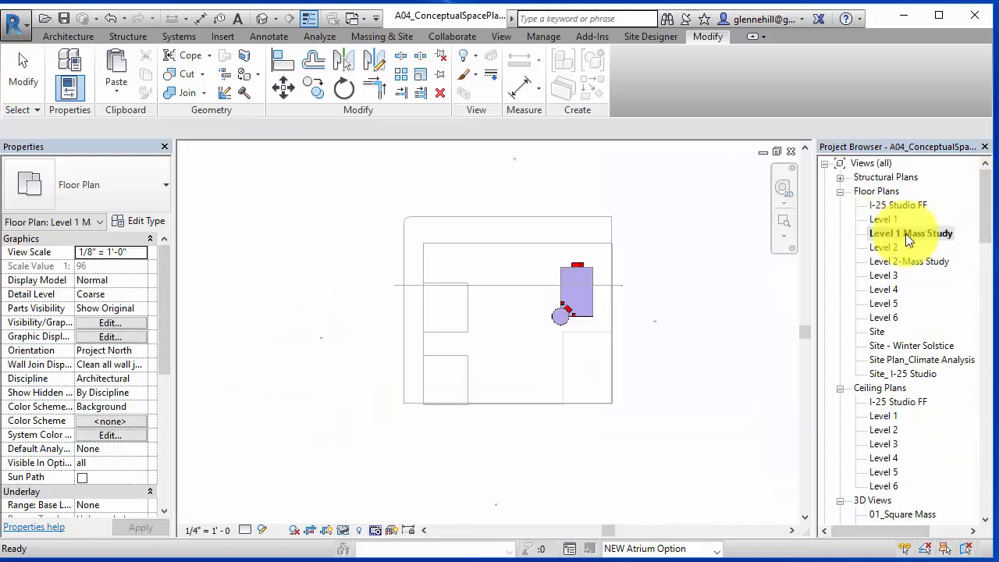
pyautogui.scroll(5, 578, 326)
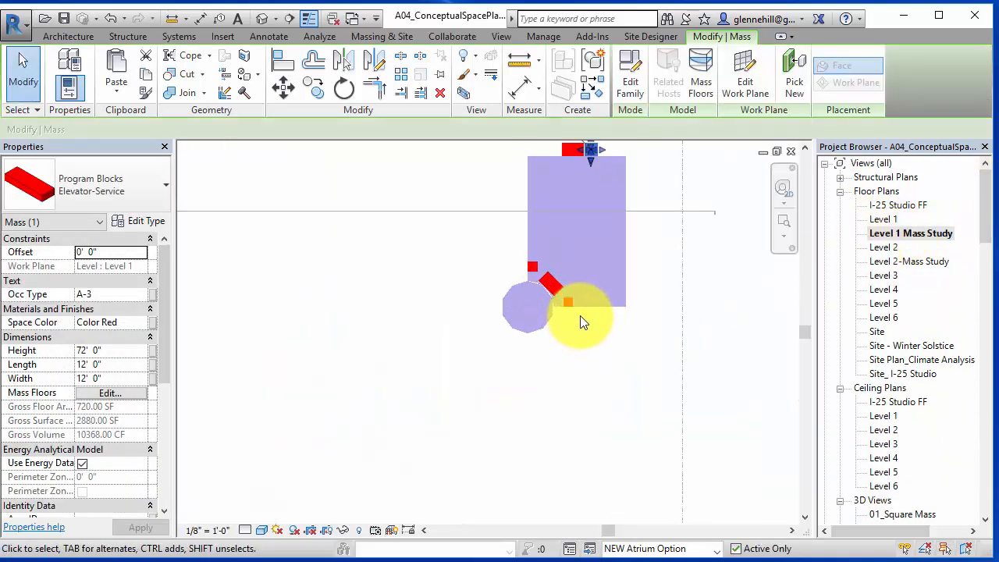
pyautogui.press('m')
pyautogui.press('e')
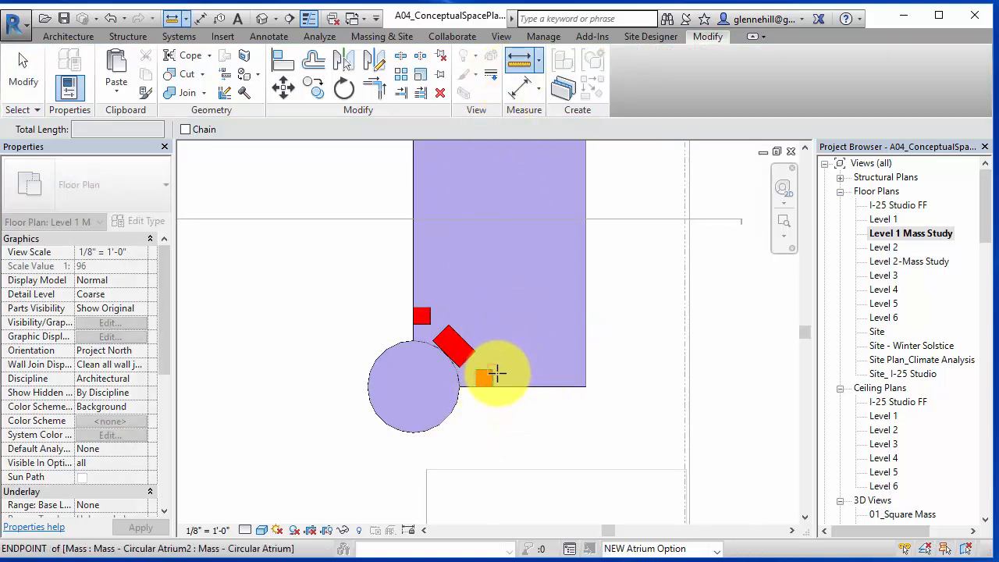
pyautogui.click(495, 372)
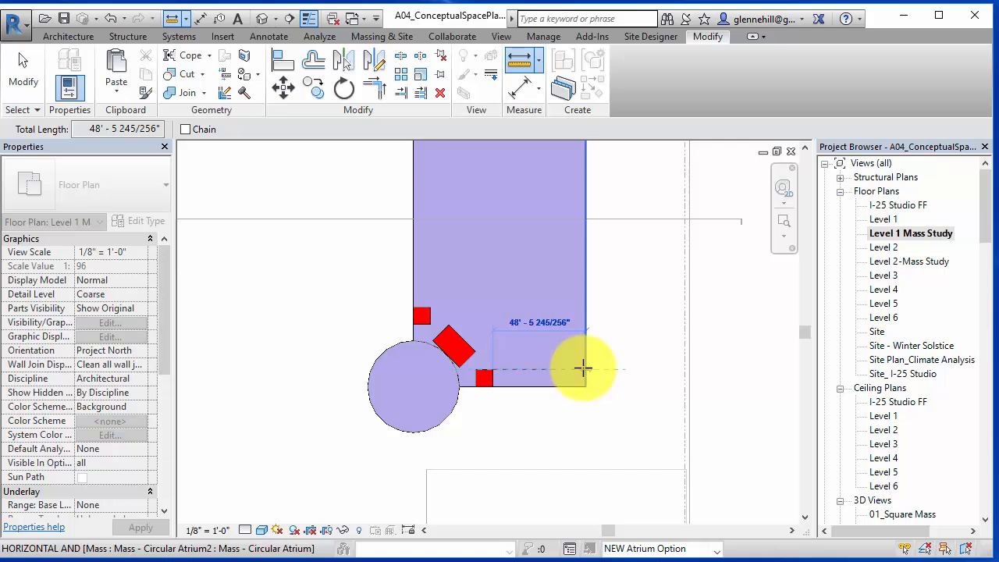
pyautogui.press('Escape')
pyautogui.press('Escape')
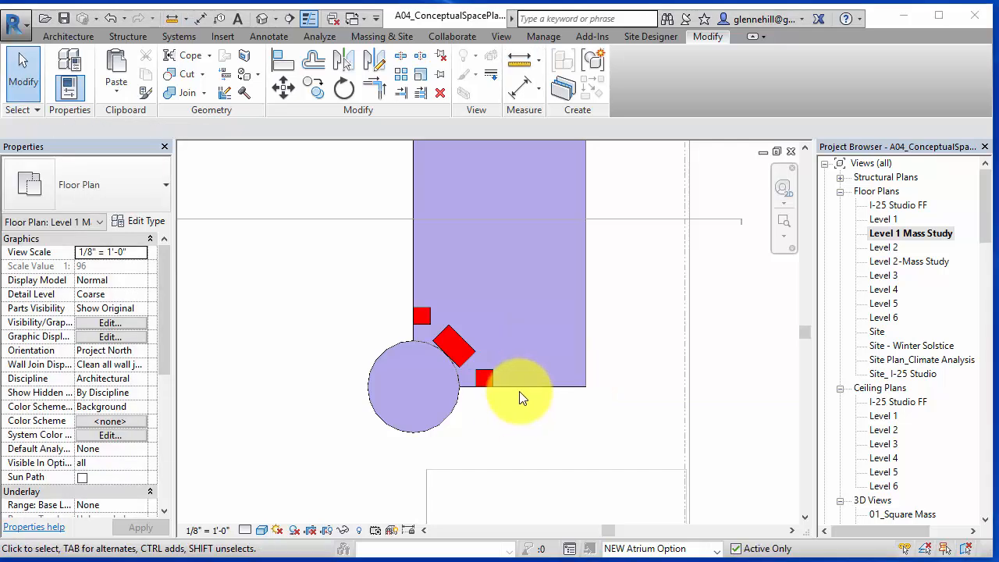
# - Close the Level 1 Mass Study plan and return to an isometric 3D view of the massing model
pyautogui.scroll(2, 522, 398)
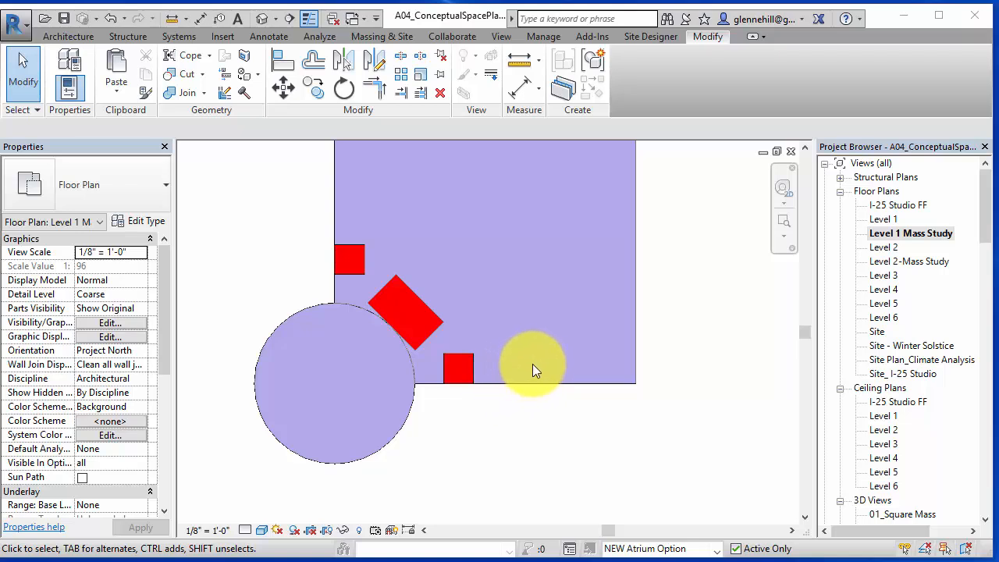
pyautogui.scroll(1, 532, 364)
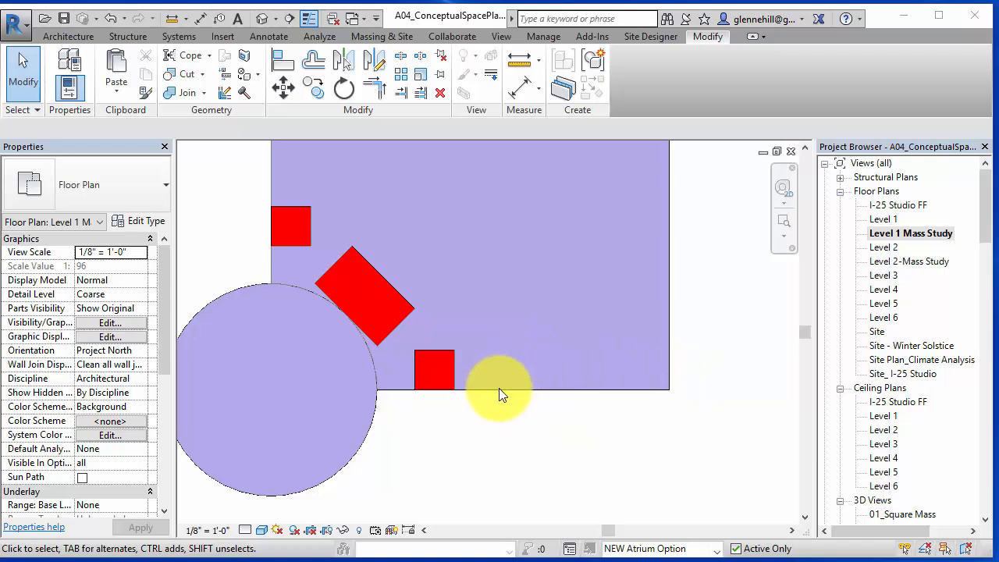
pyautogui.scroll(-2, 584, 410)
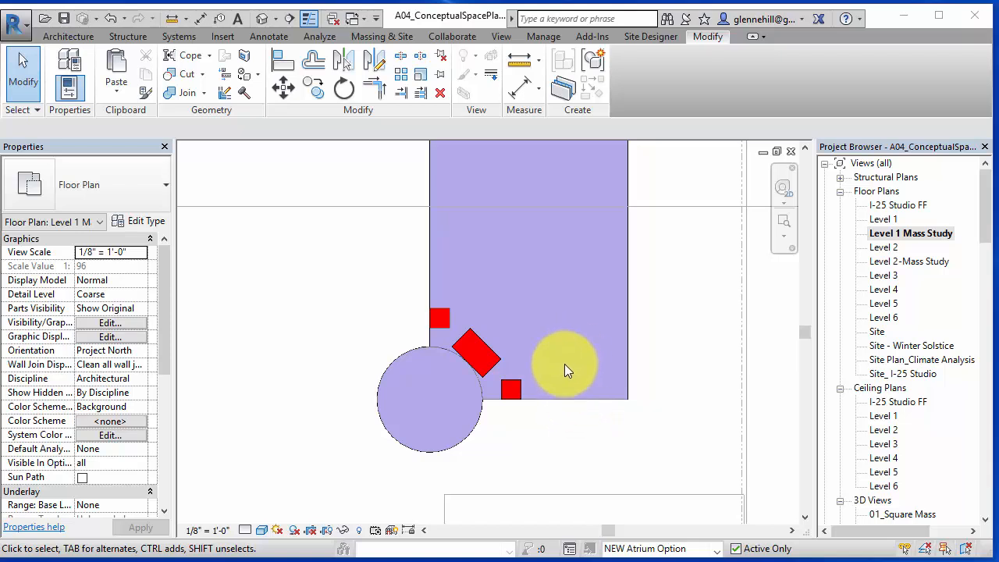
pyautogui.moveTo(544, 414); pyautogui.dragTo(593, 424, button='middle')
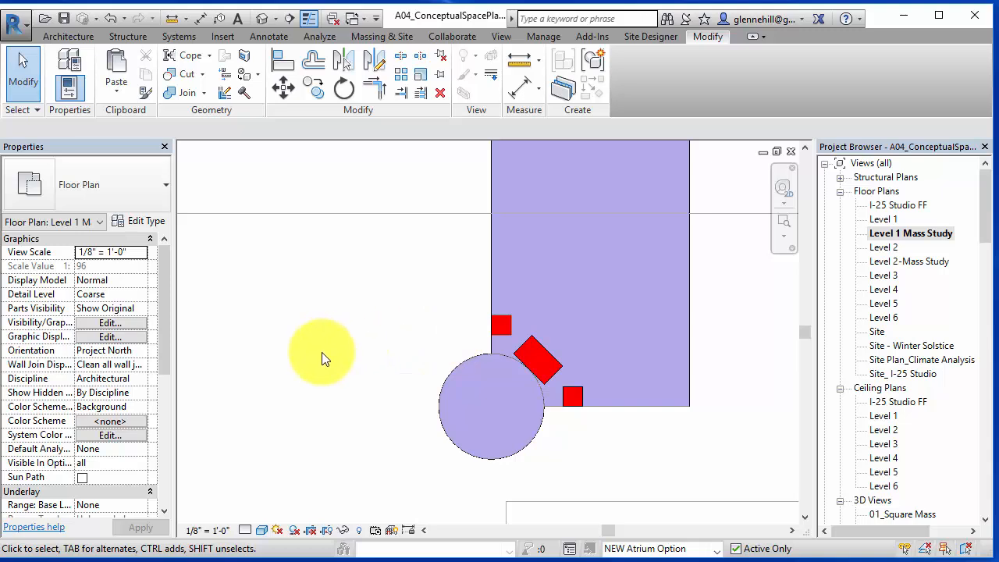
pyautogui.scroll(-6, 958, 410)
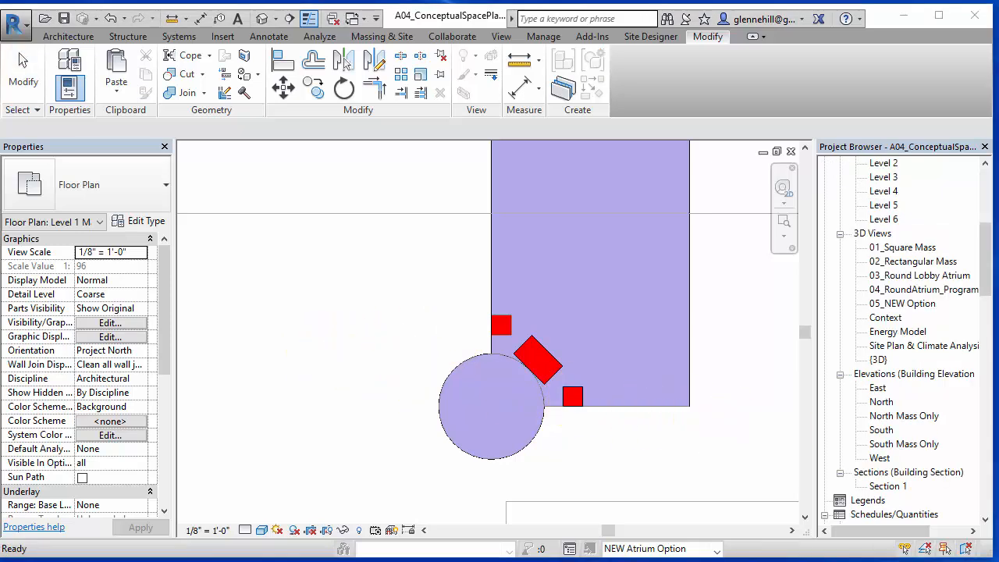
pyautogui.click(784, 215)
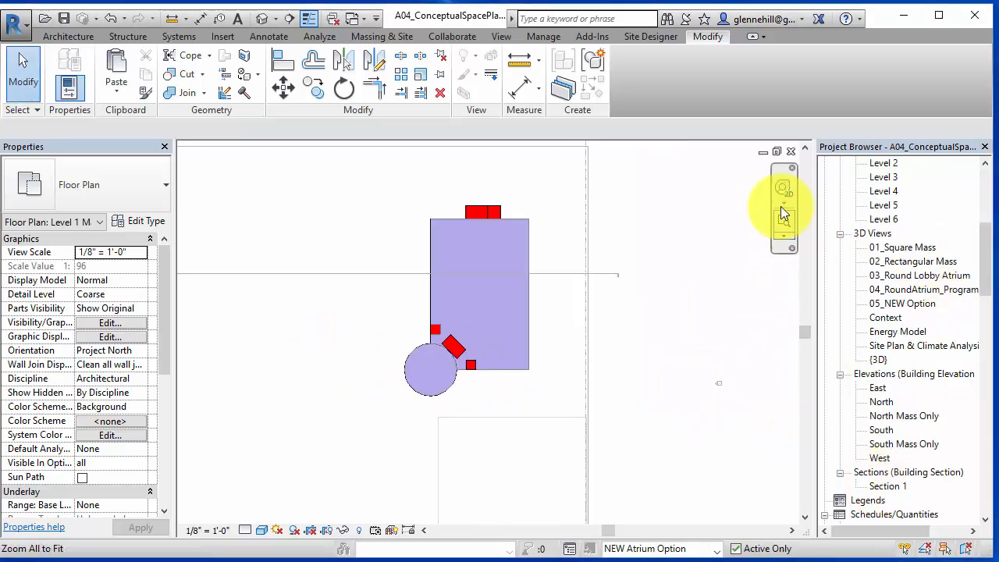
pyautogui.click(791, 151)
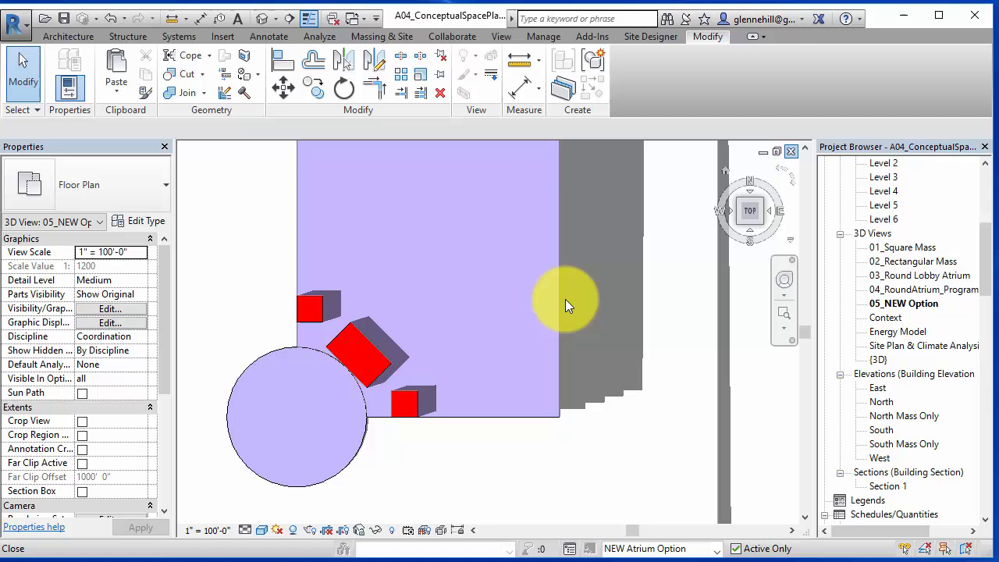
pyautogui.click(737, 221)
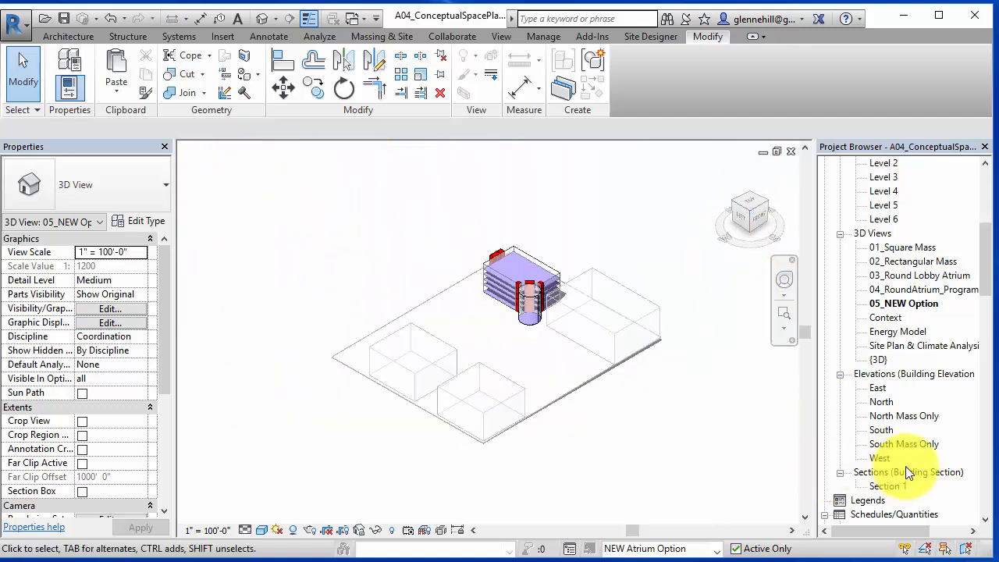
# - Place a Core-No Stairs program block mass on Level 1 beside the building and atrium
pyautogui.scroll(-10, 906, 473)
pyautogui.rightClick(913, 322)
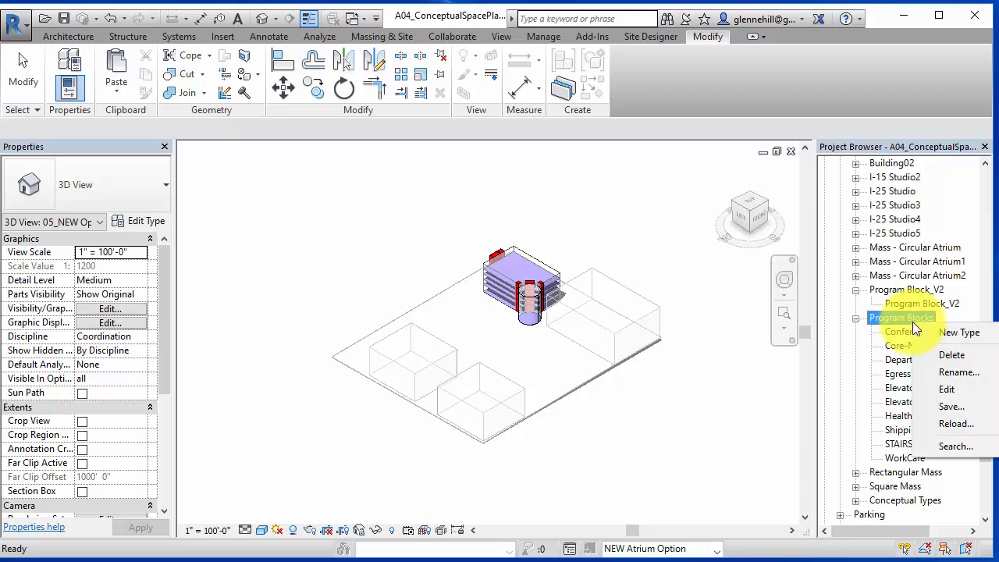
pyautogui.click(889, 400)
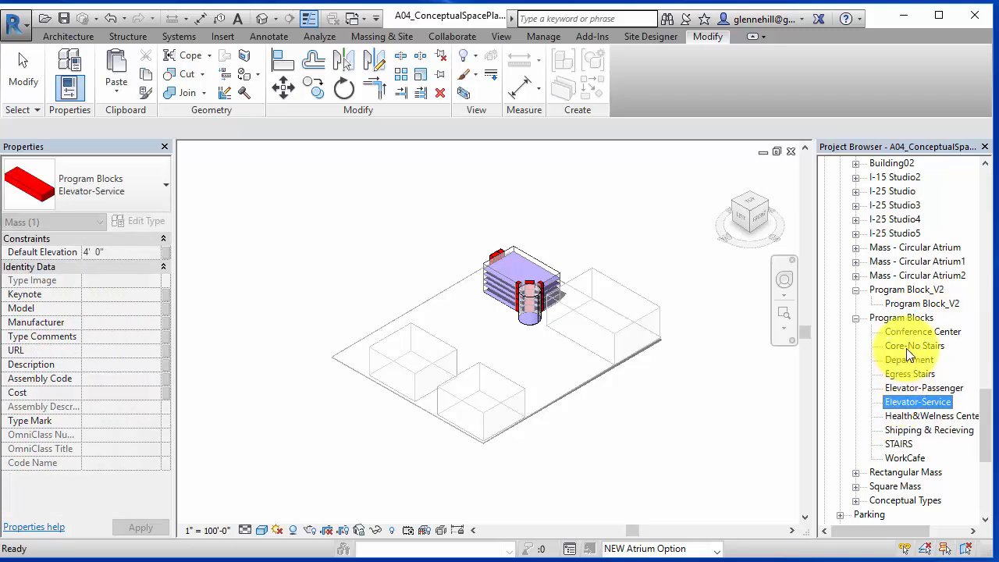
pyautogui.moveTo(906, 349); pyautogui.dragTo(481, 312)
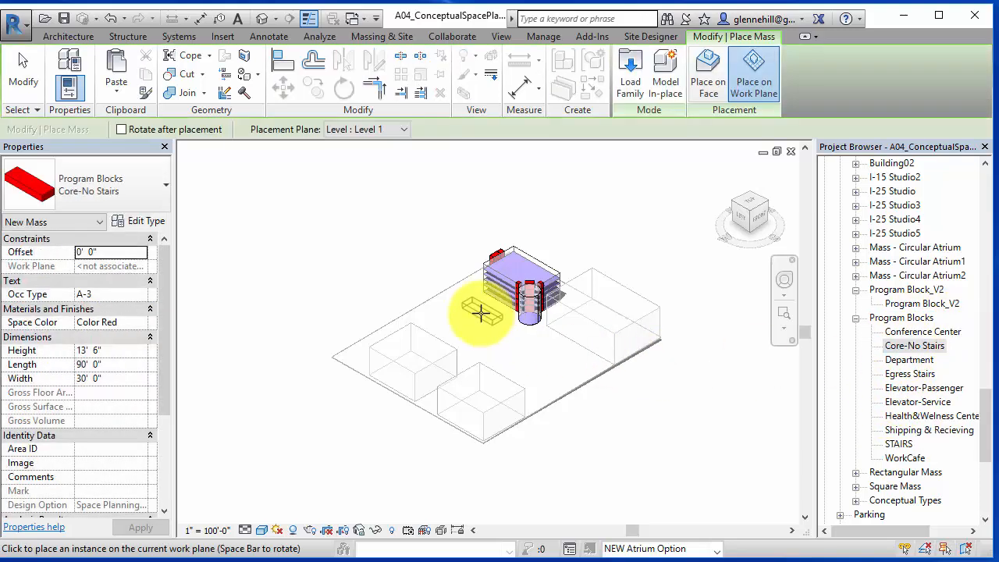
pyautogui.scroll(6, 490, 321)
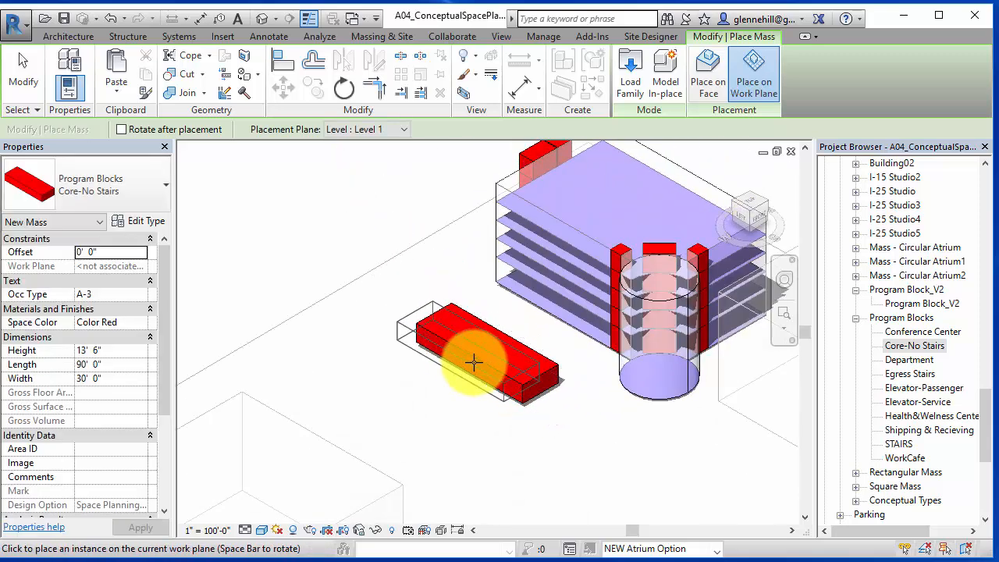
pyautogui.click(474, 361)
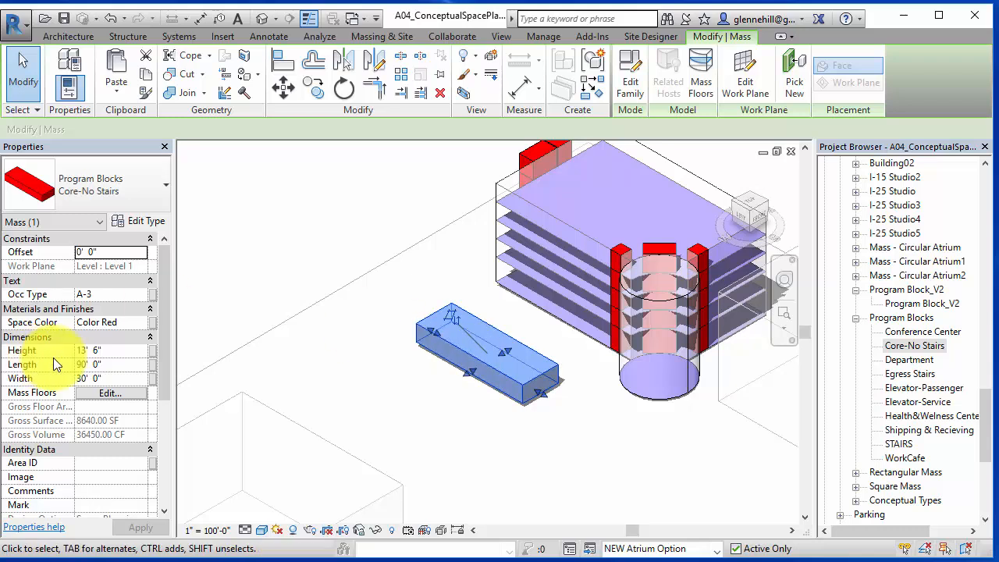
# - Set the core block's height to 72 ft, length to 20 ft and width to 50 ft
pyautogui.click(112, 378)
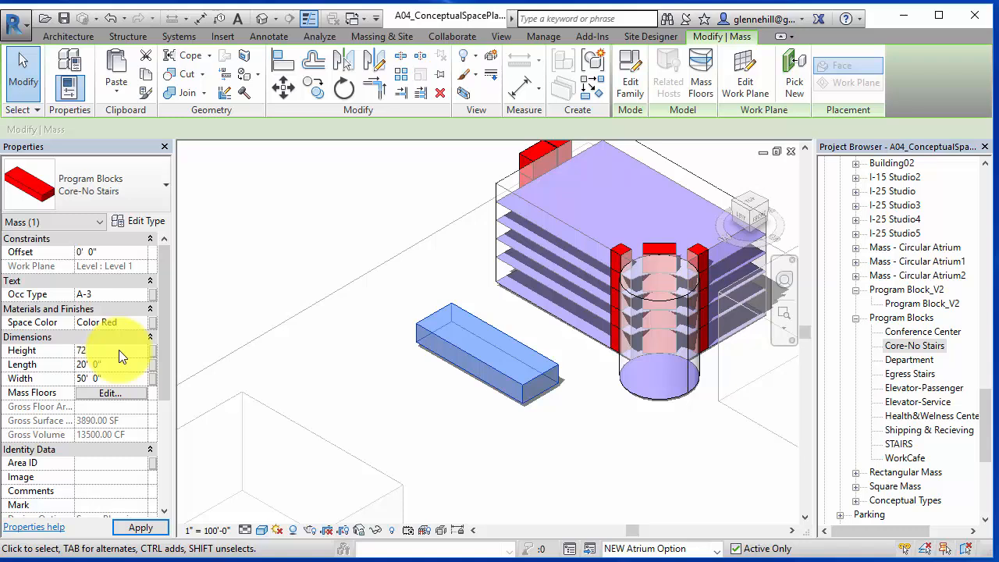
pyautogui.click(119, 350)
pyautogui.write('72')
pyautogui.click(141, 527)
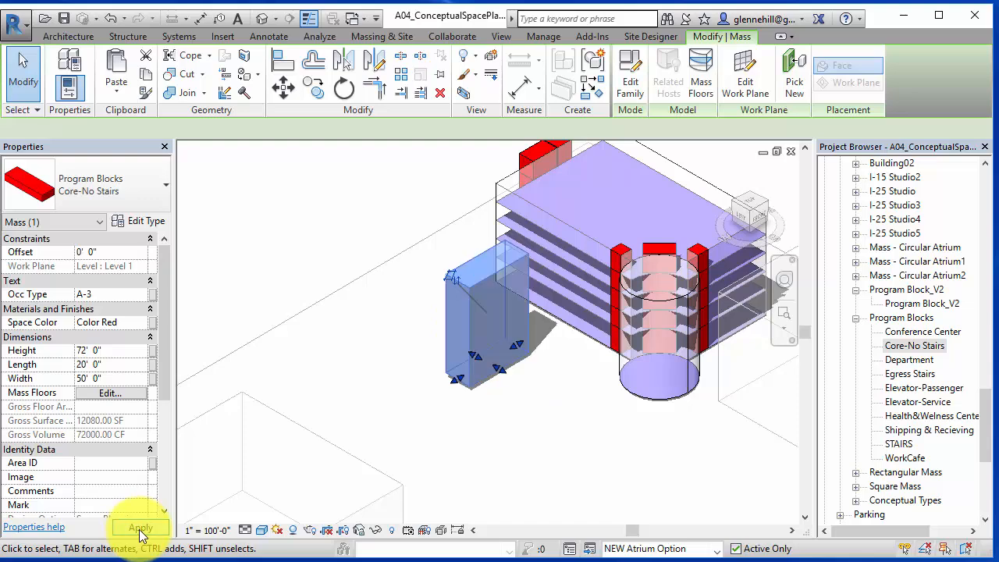
# - Move the core block so its corner snaps to the building edge next to the atrium cylinder
pyautogui.moveTo(507, 383); pyautogui.dragTo(314, 367, button='middle')
pyautogui.click(284, 86)
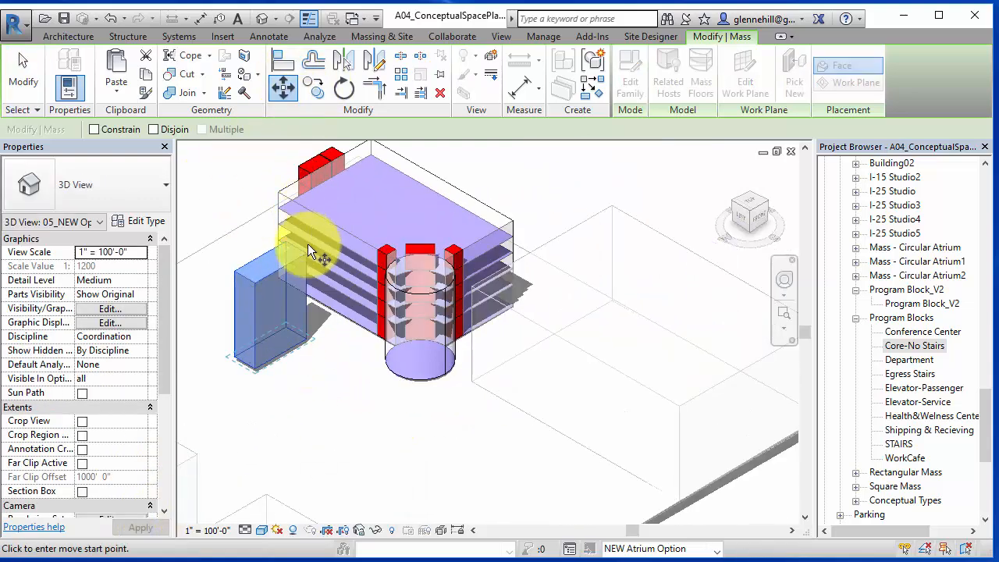
pyautogui.scroll(2, 306, 275)
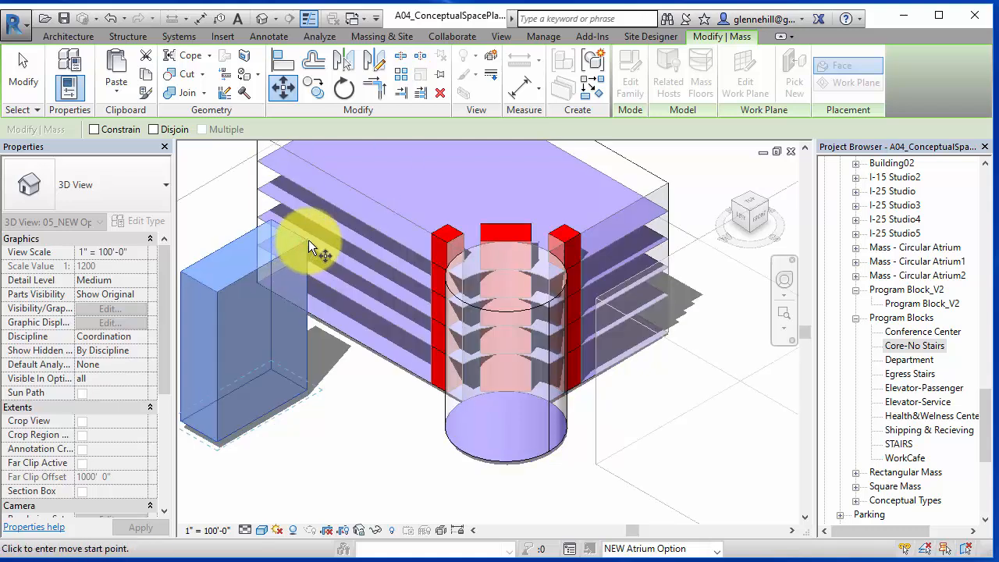
pyautogui.click(307, 389)
pyautogui.scroll(3, 673, 336)
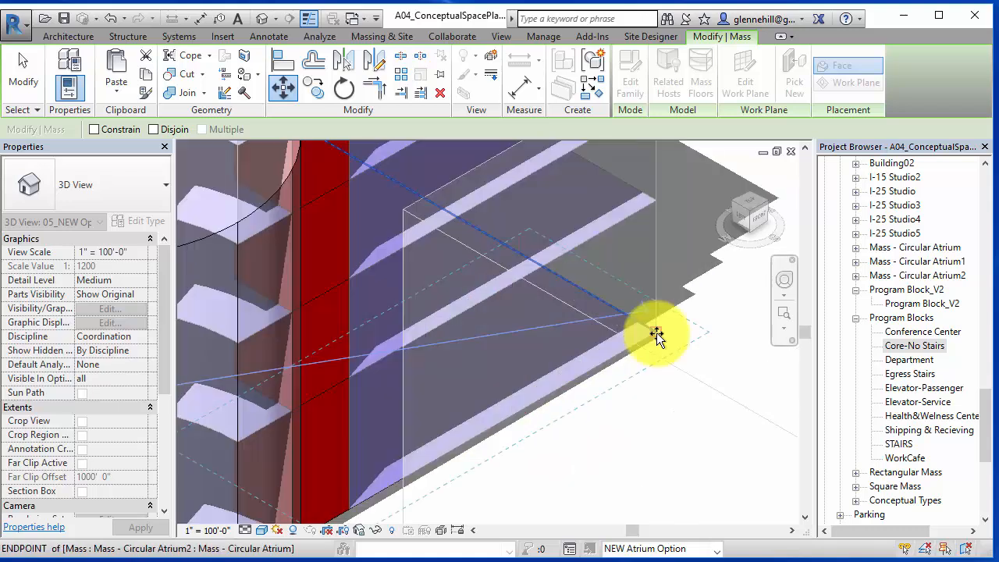
pyautogui.click(669, 344)
pyautogui.scroll(-5, 664, 386)
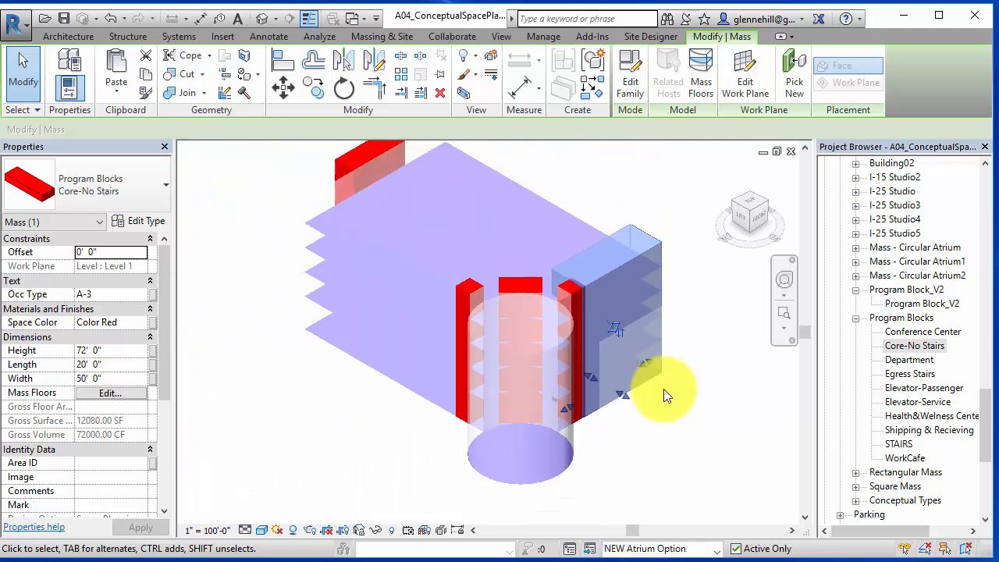
# - Try to join and cut the building mass with the core block
pyautogui.moveTo(578, 422); pyautogui.dragTo(472, 391, button='middle')
pyautogui.click(602, 242)
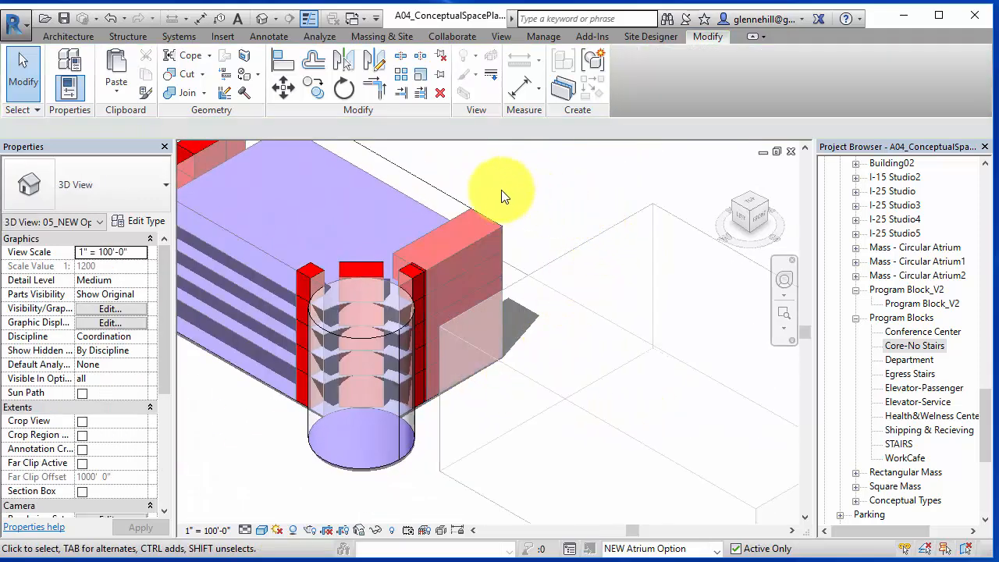
pyautogui.click(201, 94)
pyautogui.click(210, 148)
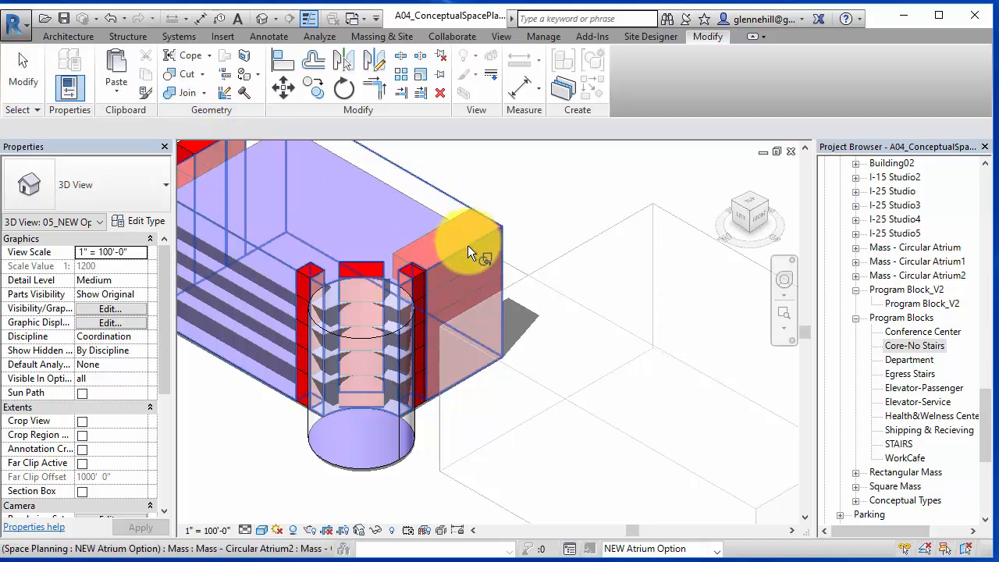
pyautogui.click(490, 239)
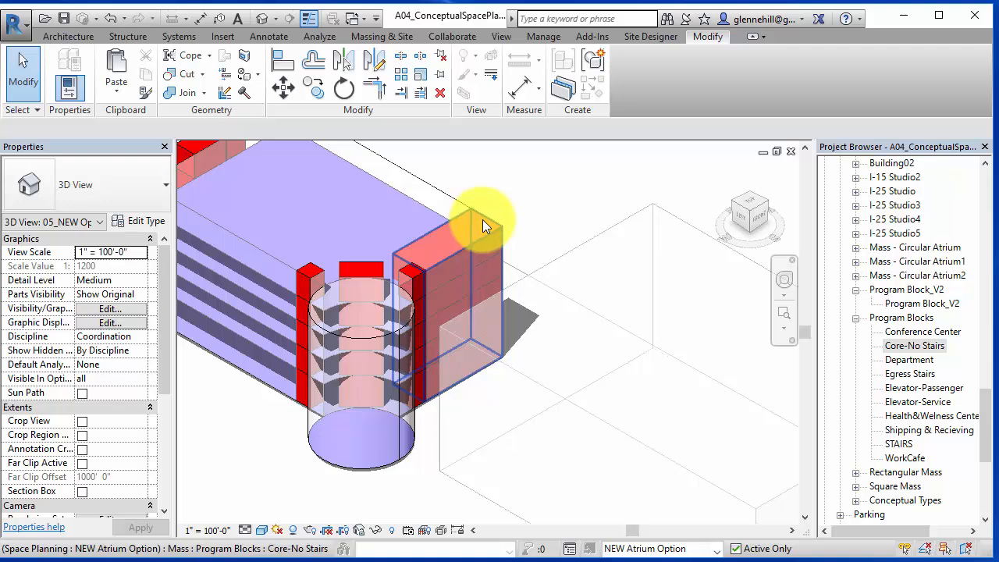
pyautogui.click(482, 220)
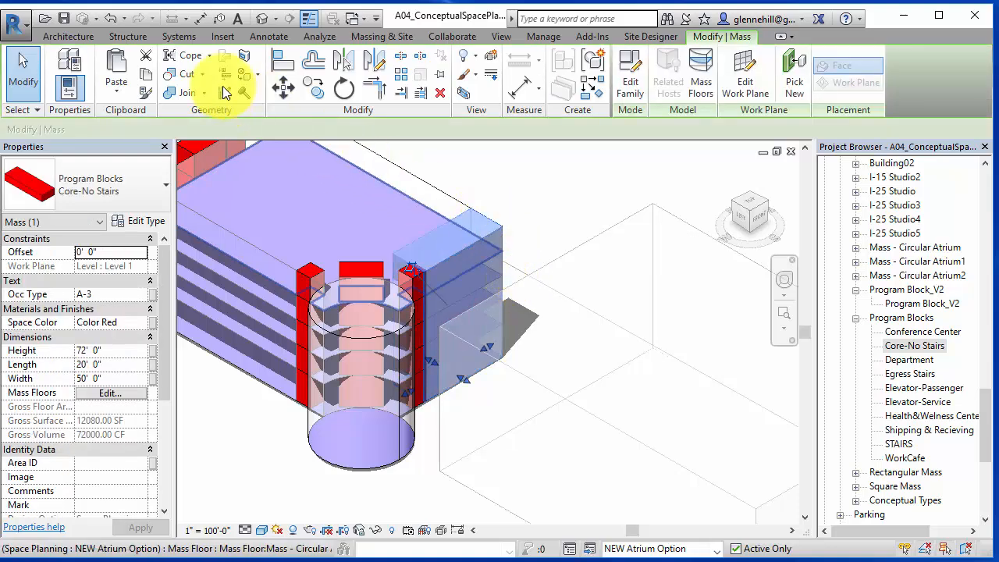
pyautogui.click(185, 75)
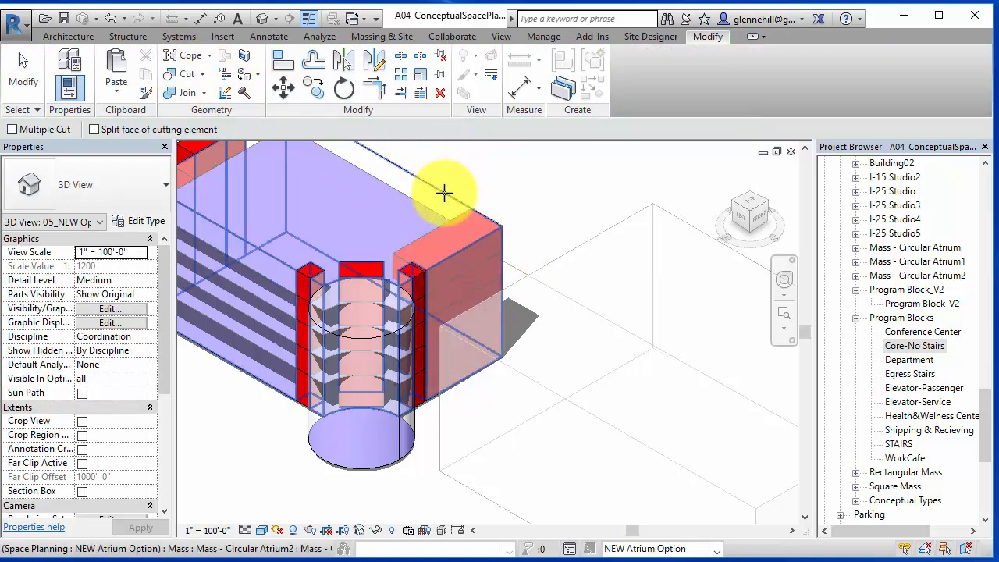
pyautogui.click(468, 214)
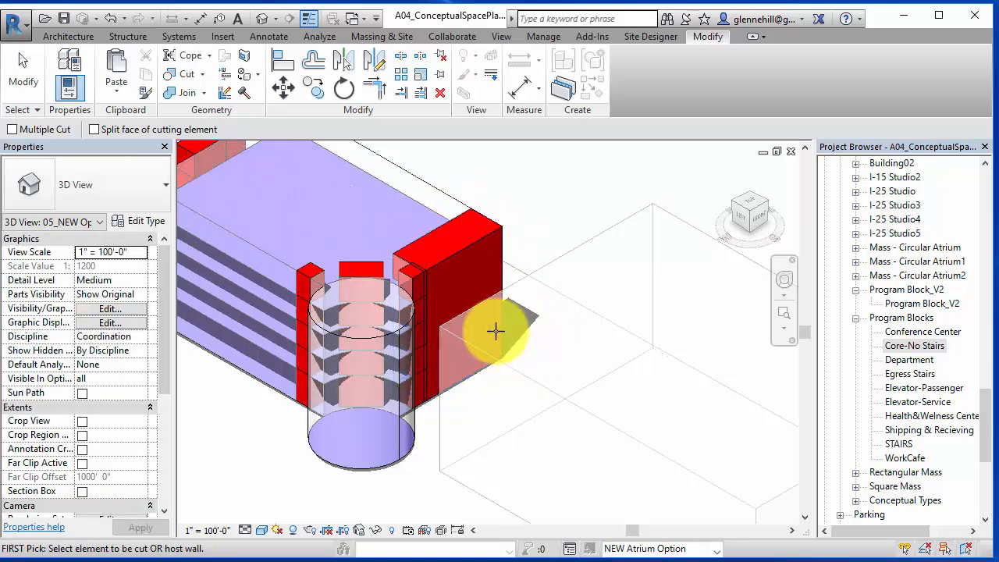
pyautogui.scroll(2, 500, 327)
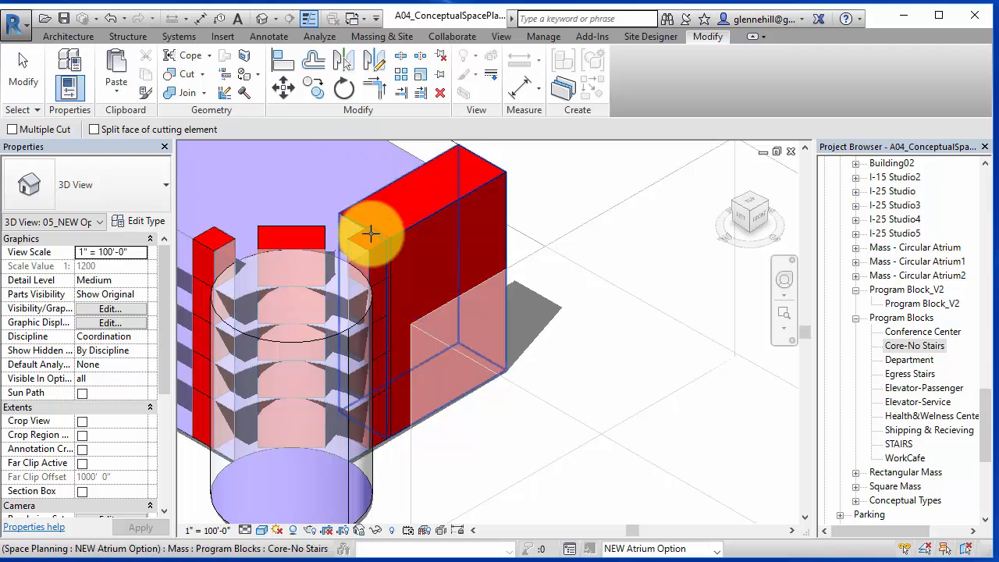
# - From a top view, move the passenger elevator mass against the core block beside the atrium
pyautogui.click(755, 200)
pyautogui.click(755, 198)
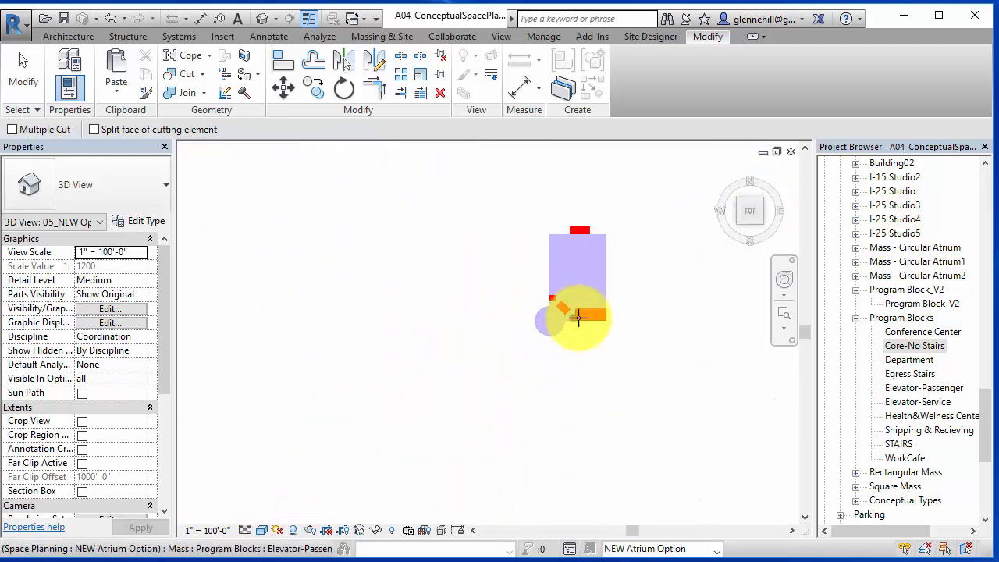
pyautogui.scroll(3, 580, 313)
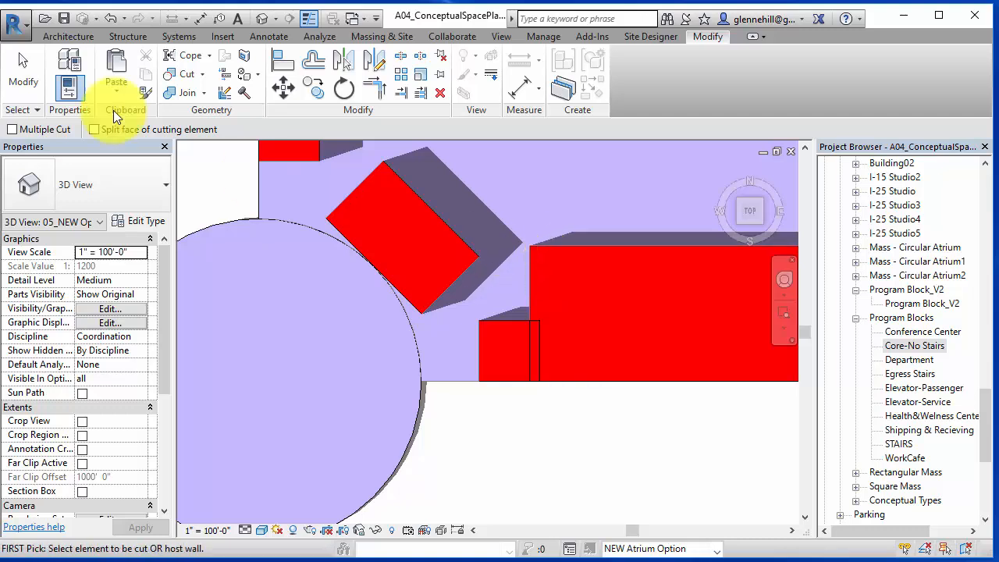
pyautogui.click(492, 326)
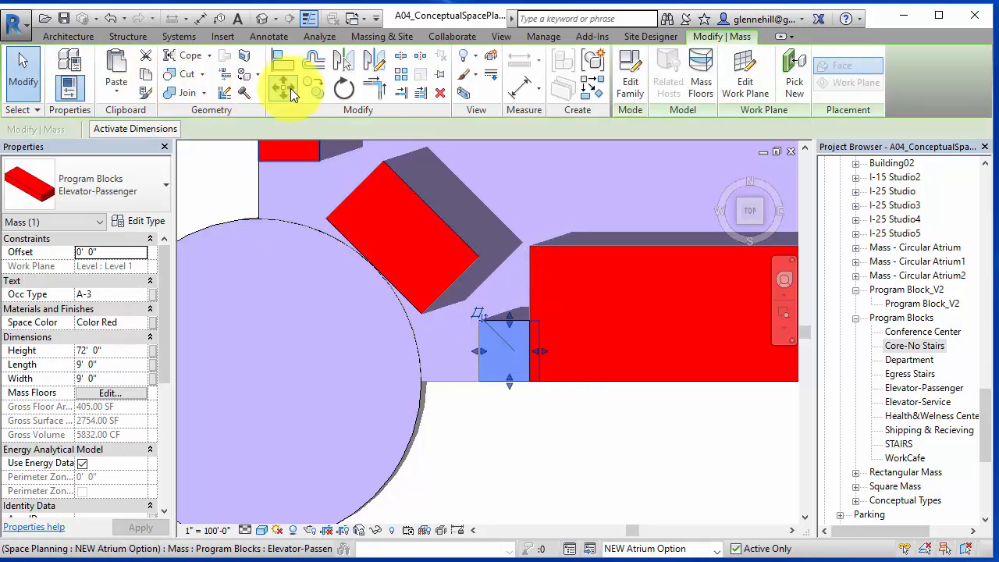
pyautogui.click(538, 321)
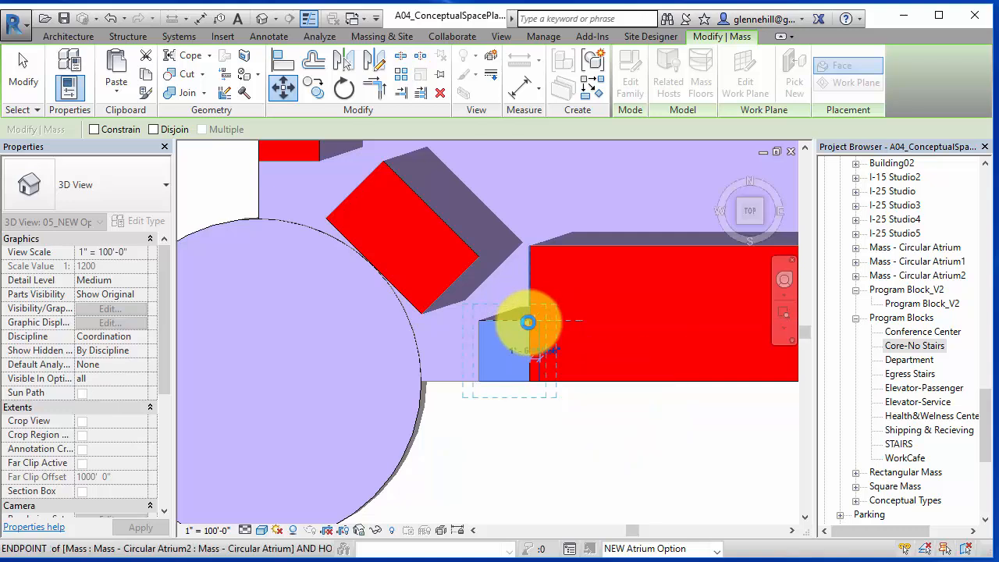
pyautogui.click(528, 321)
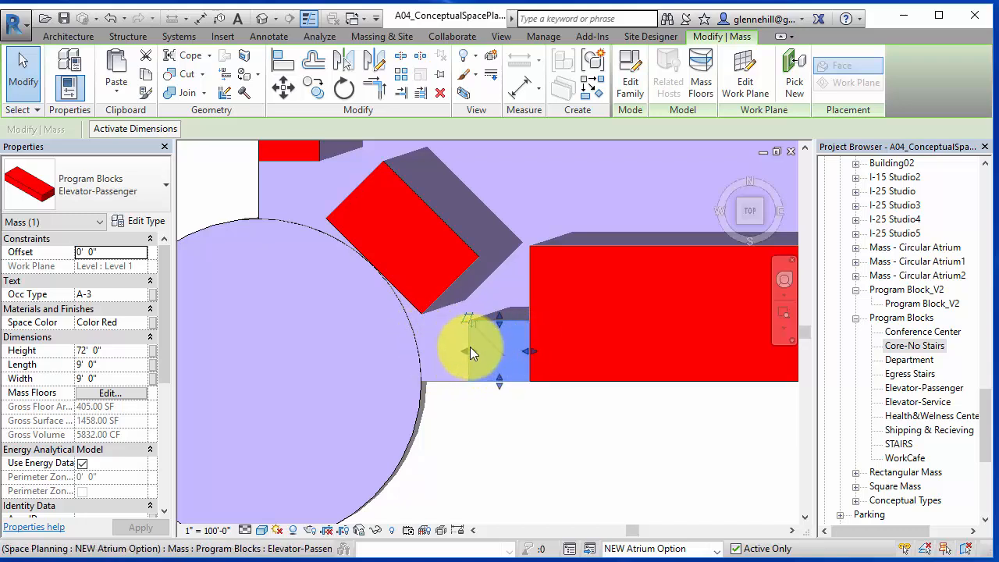
pyautogui.scroll(-3, 517, 315)
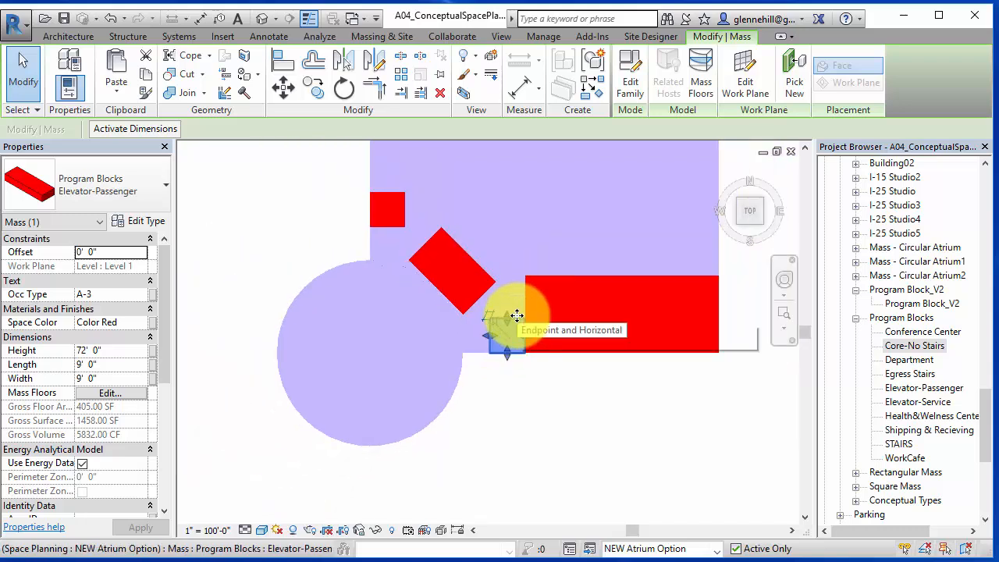
pyautogui.moveTo(517, 315); pyautogui.dragTo(424, 383, button='middle')
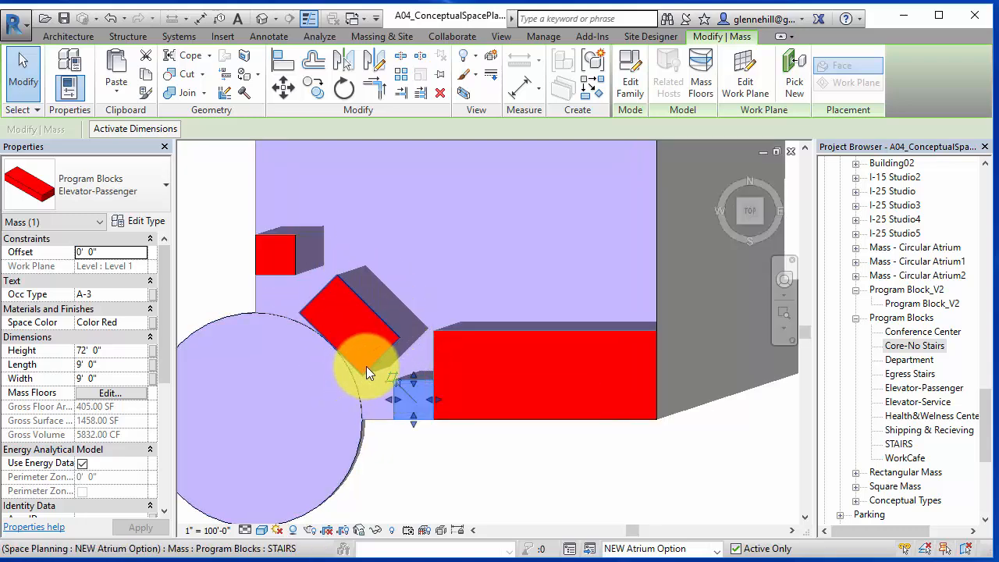
pyautogui.scroll(-2, 543, 356)
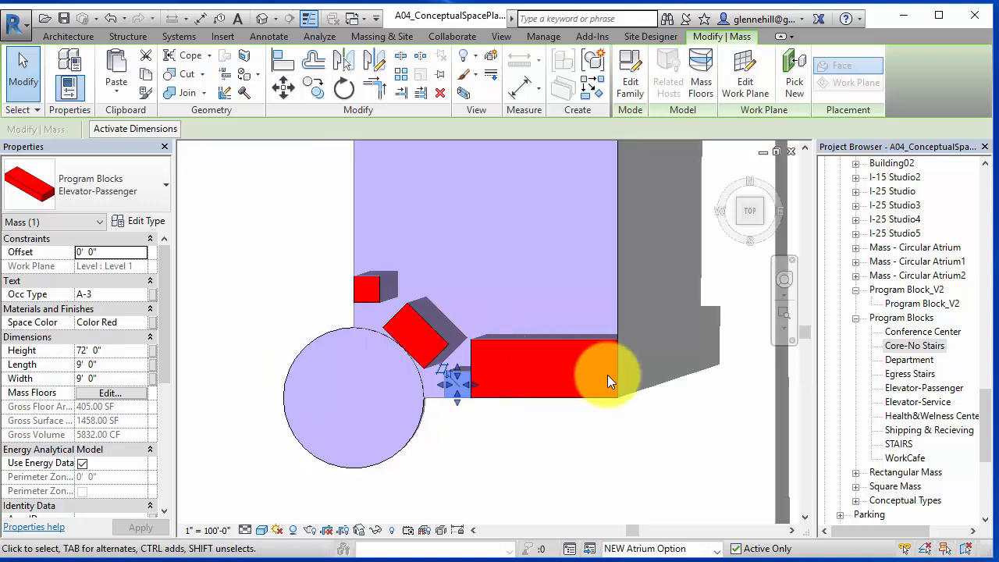
pyautogui.click(657, 391)
pyautogui.scroll(-3, 658, 391)
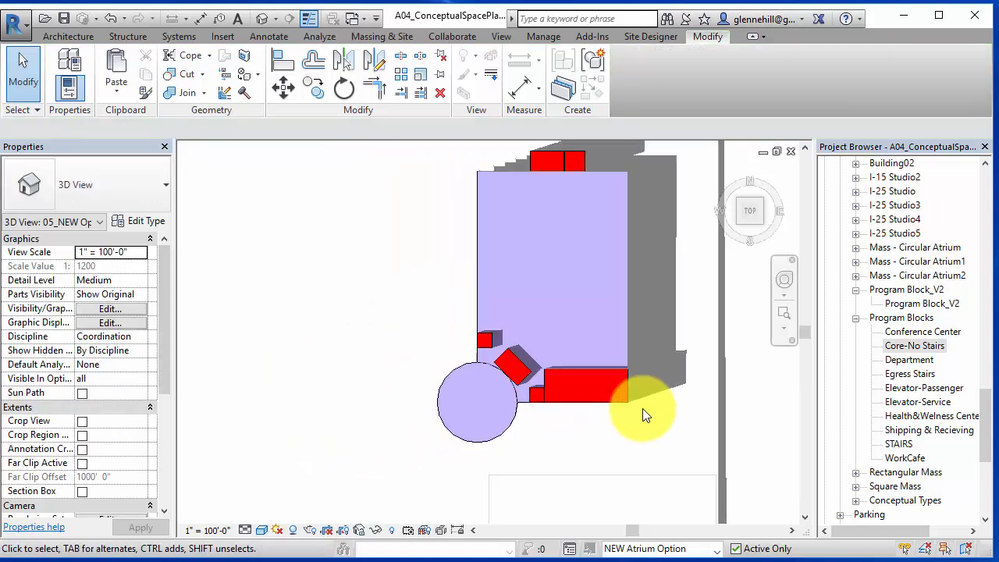
pyautogui.moveTo(643, 409); pyautogui.dragTo(603, 424, button='middle')
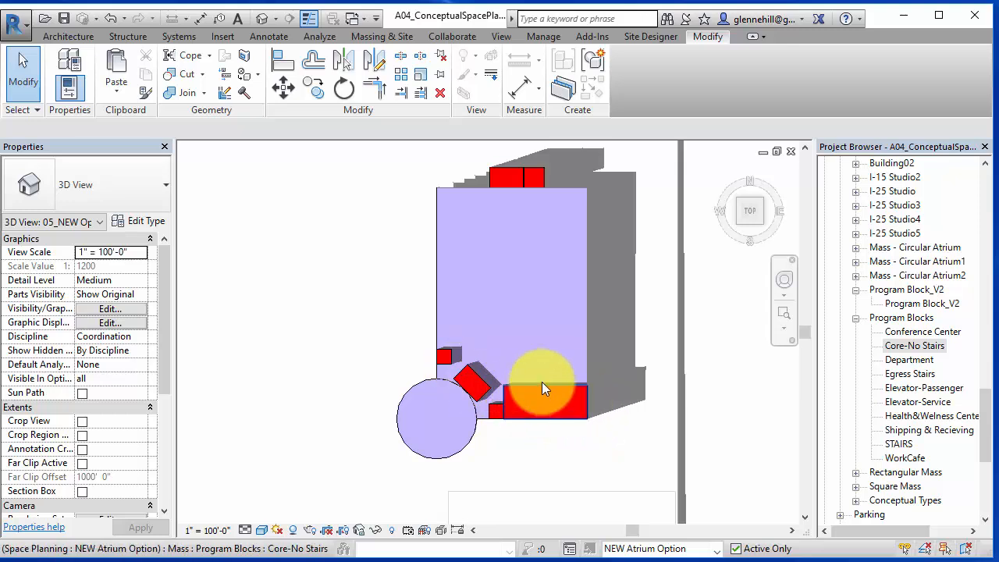